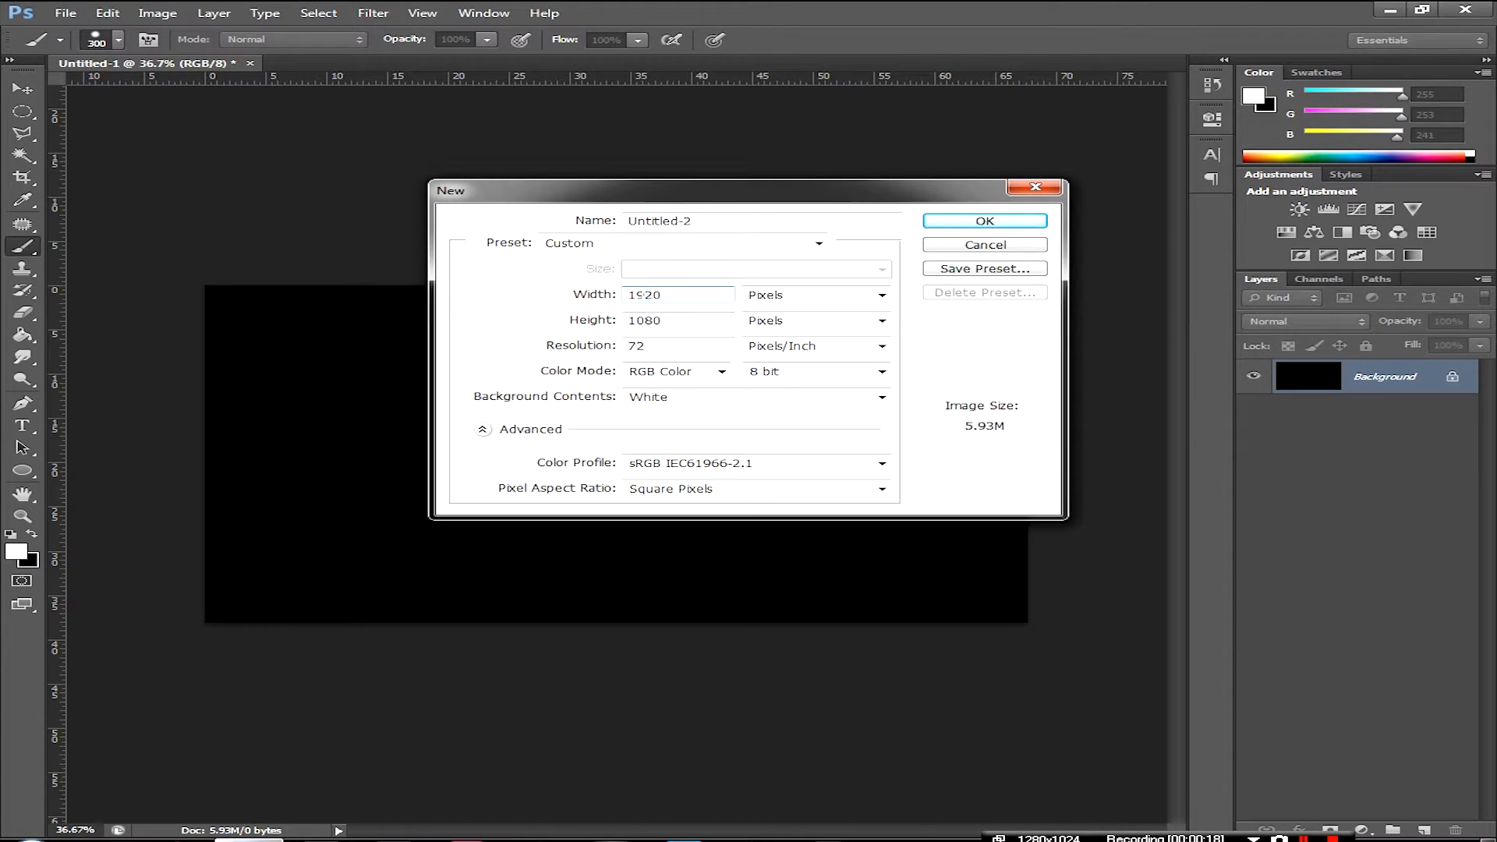
# Create a new 1920 x 1080 pixel RGB document at 72 pixels/inch with a white background
pyautogui.click(645, 320)
pyautogui.click(646, 295)
pyautogui.doubleClick(649, 320)
pyautogui.click(693, 296)
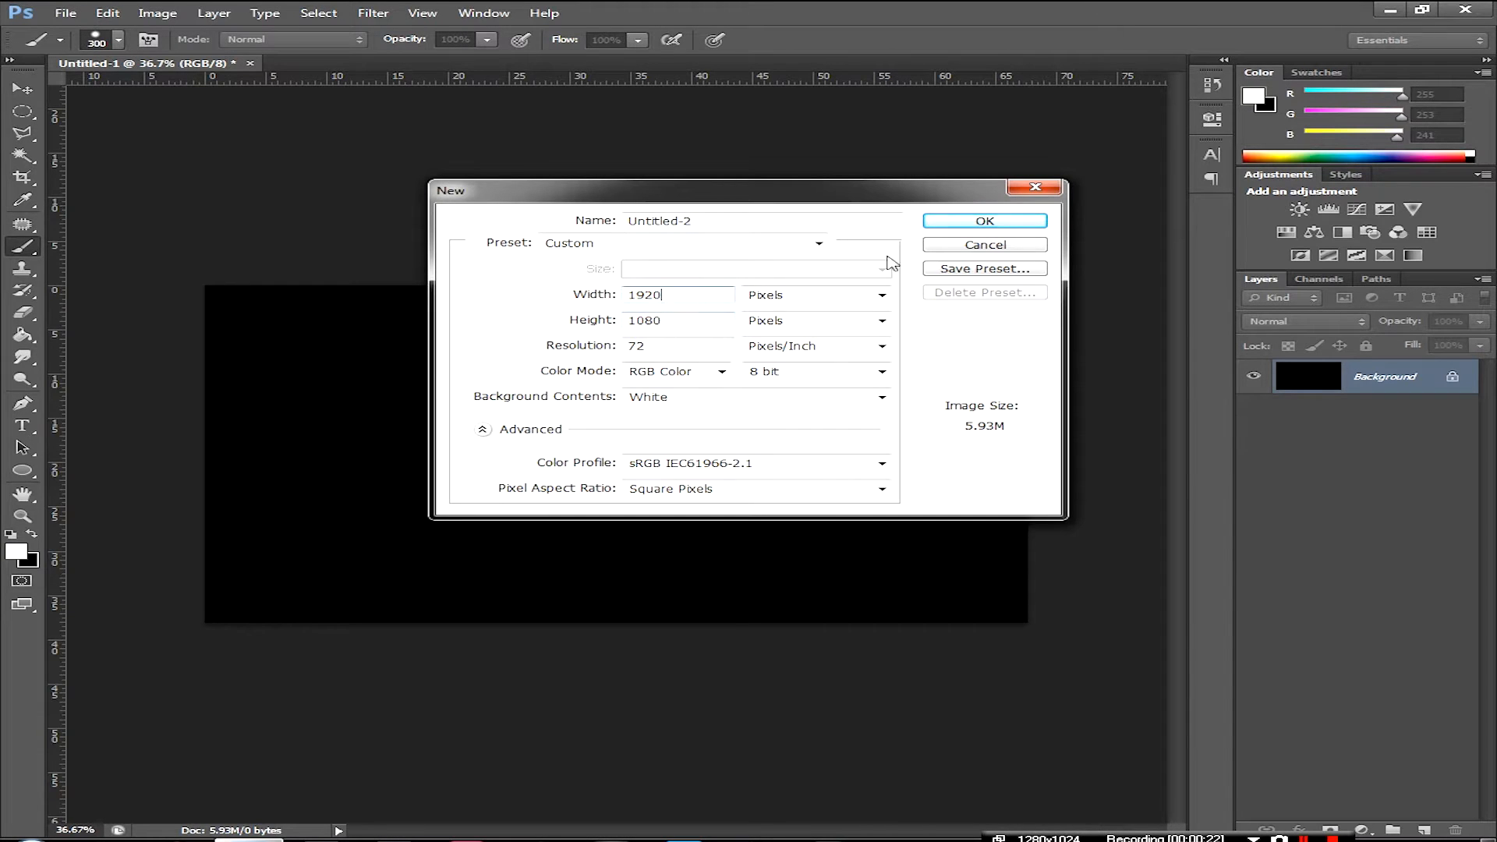
pyautogui.click(965, 225)
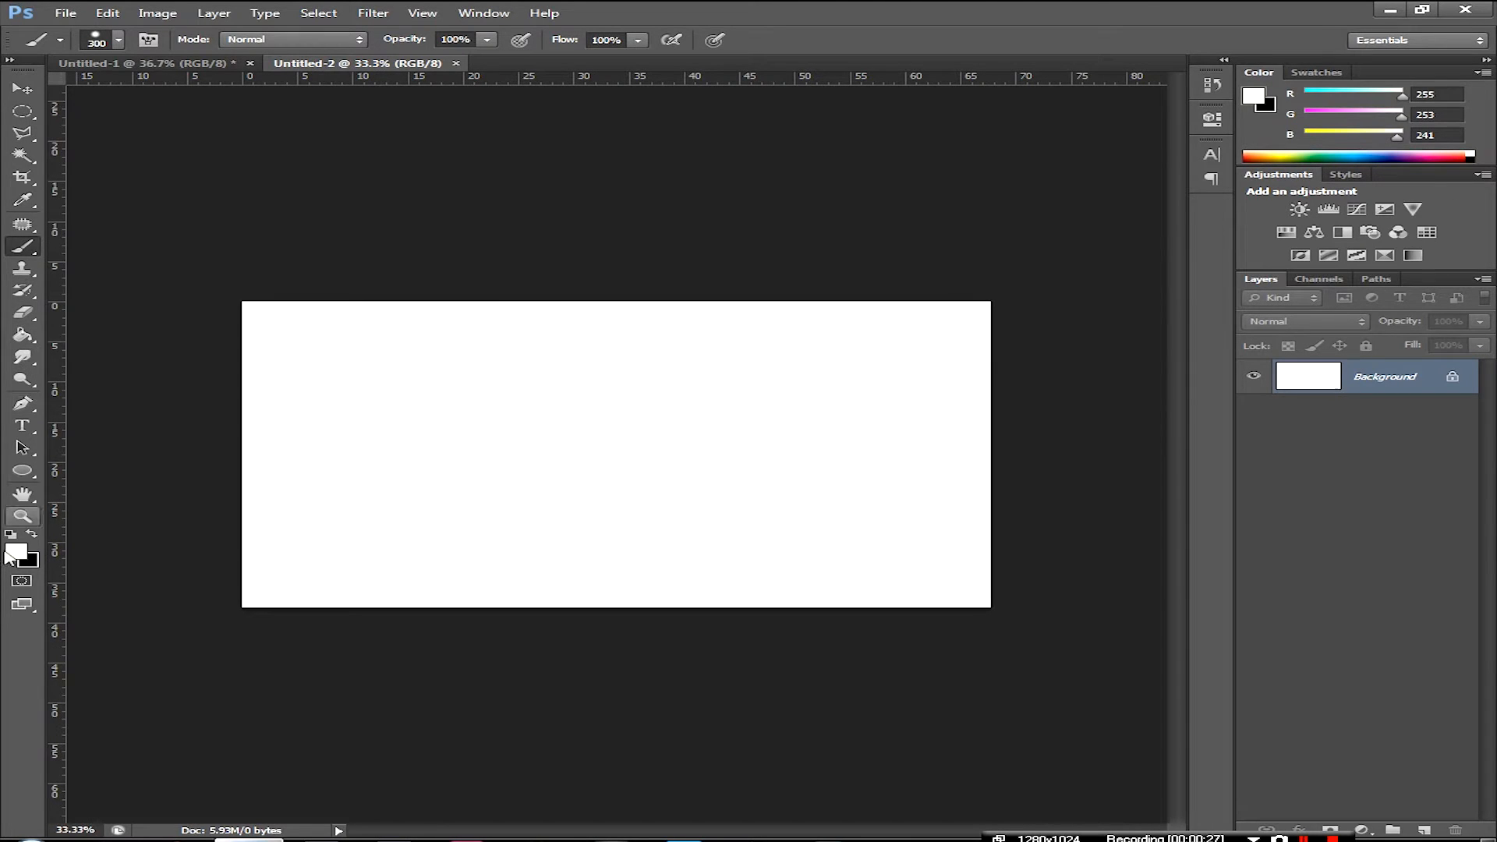
# Swap the foreground colour to black and fill the Background layer with it using the Paint Bucket
pyautogui.click(31, 536)
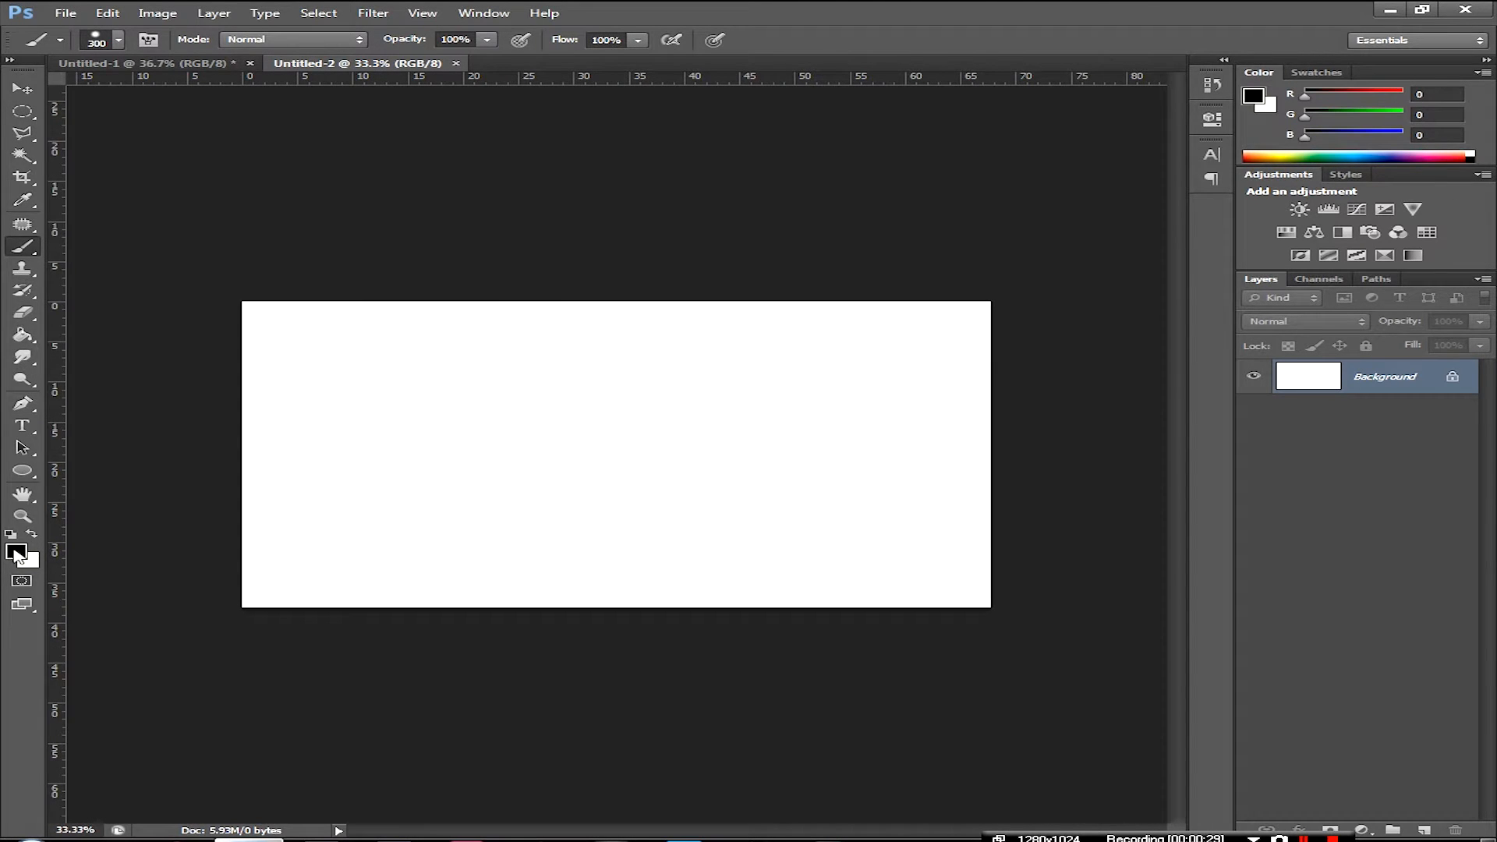
pyautogui.click(23, 337)
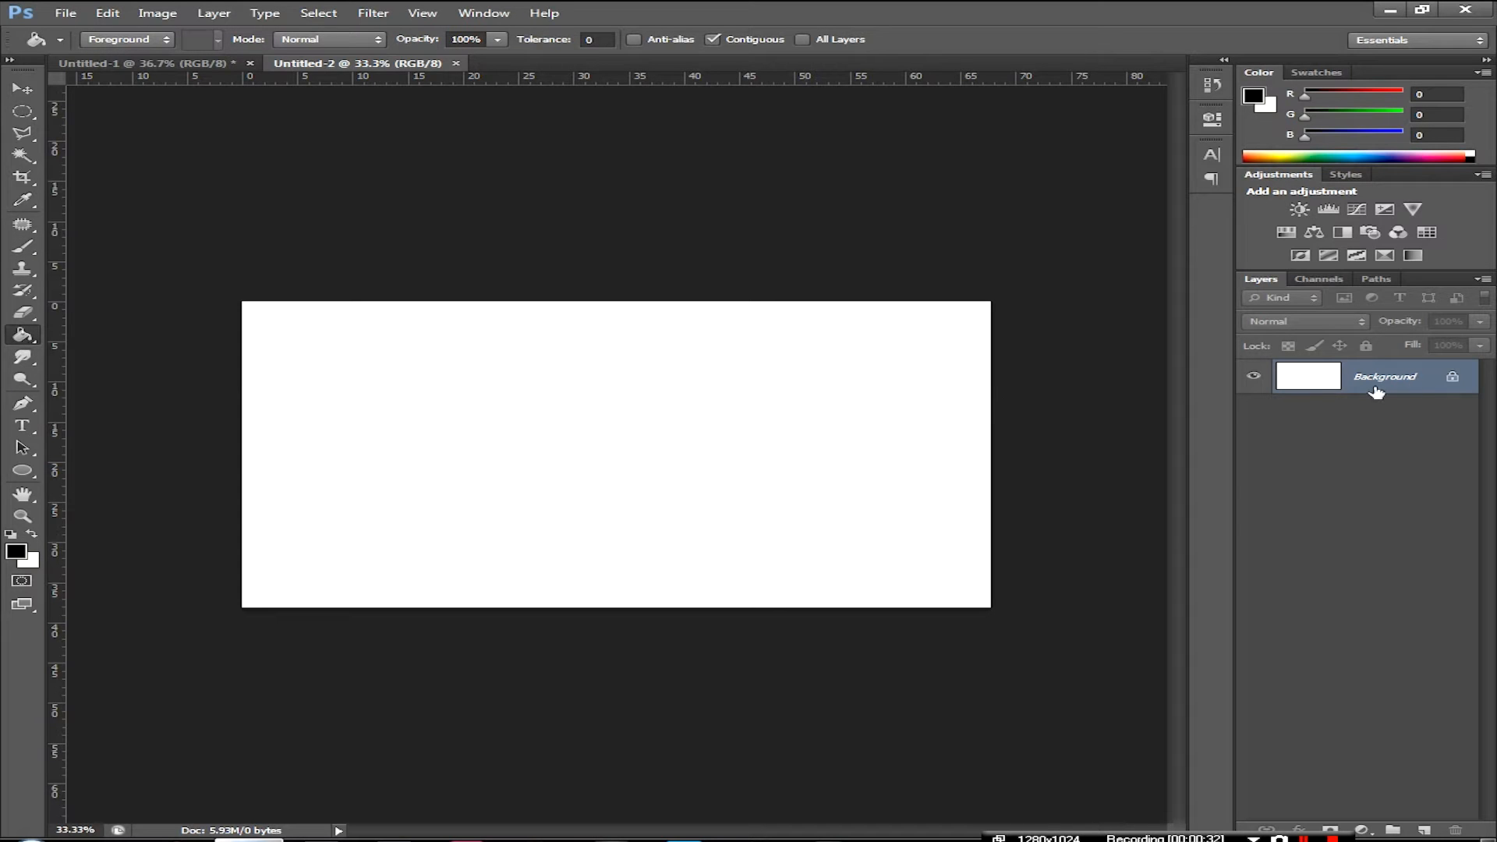
pyautogui.click(648, 437)
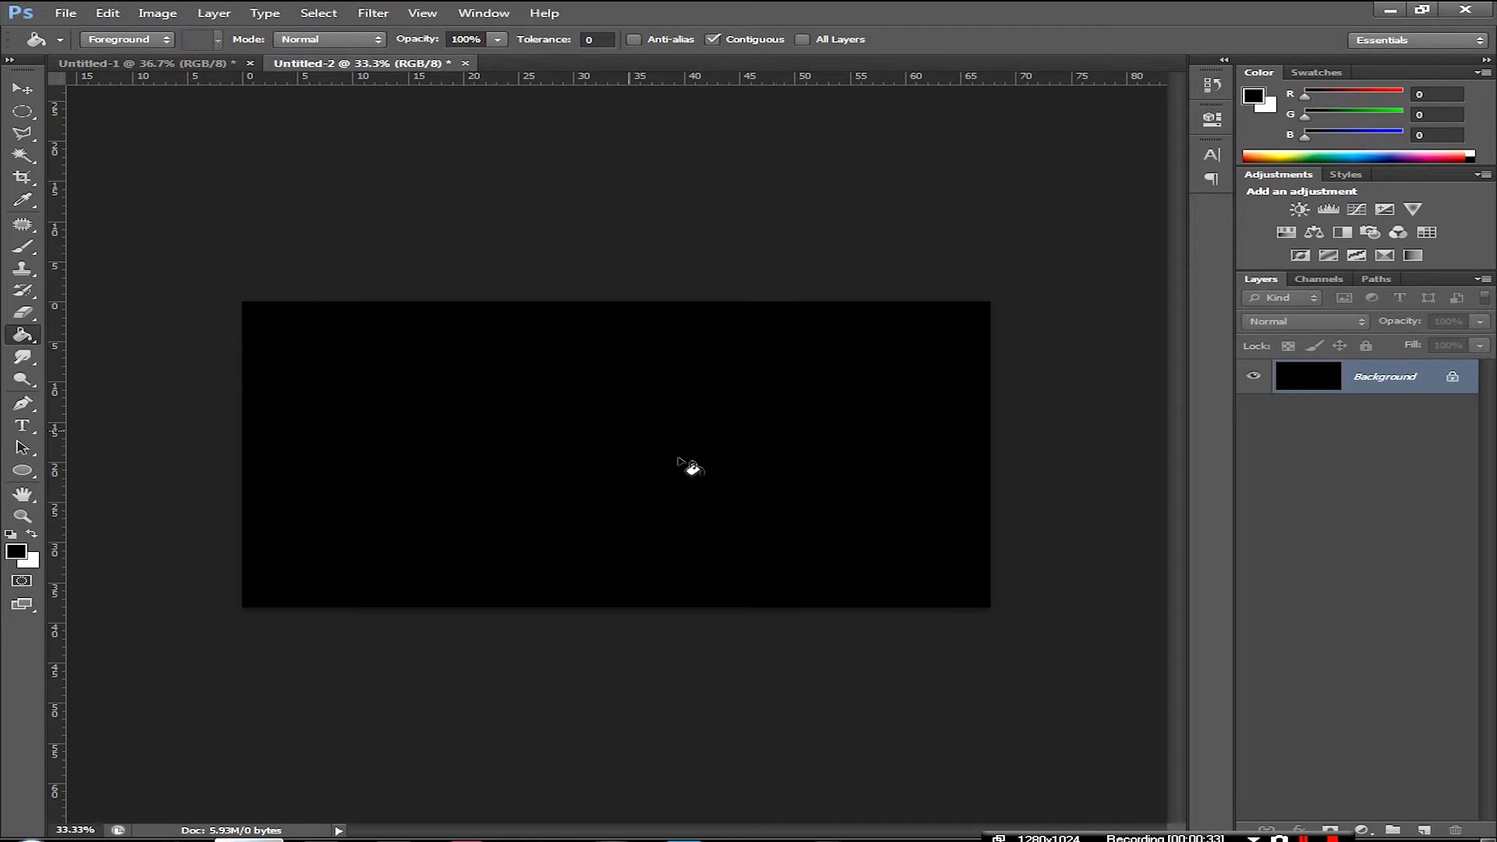
# Add a new layer and outline an irregular, wide cloud-like selection across the canvas middle with the Polygonal Lasso at 10 px feather
pyautogui.click(1427, 831)
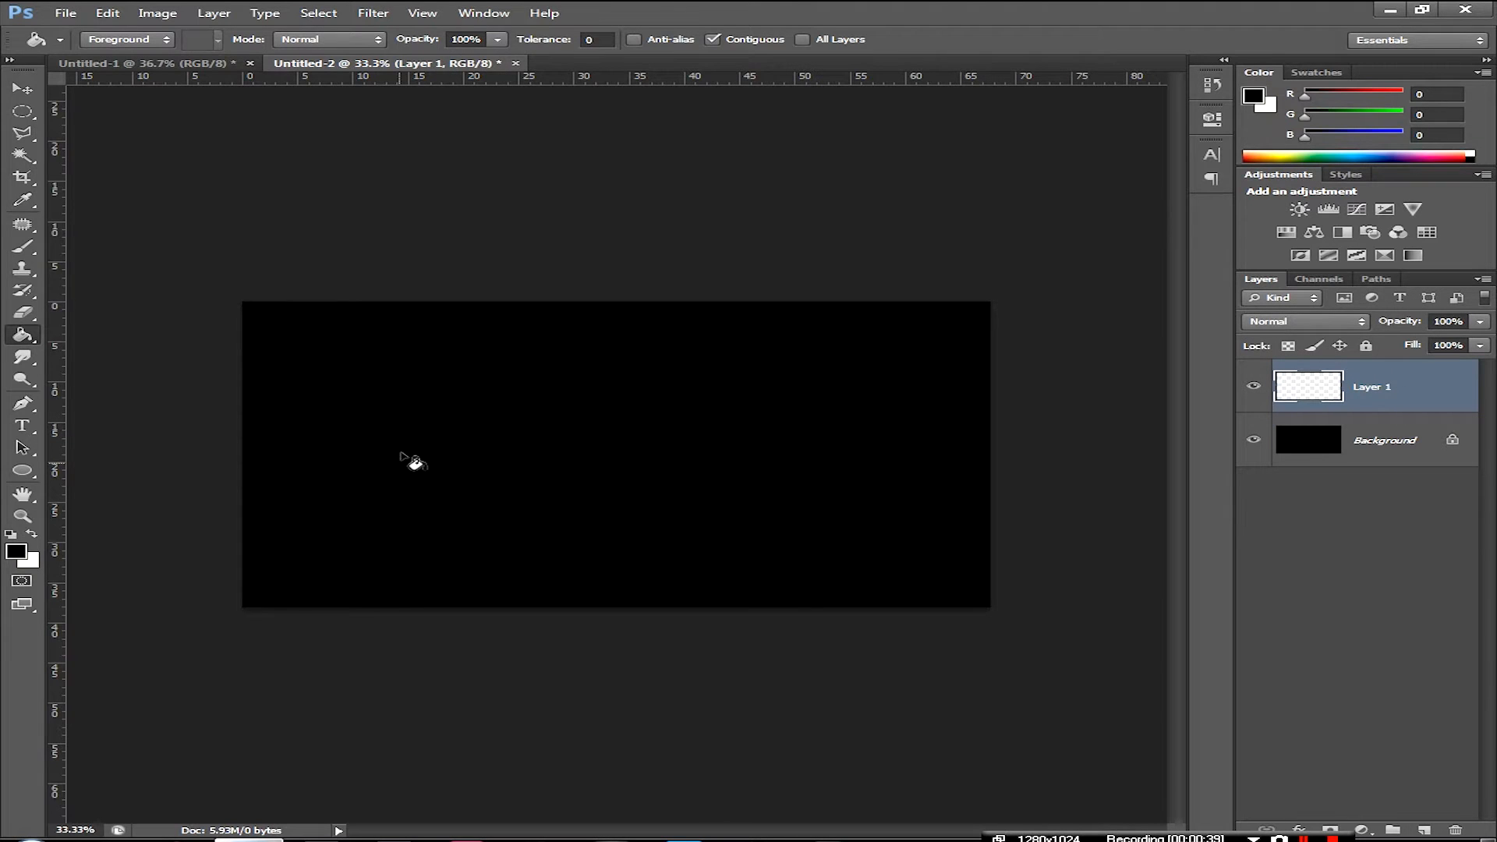
pyautogui.click(28, 140)
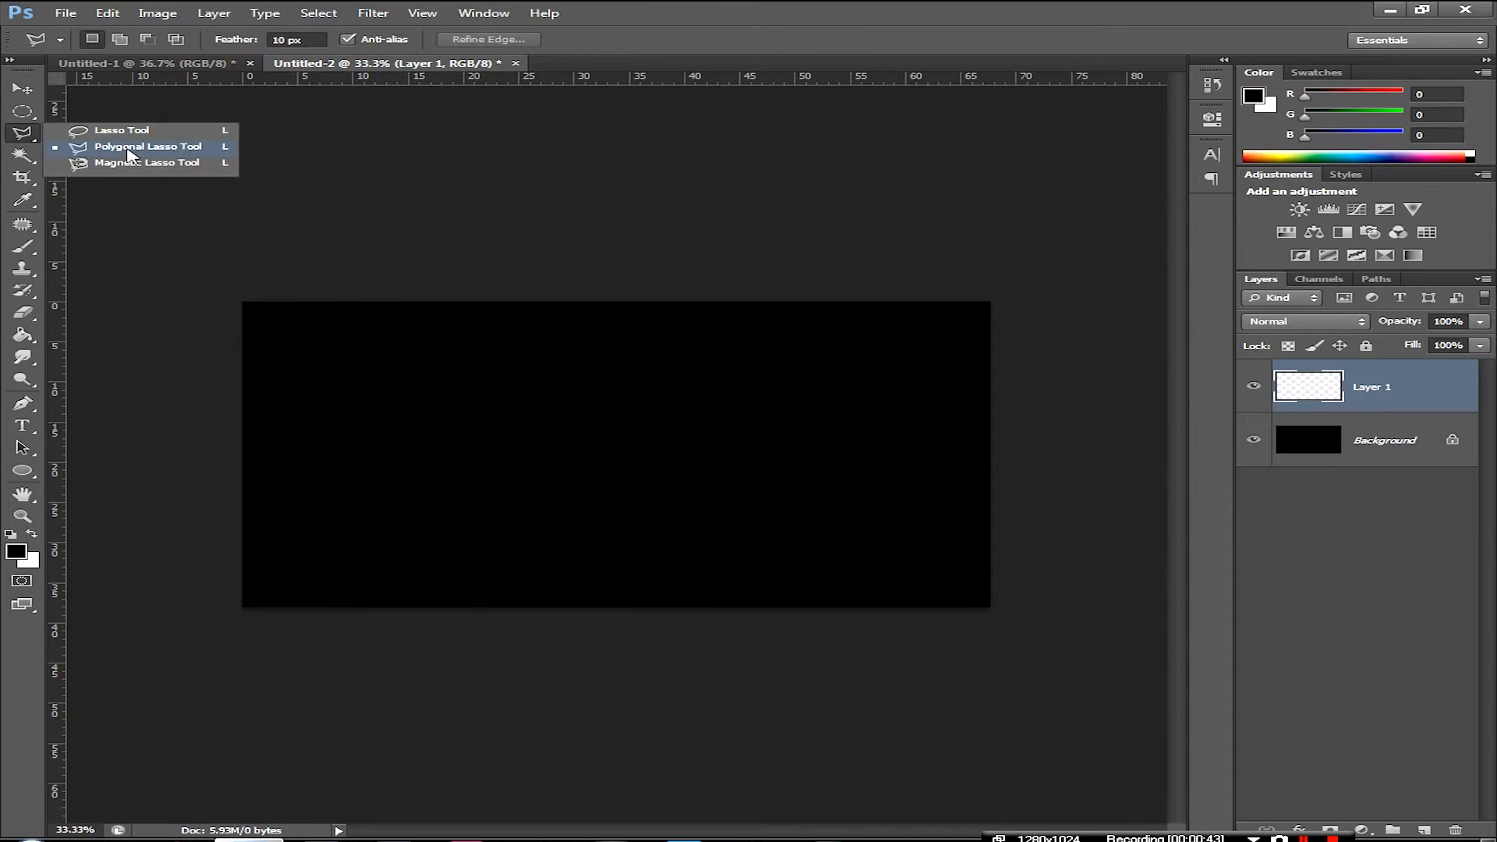
pyautogui.click(16, 139)
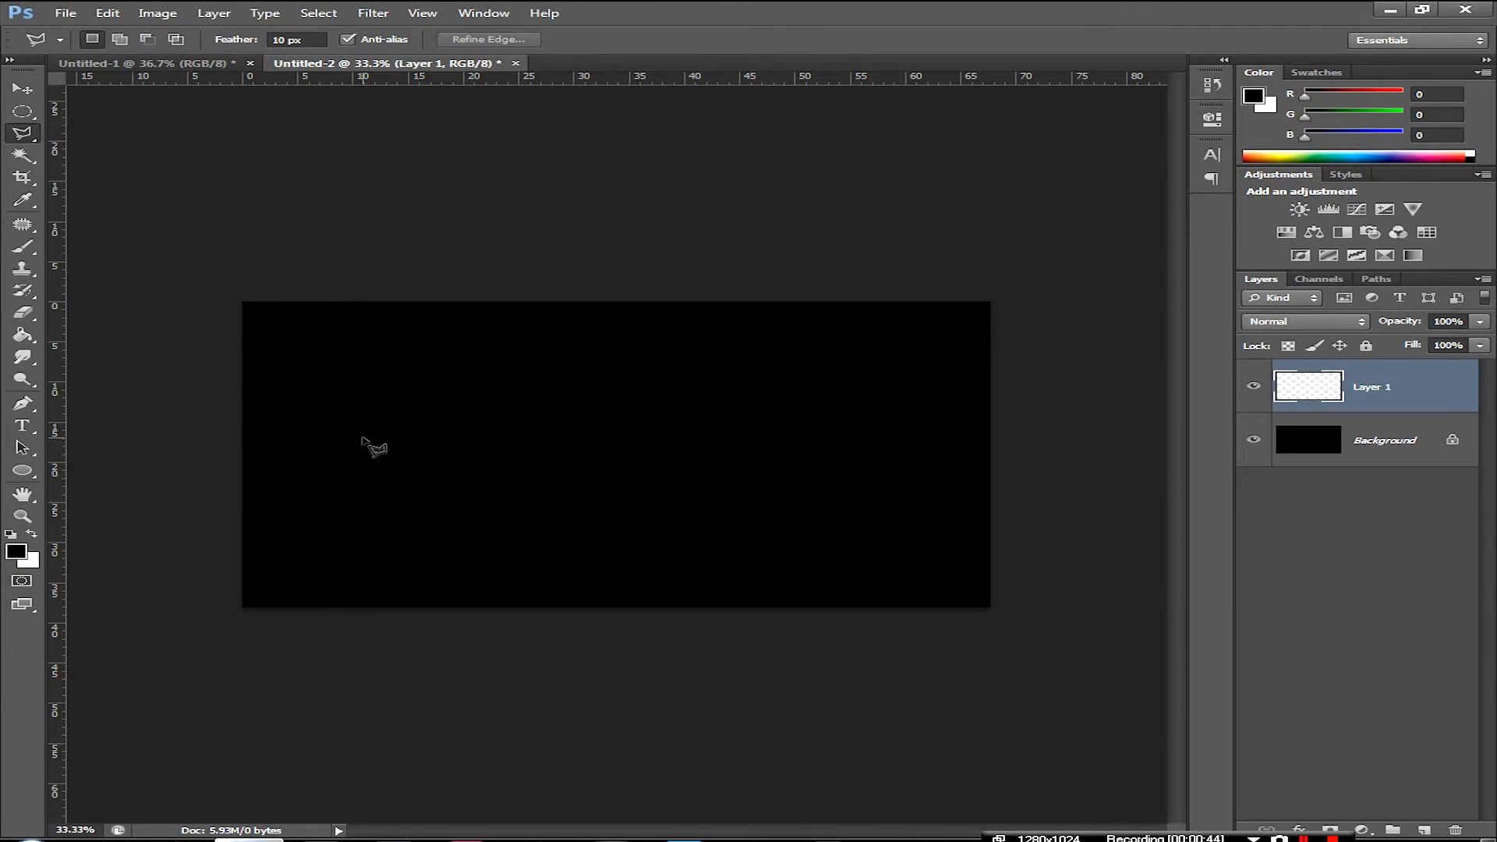
pyautogui.click(355, 445)
pyautogui.click(403, 422)
pyautogui.click(429, 416)
pyautogui.click(468, 395)
pyautogui.click(498, 391)
pyautogui.click(520, 399)
pyautogui.click(539, 424)
pyautogui.click(565, 419)
pyautogui.click(589, 419)
pyautogui.click(627, 434)
pyautogui.click(646, 425)
pyautogui.click(671, 436)
pyautogui.click(708, 444)
pyautogui.click(750, 446)
pyautogui.click(761, 460)
pyautogui.click(762, 467)
pyautogui.click(789, 467)
pyautogui.click(793, 477)
pyautogui.click(772, 486)
pyautogui.click(723, 486)
pyautogui.click(633, 508)
pyautogui.click(610, 519)
pyautogui.click(559, 510)
pyautogui.click(527, 499)
pyautogui.click(502, 500)
pyautogui.click(466, 512)
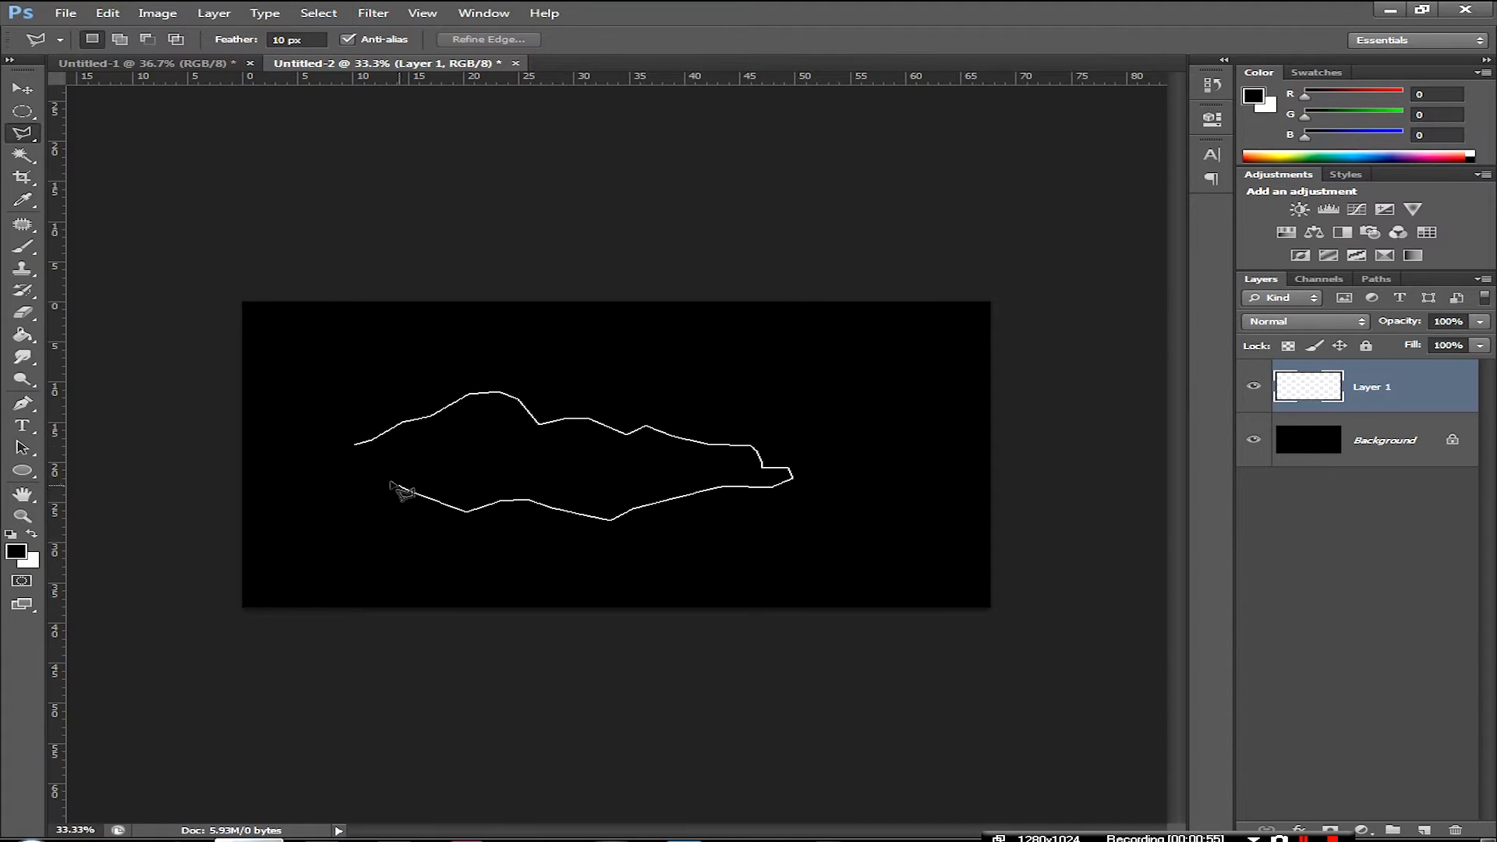
pyautogui.click(403, 488)
pyautogui.click(370, 483)
pyautogui.click(356, 449)
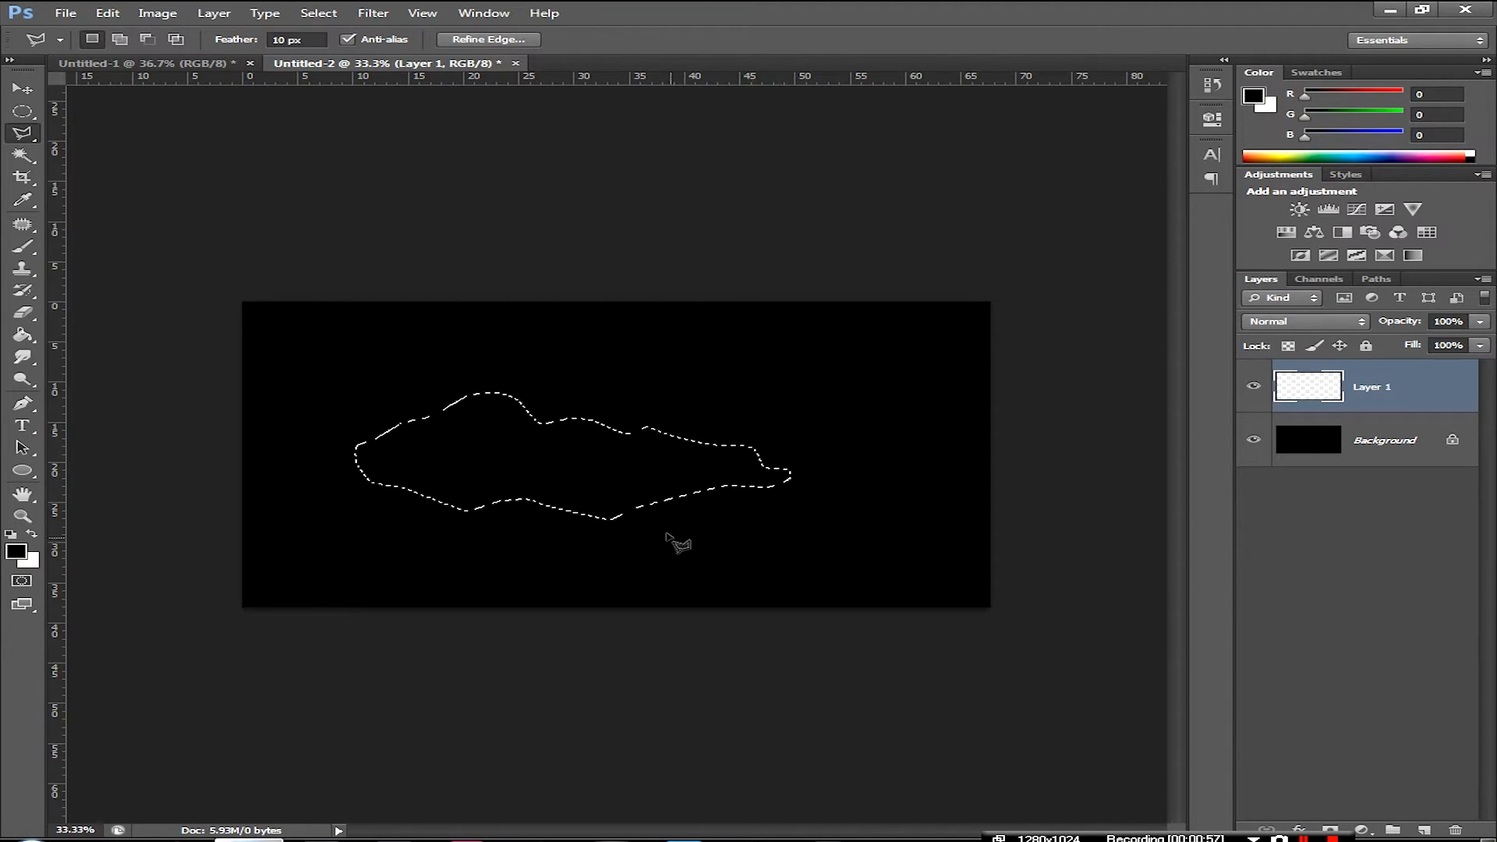
# Set the foreground colour to light orange ffb77d and brush it over the whole selected area
pyautogui.click(32, 534)
pyautogui.click(16, 552)
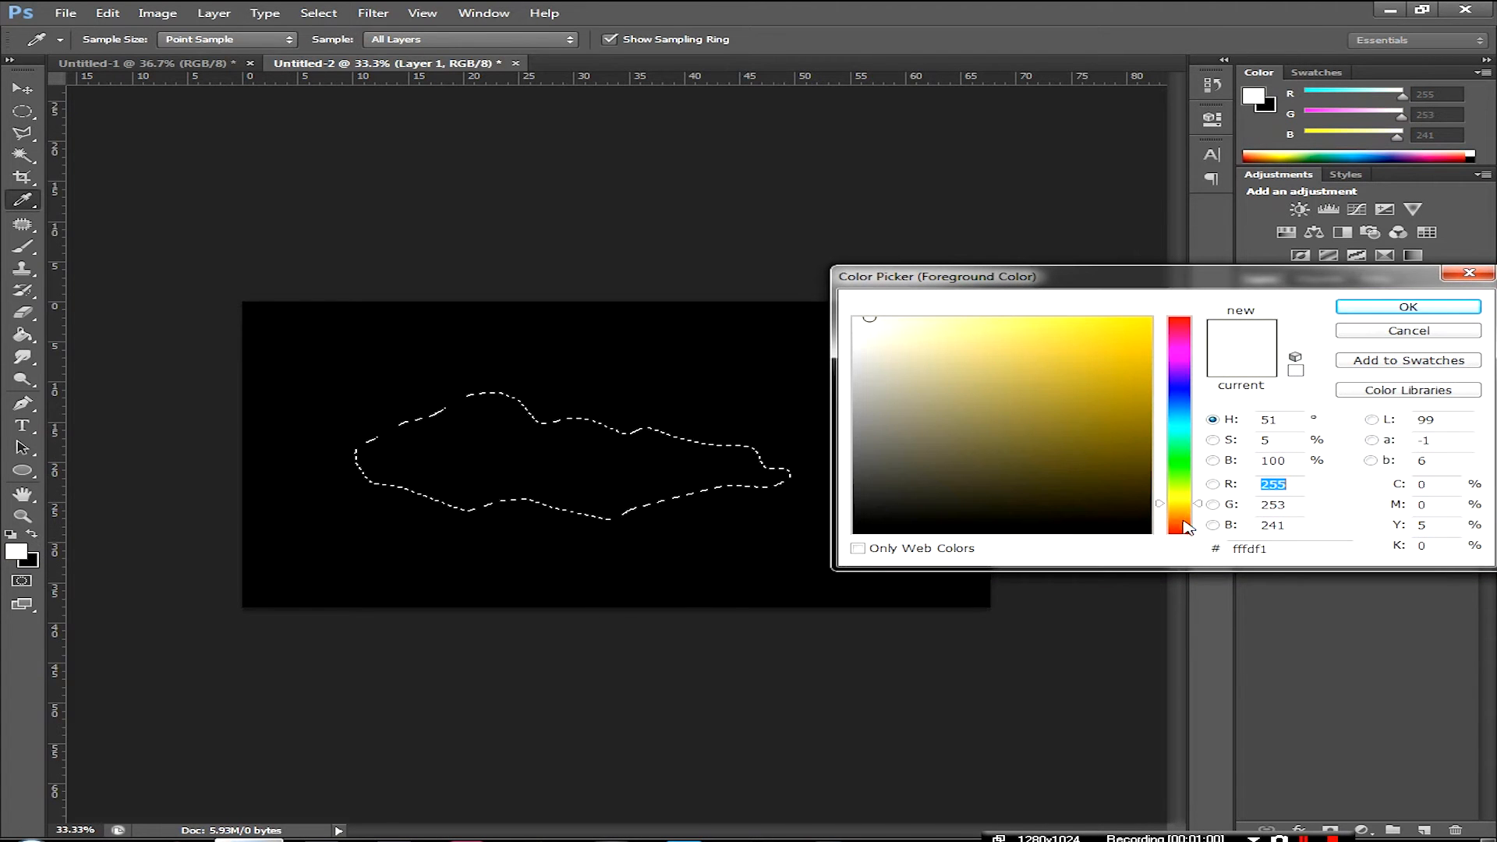
pyautogui.click(1186, 515)
pyautogui.moveTo(950, 354)
pyautogui.mouseDown()
pyautogui.moveTo(1022, 299)
pyautogui.moveTo(1005, 299)
pyautogui.mouseUp()
pyautogui.moveTo(1176, 522); pyautogui.dragTo(1175, 518)
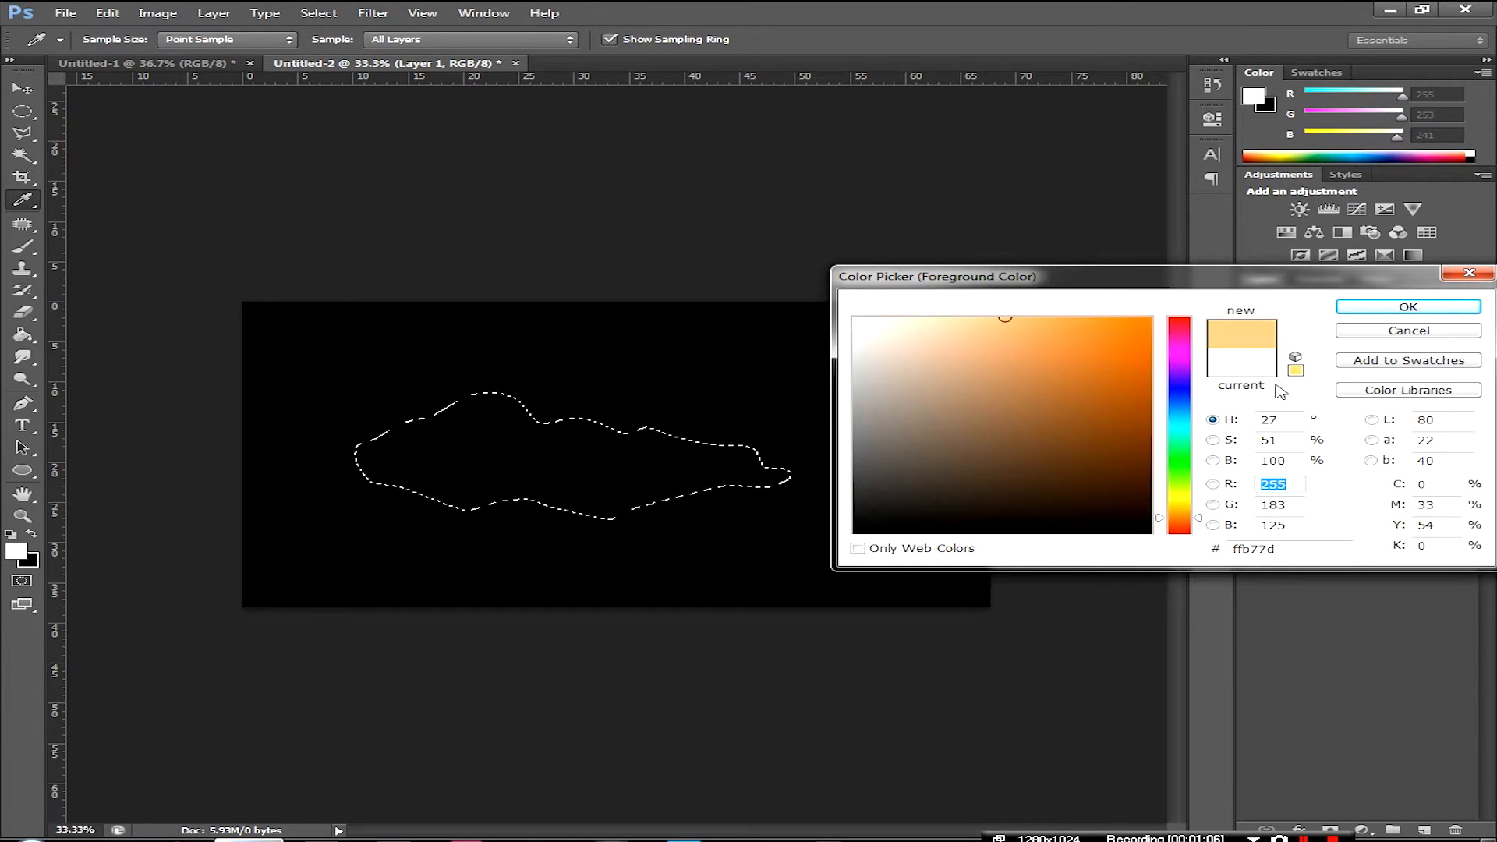
pyautogui.click(1350, 312)
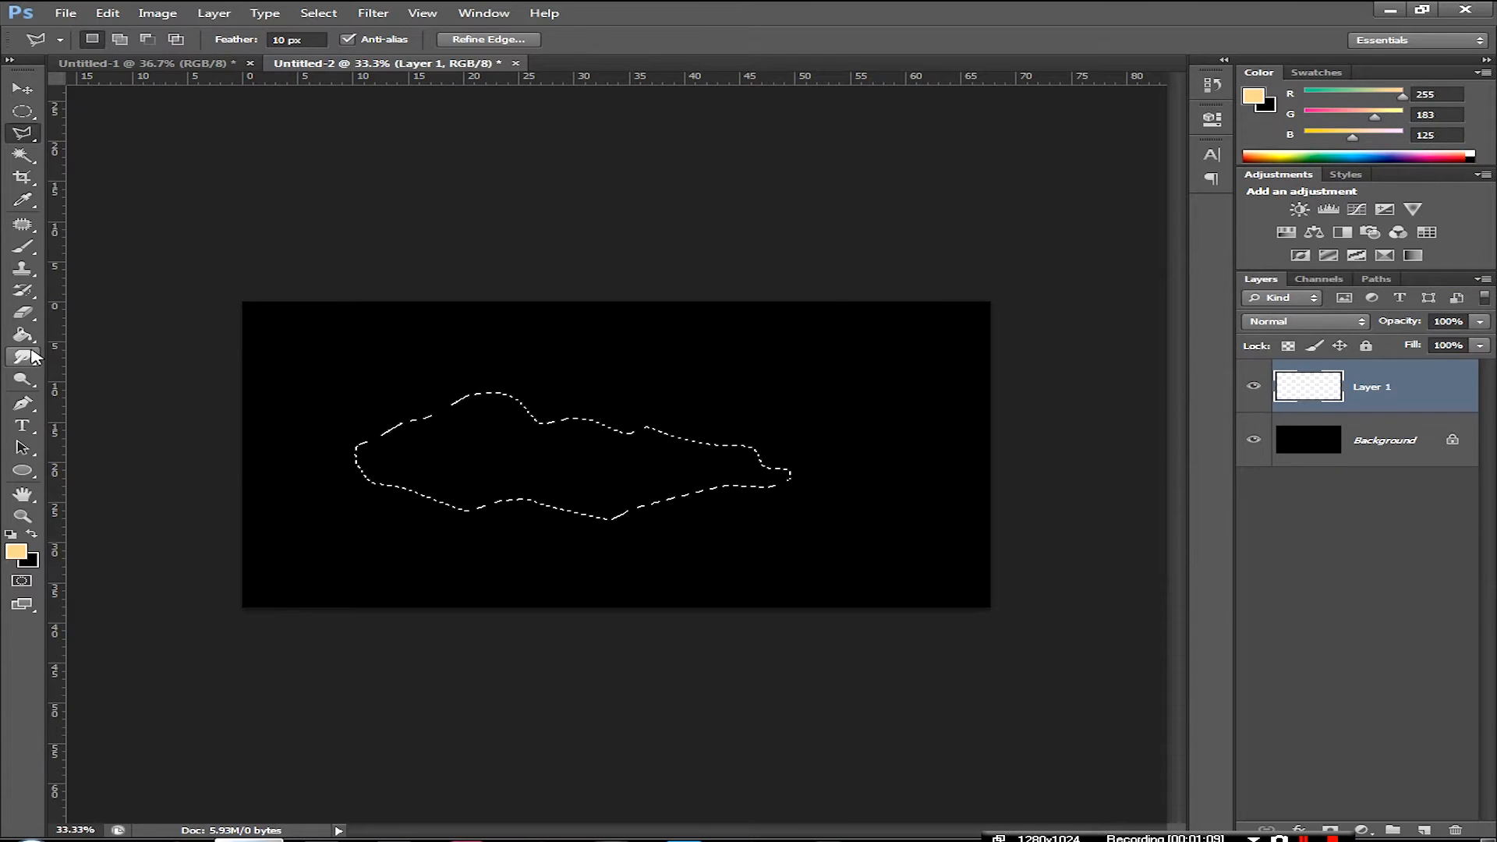
pyautogui.click(22, 247)
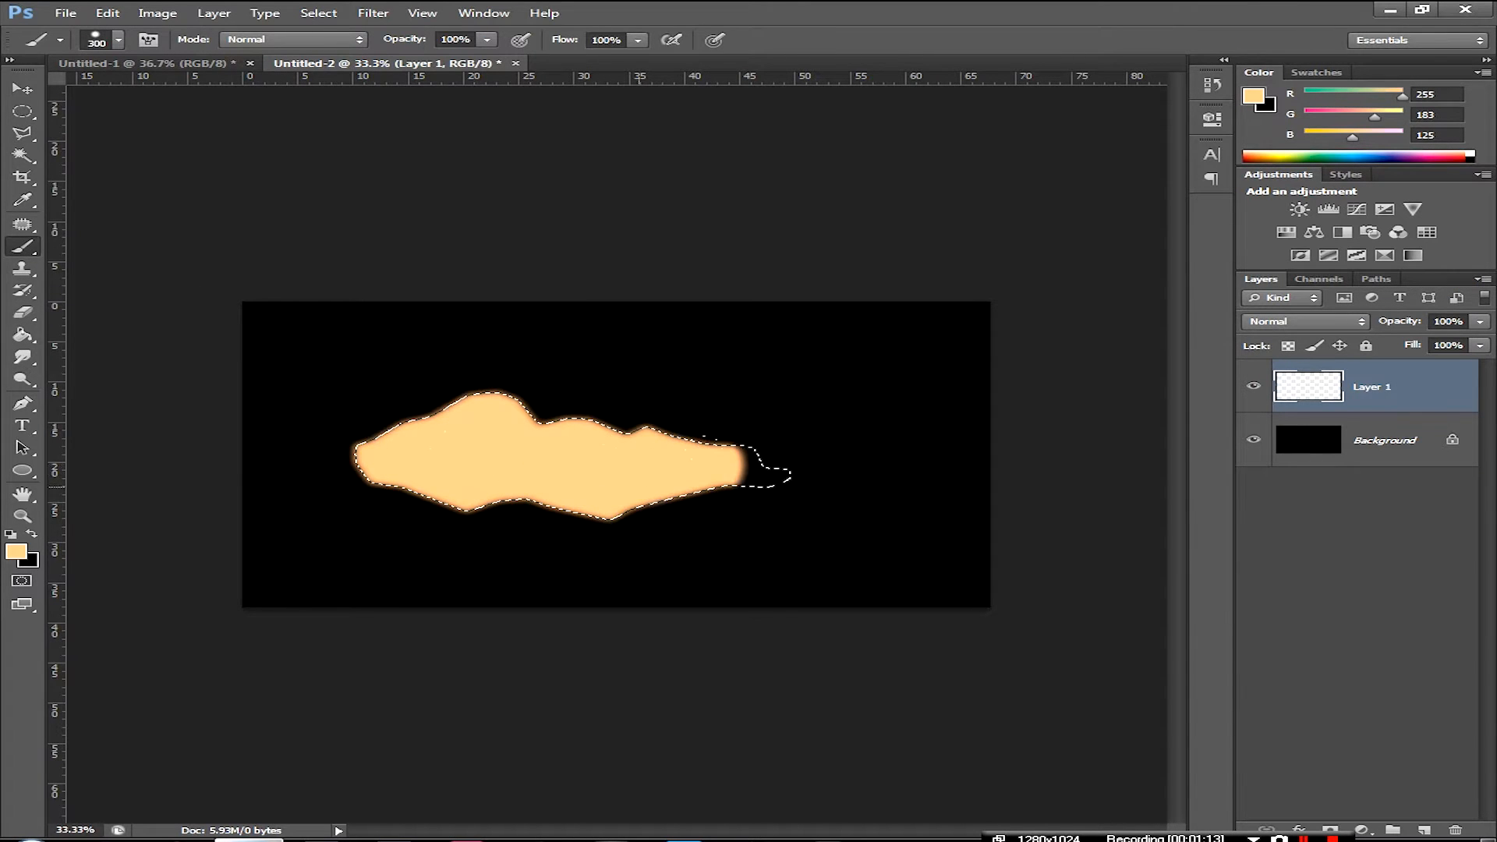
# Move the painted shape sideways to the canvas centre, at about X 975 px and Y 533.5 px, and deselect it
pyautogui.hotkey('ctrl', 't')
pyautogui.moveTo(621, 478); pyautogui.dragTo(671, 476)
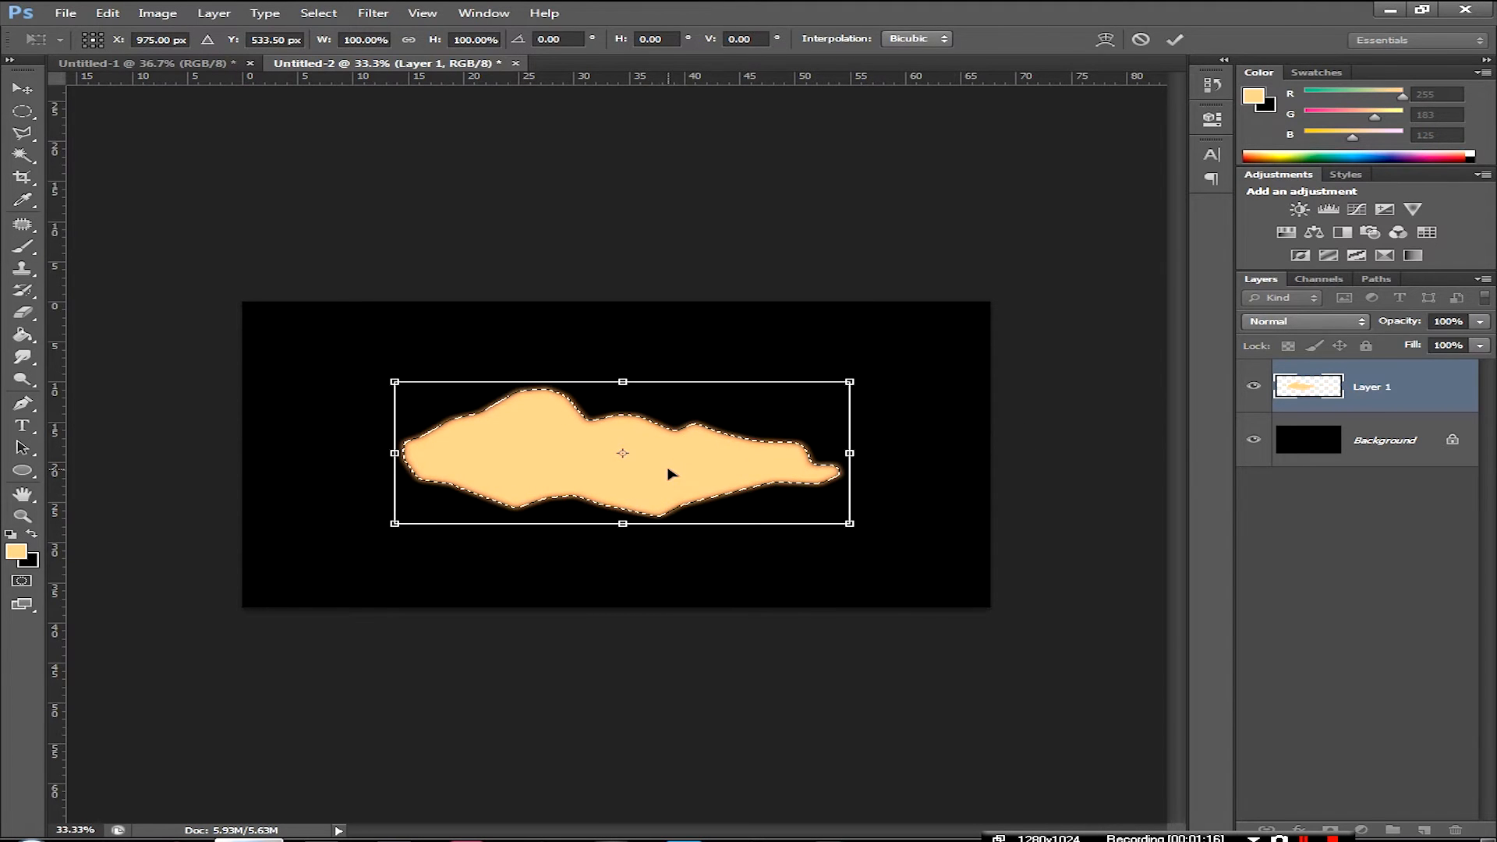
pyautogui.press('Return')
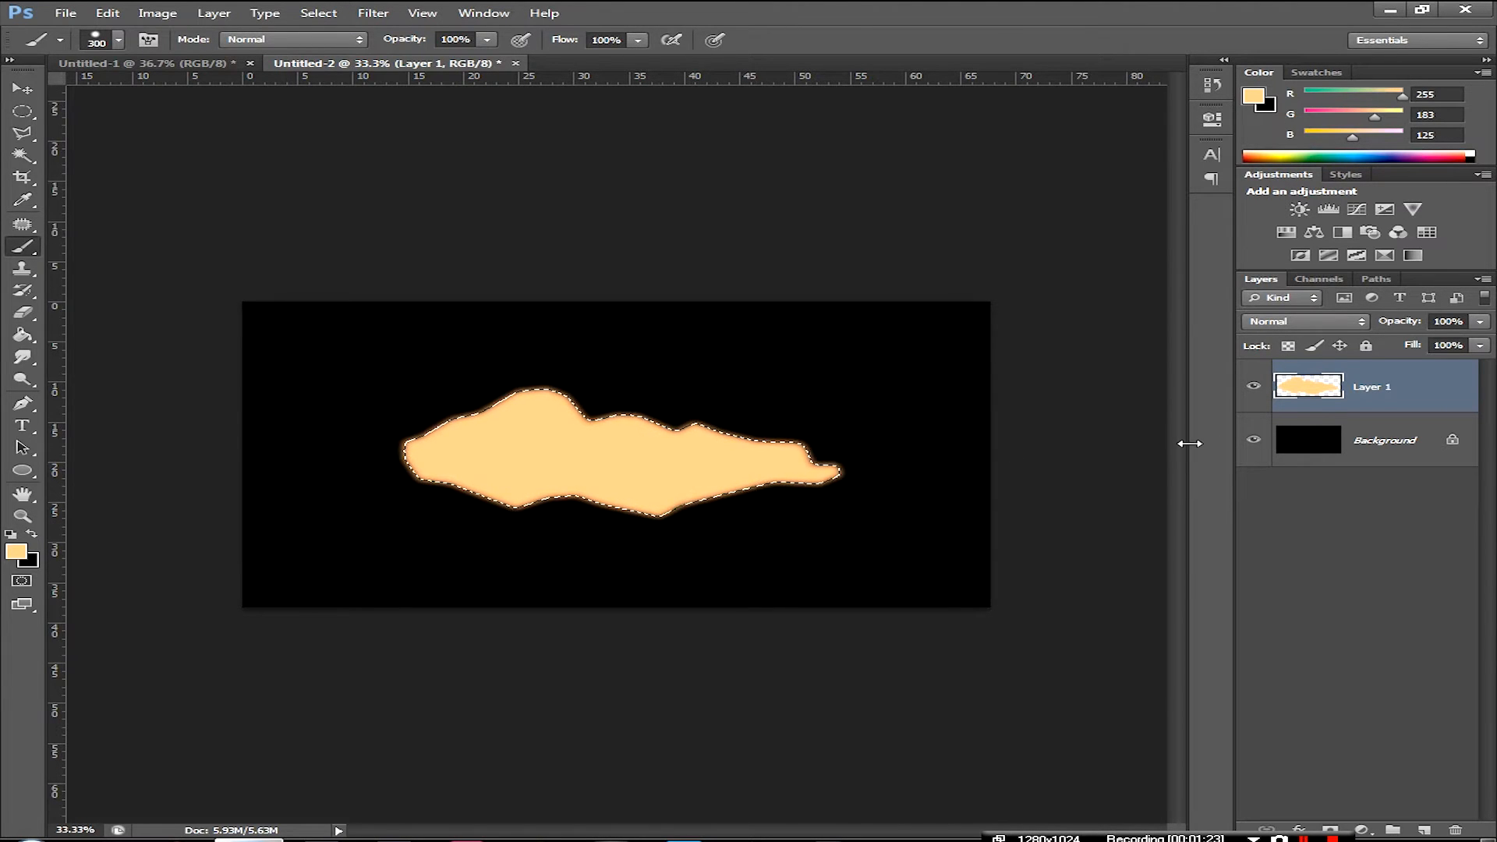
pyautogui.hotkey('ctrl', 'd')
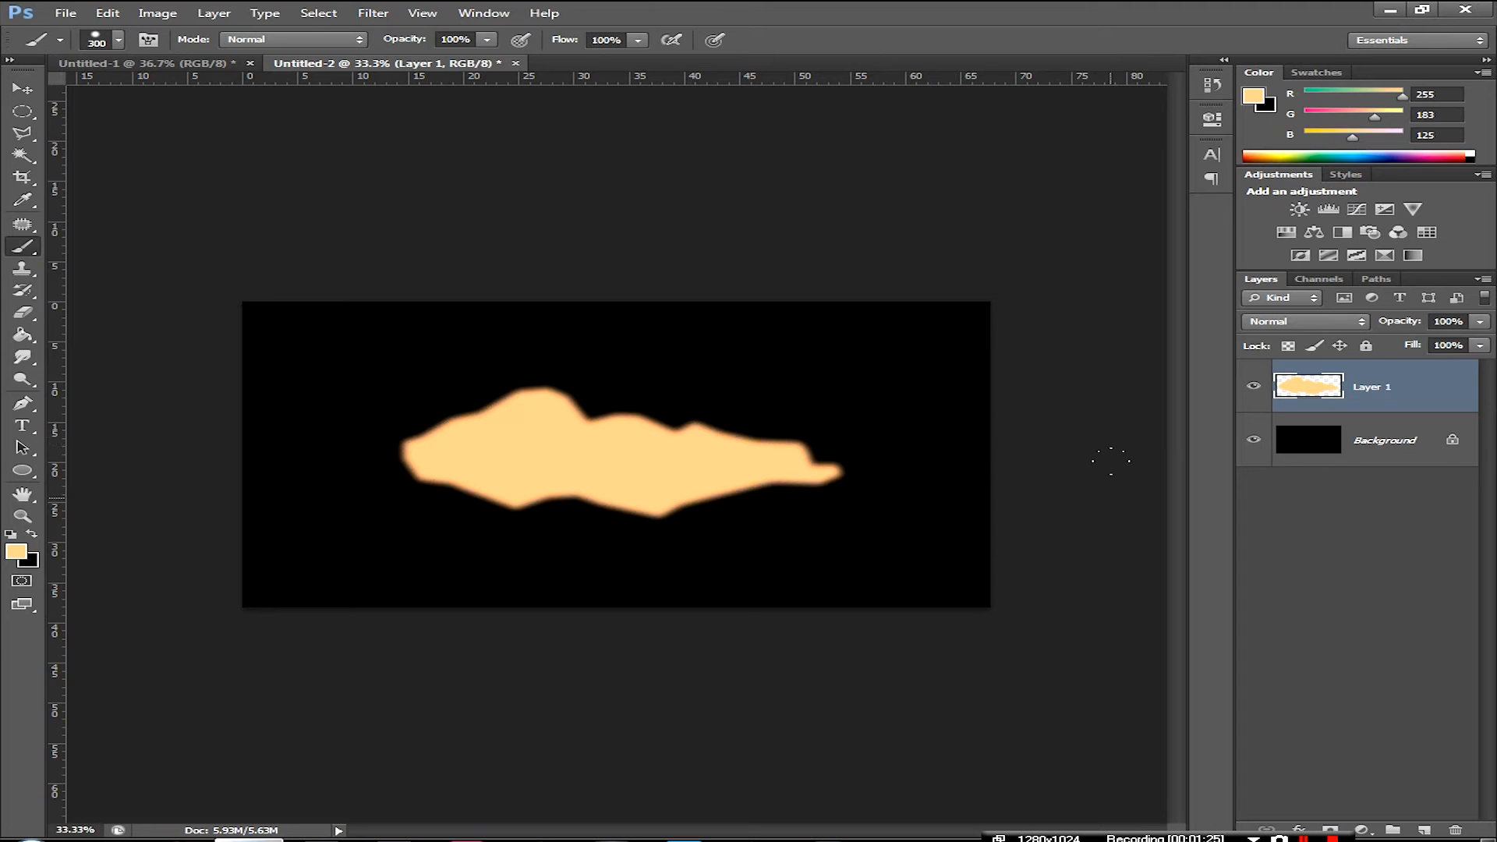
# Start the ZigZag distortion on the orange shape with amount 55 and 6 ridges, previewed at 25%
pyautogui.click(364, 13)
pyautogui.moveTo(435, 185)
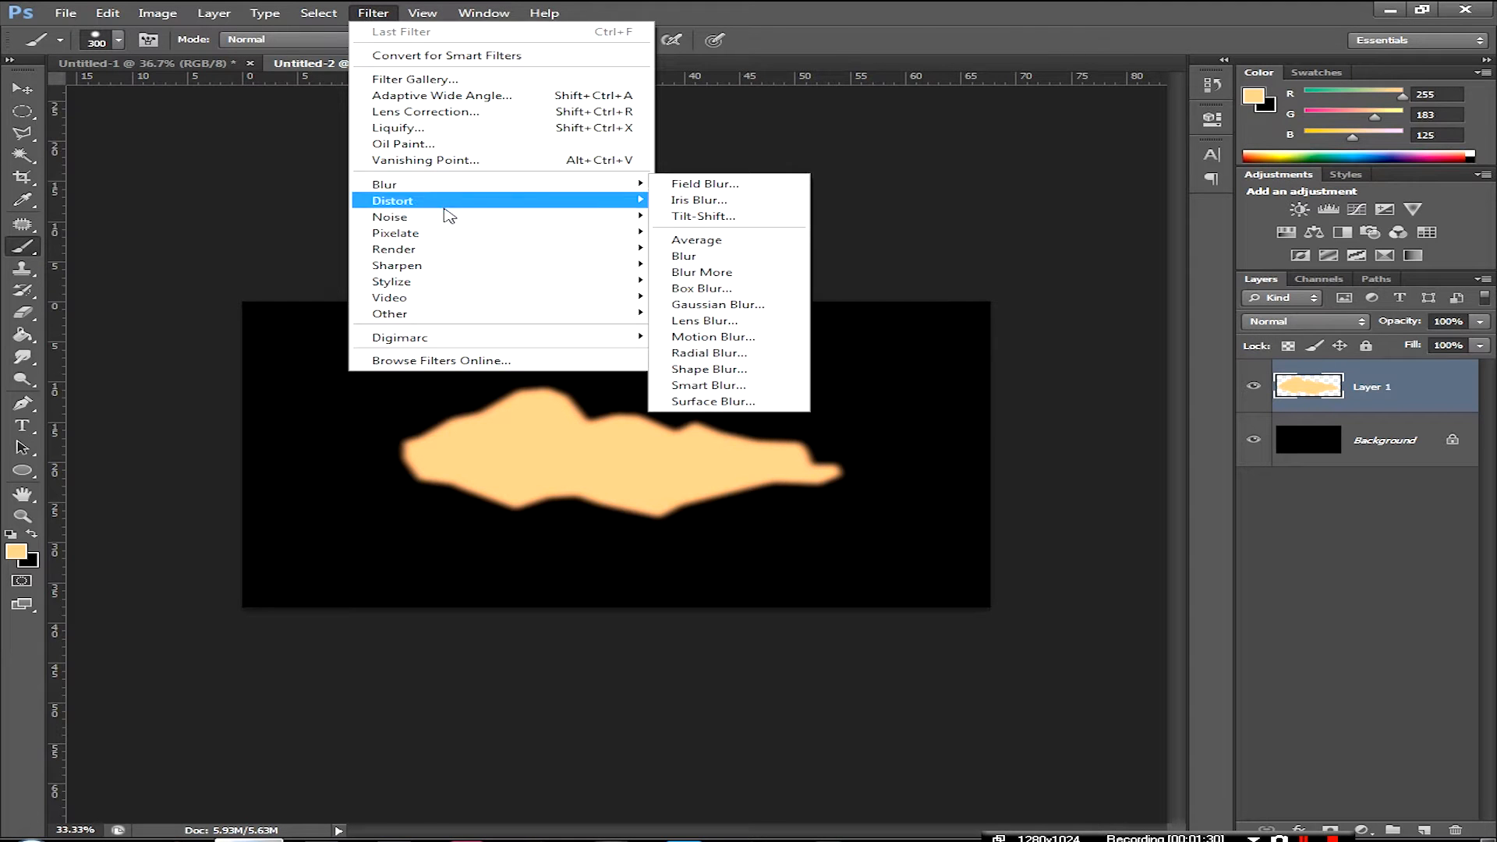
pyautogui.click(745, 333)
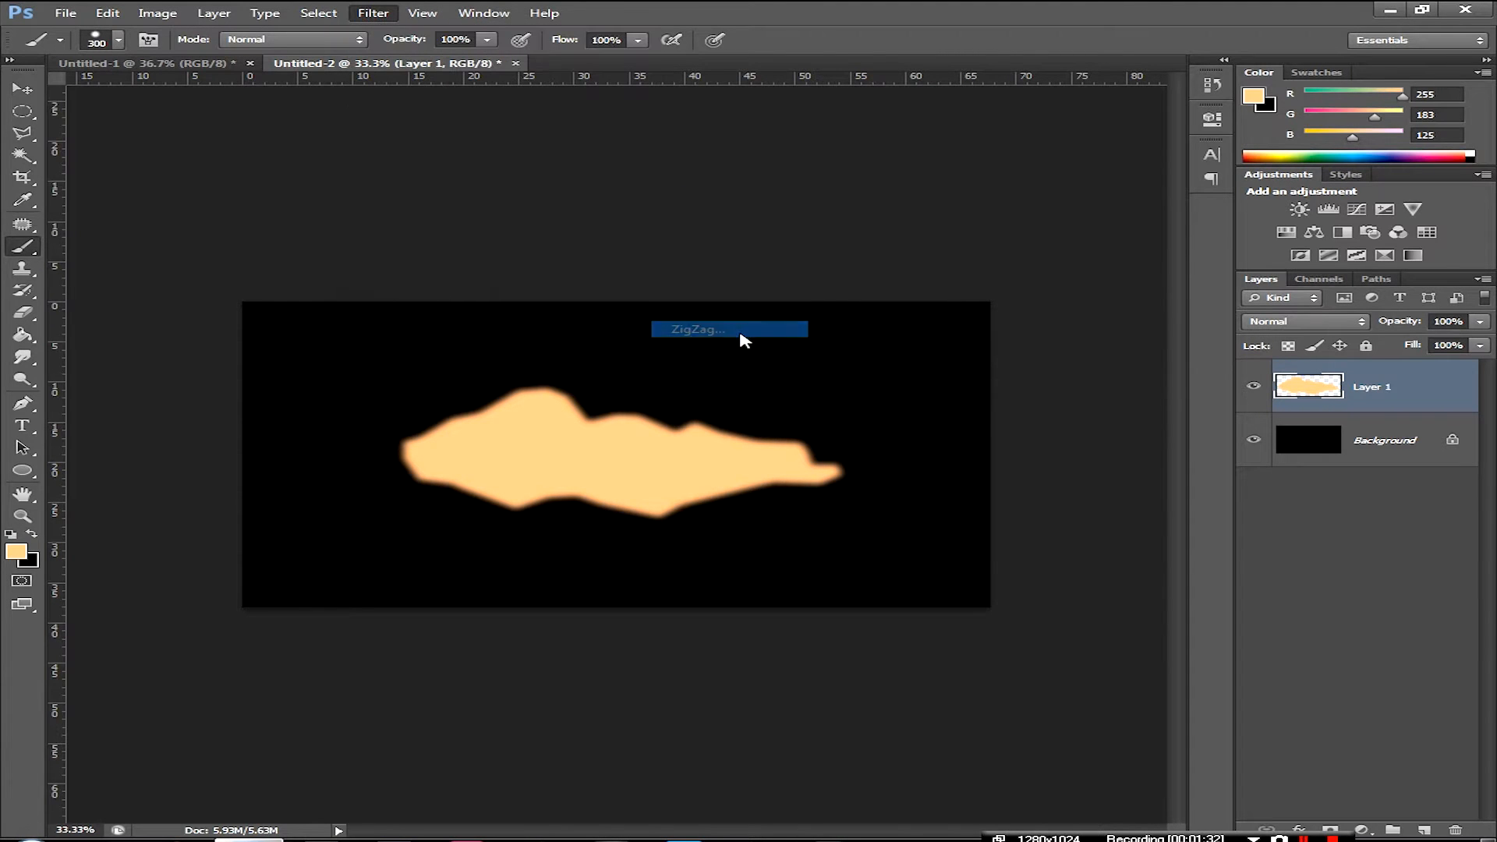
pyautogui.click(968, 451)
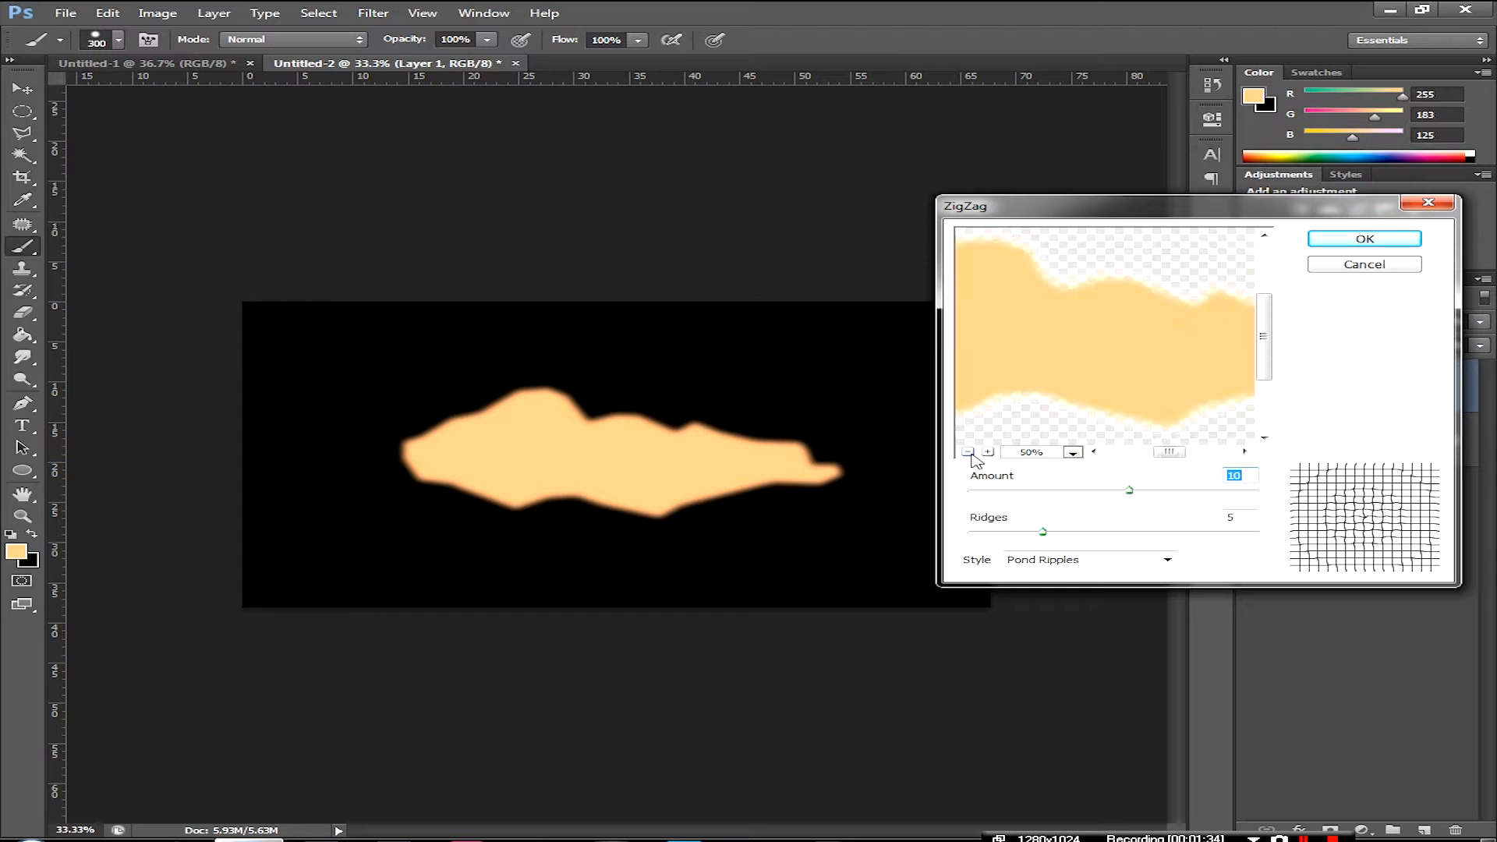
pyautogui.click(968, 452)
pyautogui.click(968, 452)
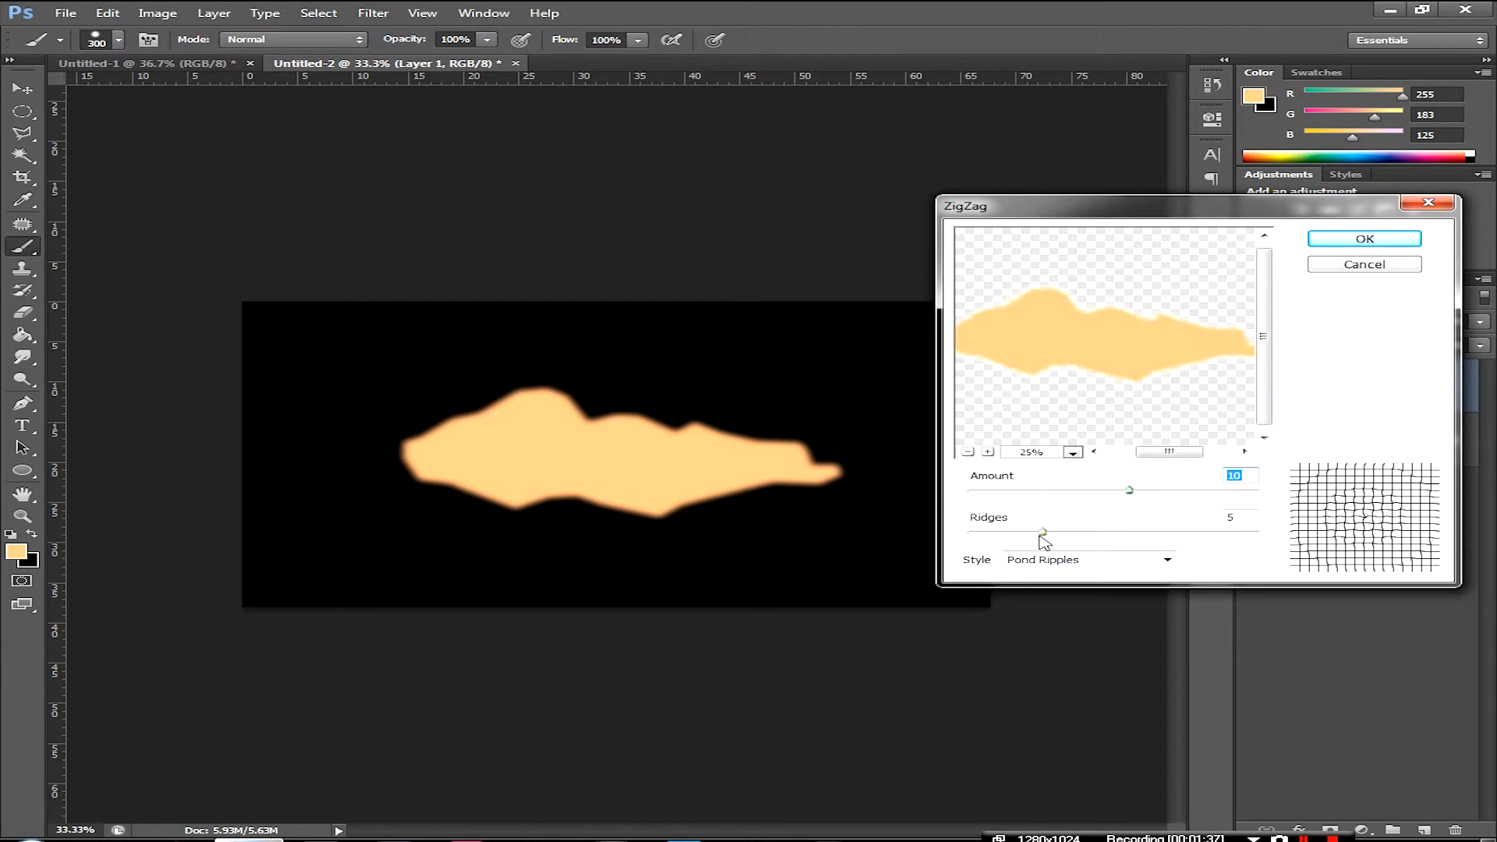
pyautogui.moveTo(1042, 531)
pyautogui.mouseDown()
pyautogui.moveTo(1067, 531)
pyautogui.moveTo(1008, 535)
pyautogui.moveTo(1033, 540)
pyautogui.mouseUp()
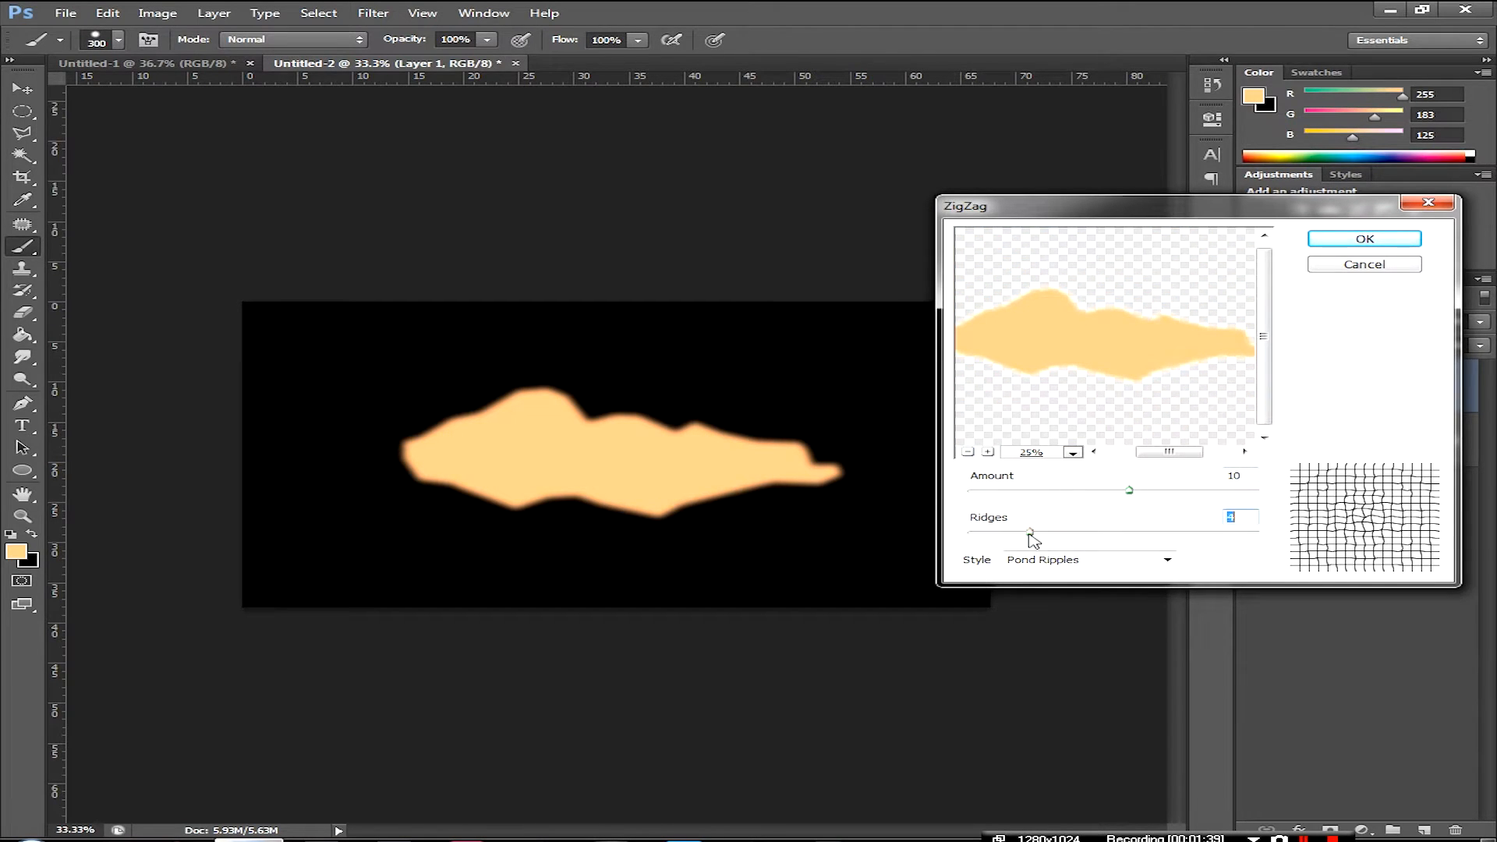
pyautogui.moveTo(1133, 499); pyautogui.dragTo(1194, 495)
pyautogui.moveTo(1028, 534); pyautogui.dragTo(1061, 532)
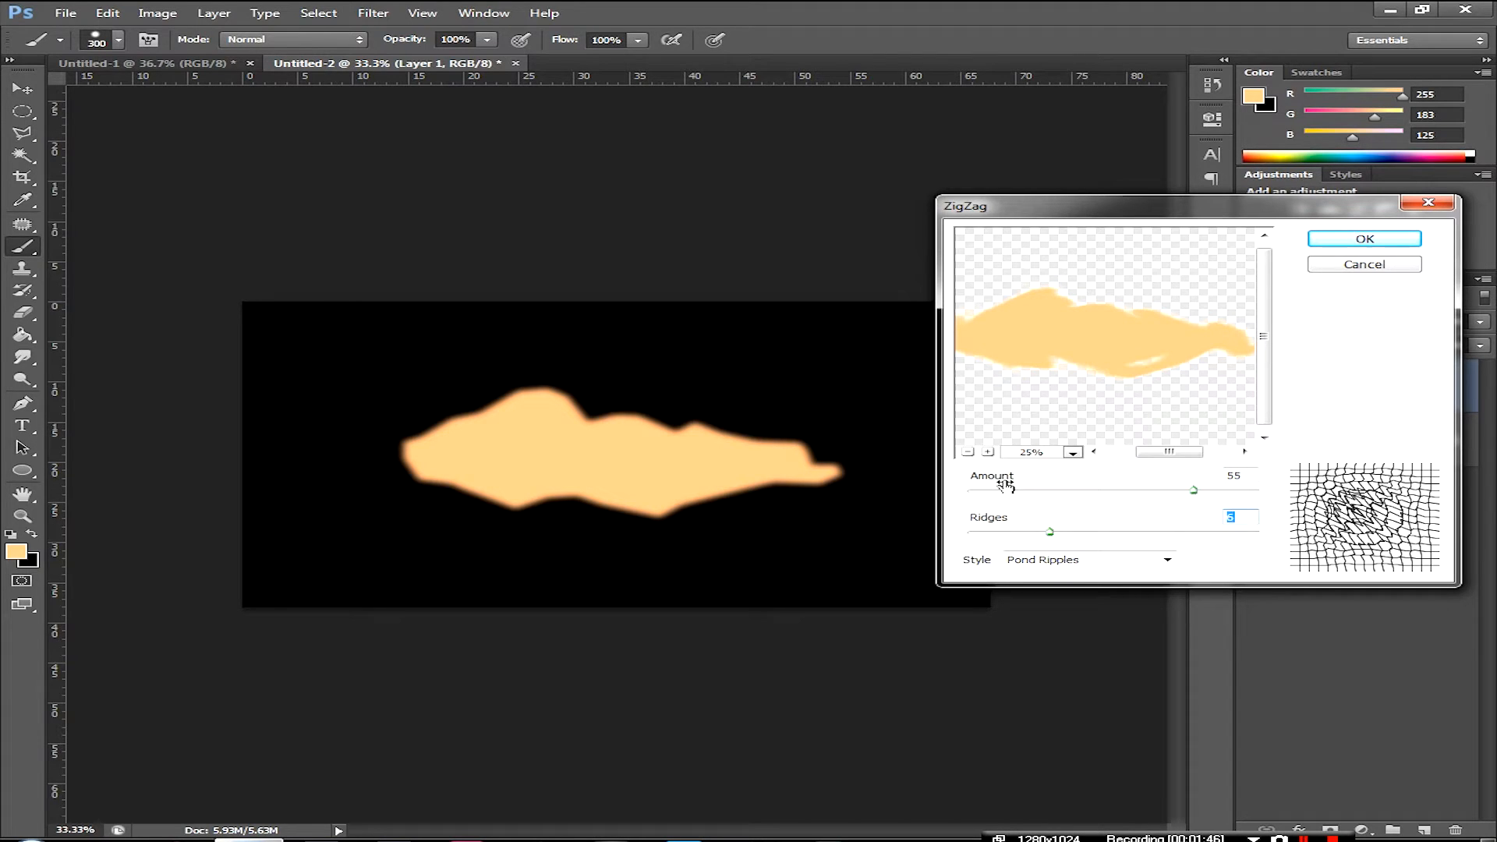
pyautogui.moveTo(1054, 532)
pyautogui.mouseDown()
pyautogui.moveTo(1092, 532)
pyautogui.moveTo(1058, 537)
pyautogui.mouseUp()
# Try the Around Center and Out From Center ZigZag styles, and set the ridges to 5
pyautogui.click(1165, 560)
pyautogui.click(1156, 578)
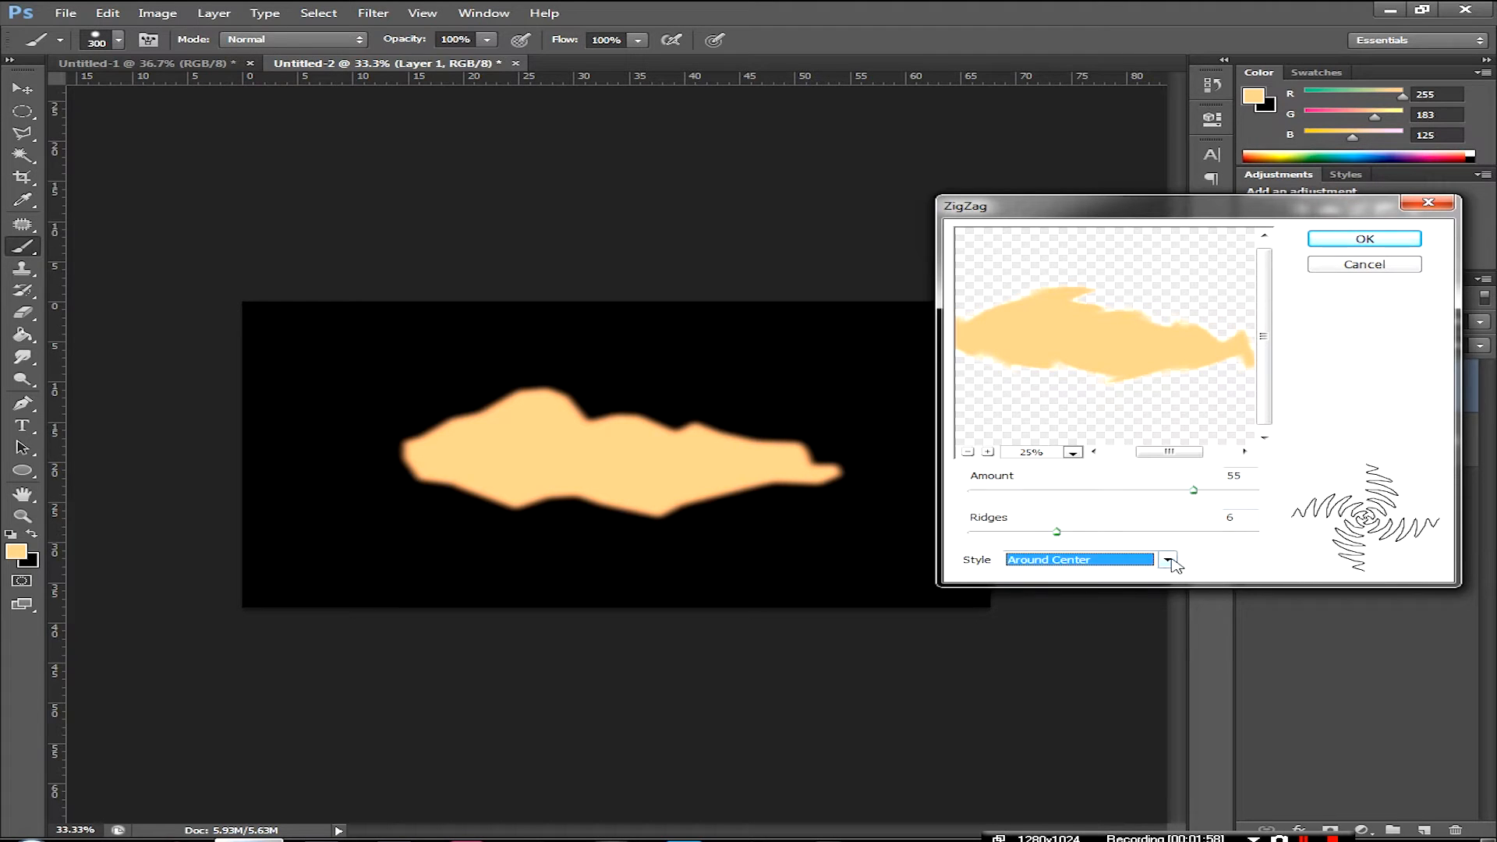
pyautogui.click(1170, 561)
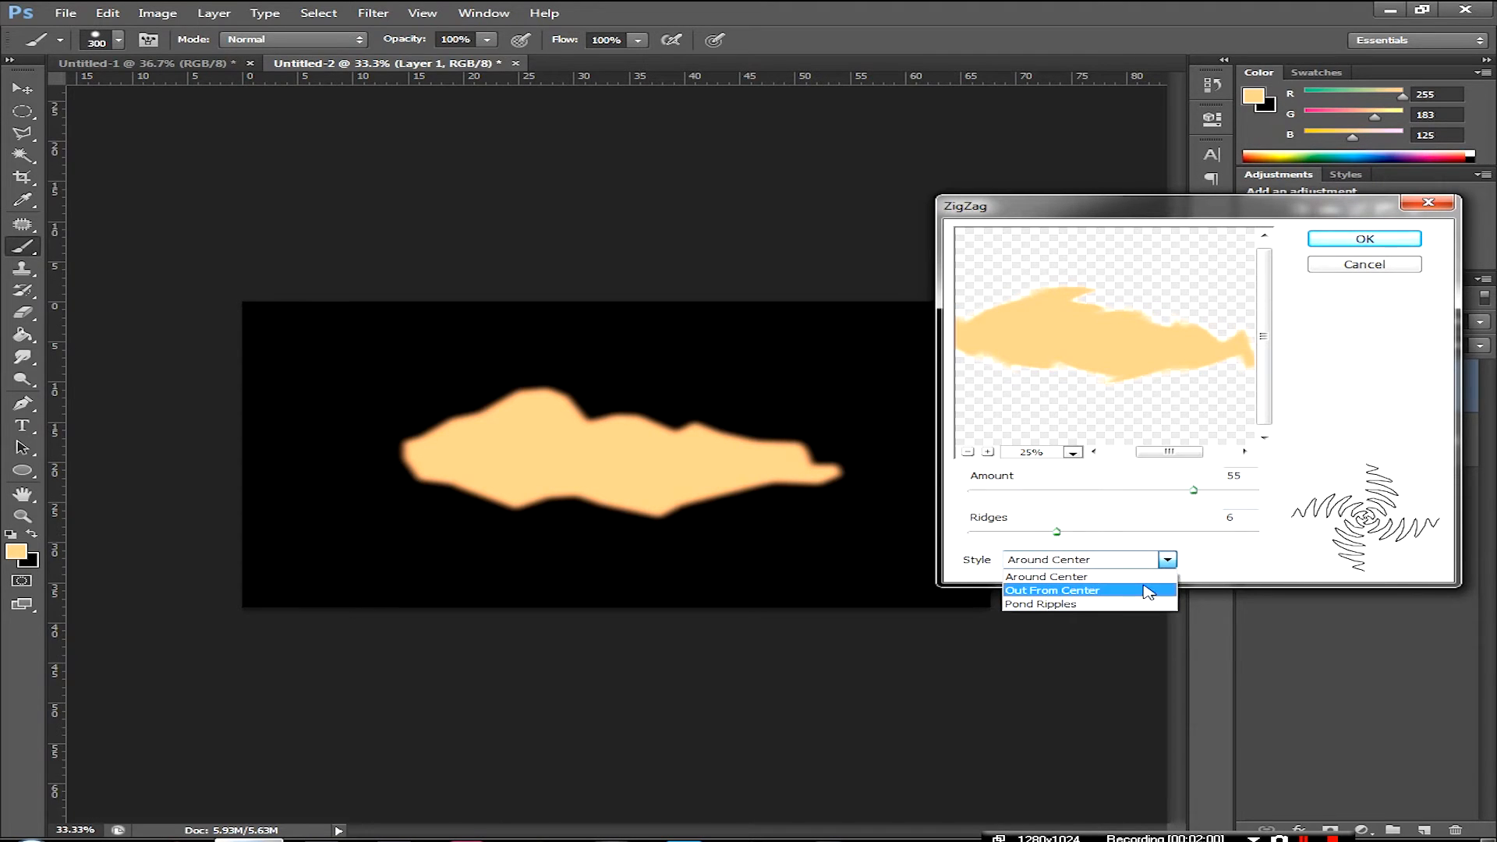
pyautogui.click(1148, 591)
pyautogui.moveTo(1058, 532)
pyautogui.mouseDown()
pyautogui.moveTo(1084, 534)
pyautogui.moveTo(1043, 533)
pyautogui.mouseUp()
pyautogui.click(1107, 562)
pyautogui.click(1104, 577)
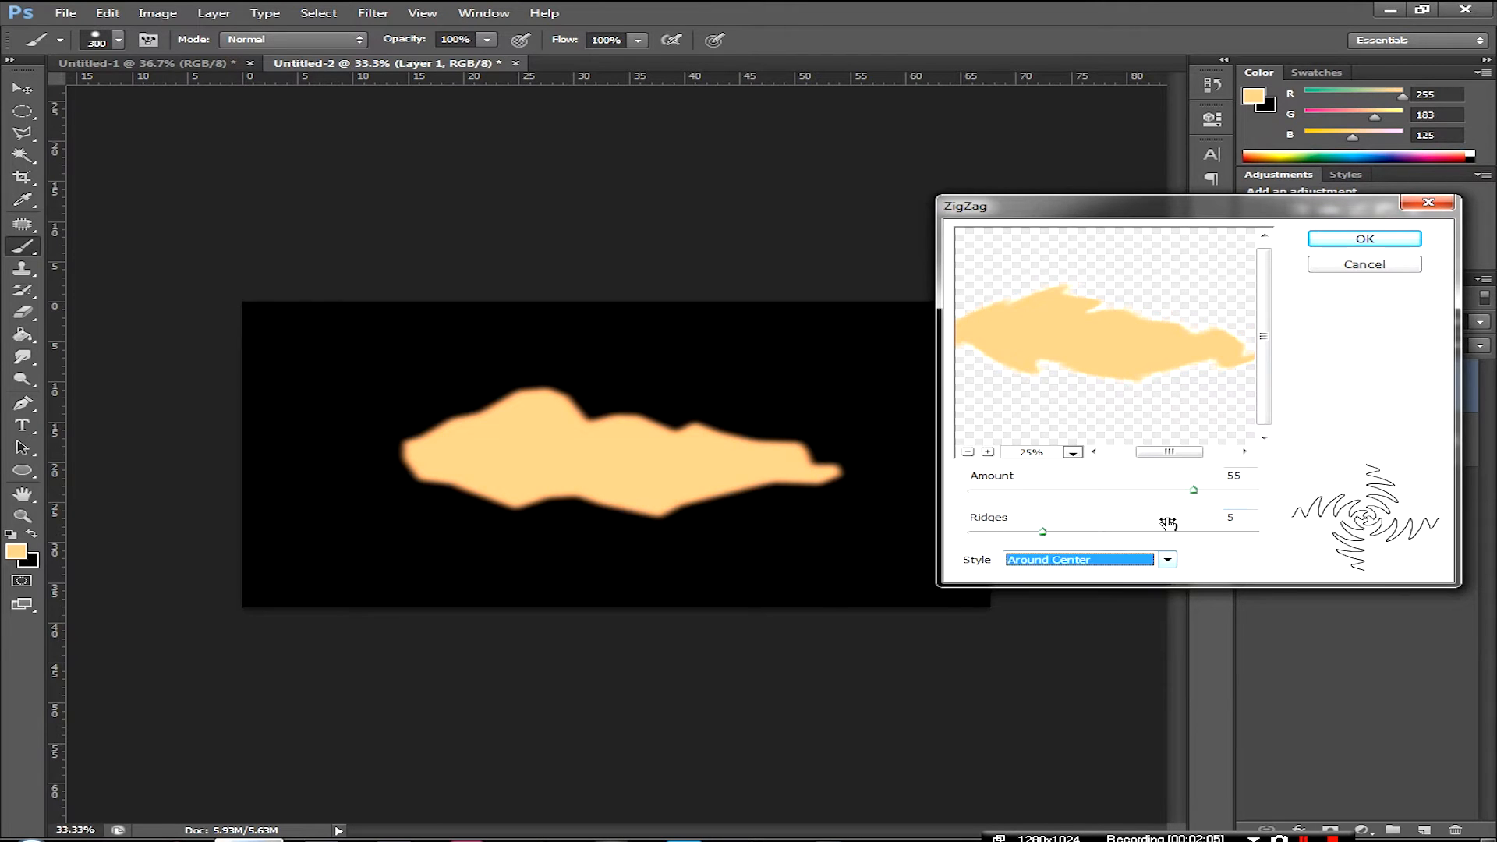
# Set the ZigZag amount to 50 with the Pond Ripples style and apply the filter
pyautogui.moveTo(1193, 490)
pyautogui.mouseDown()
pyautogui.moveTo(1208, 493)
pyautogui.moveTo(1187, 491)
pyautogui.mouseUp()
pyautogui.click(1108, 560)
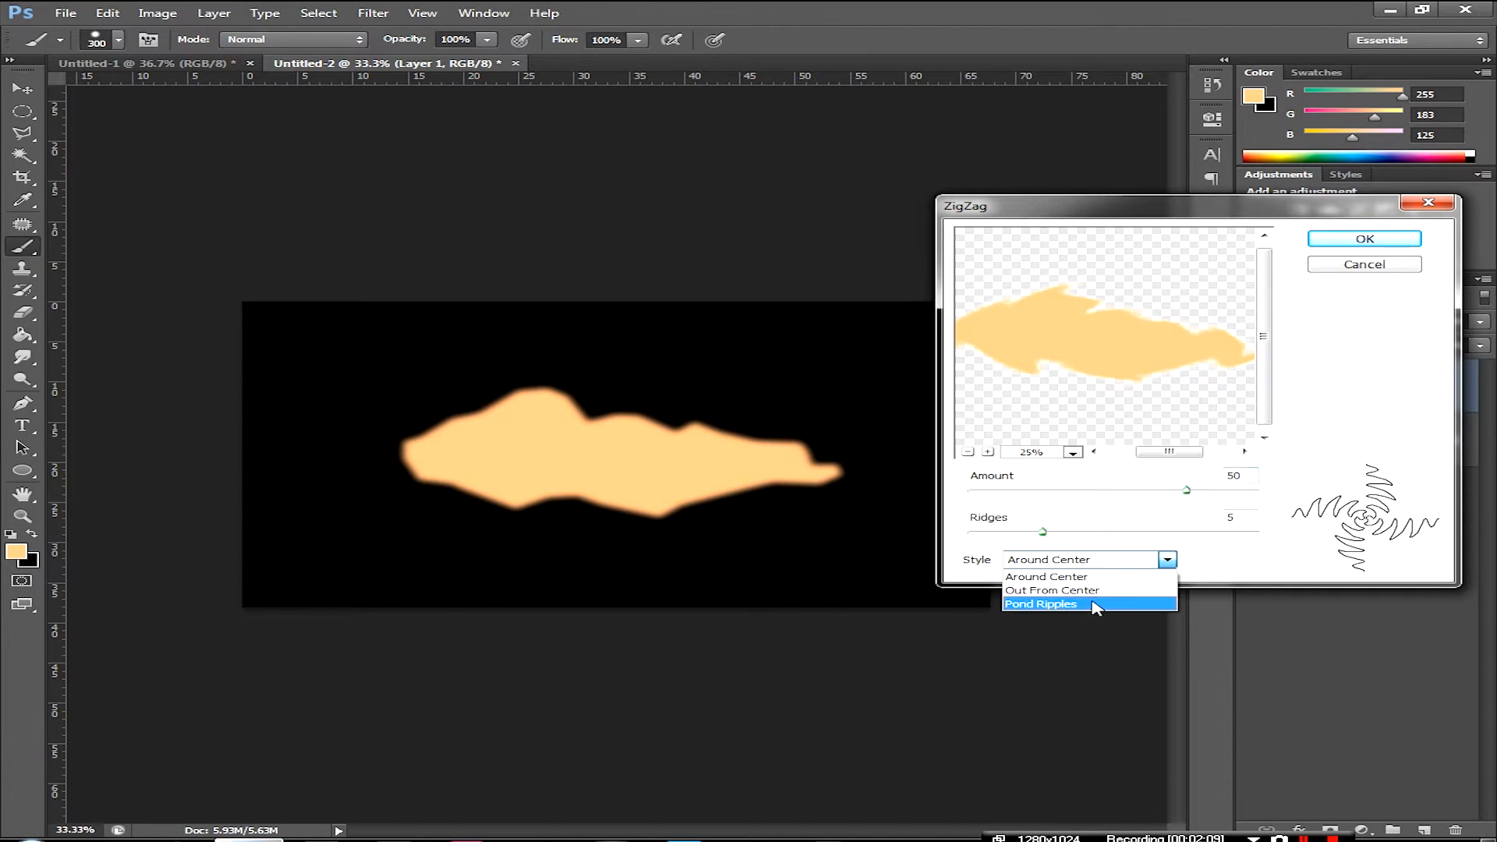
pyautogui.click(1094, 605)
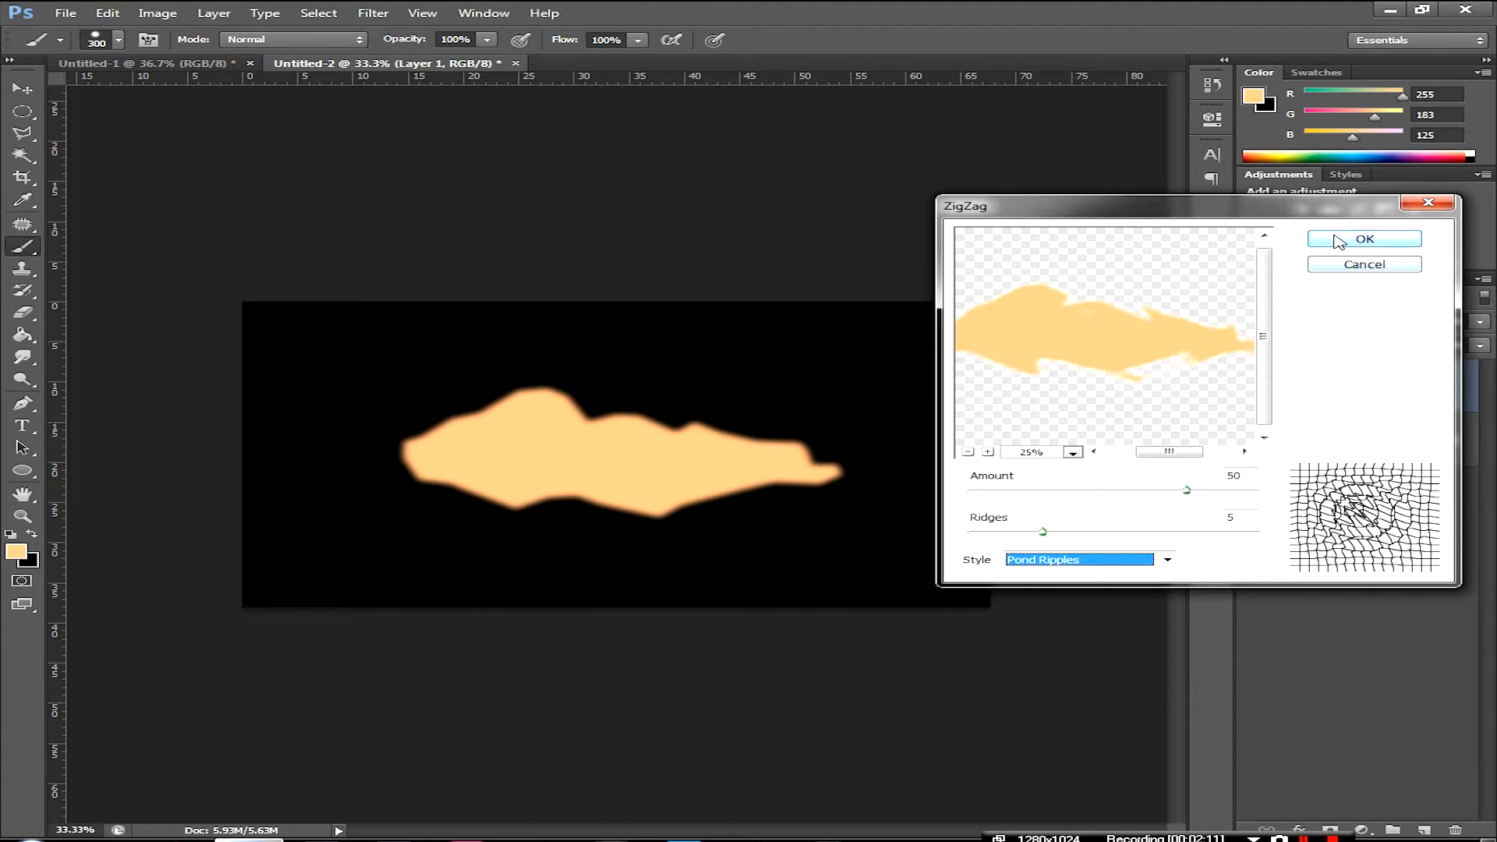
pyautogui.click(1338, 240)
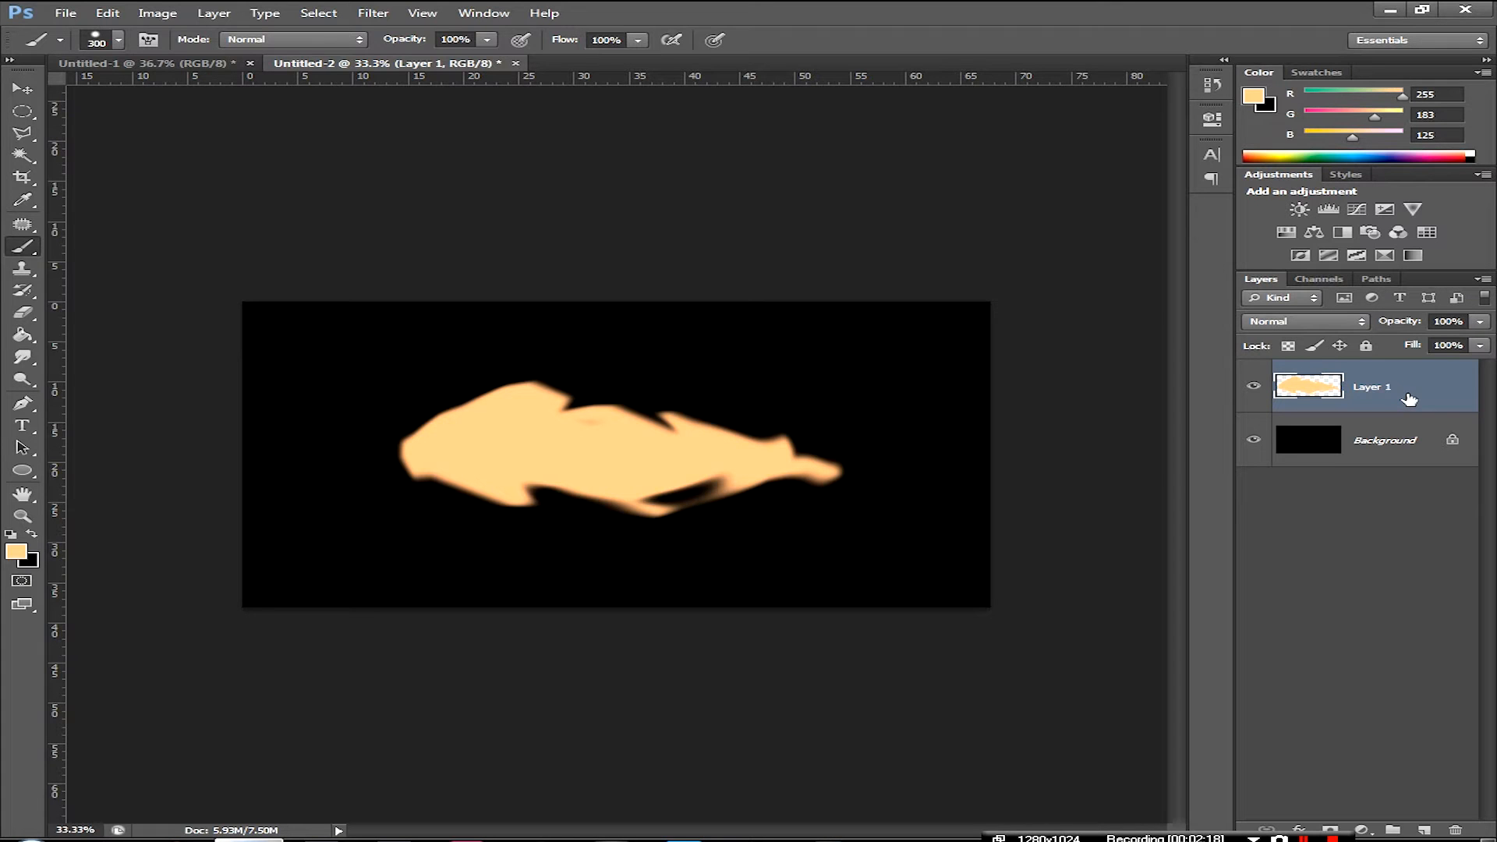
# Duplicate Layer 1 and make the upper copy the active layer
pyautogui.moveTo(1410, 399); pyautogui.dragTo(1424, 829)
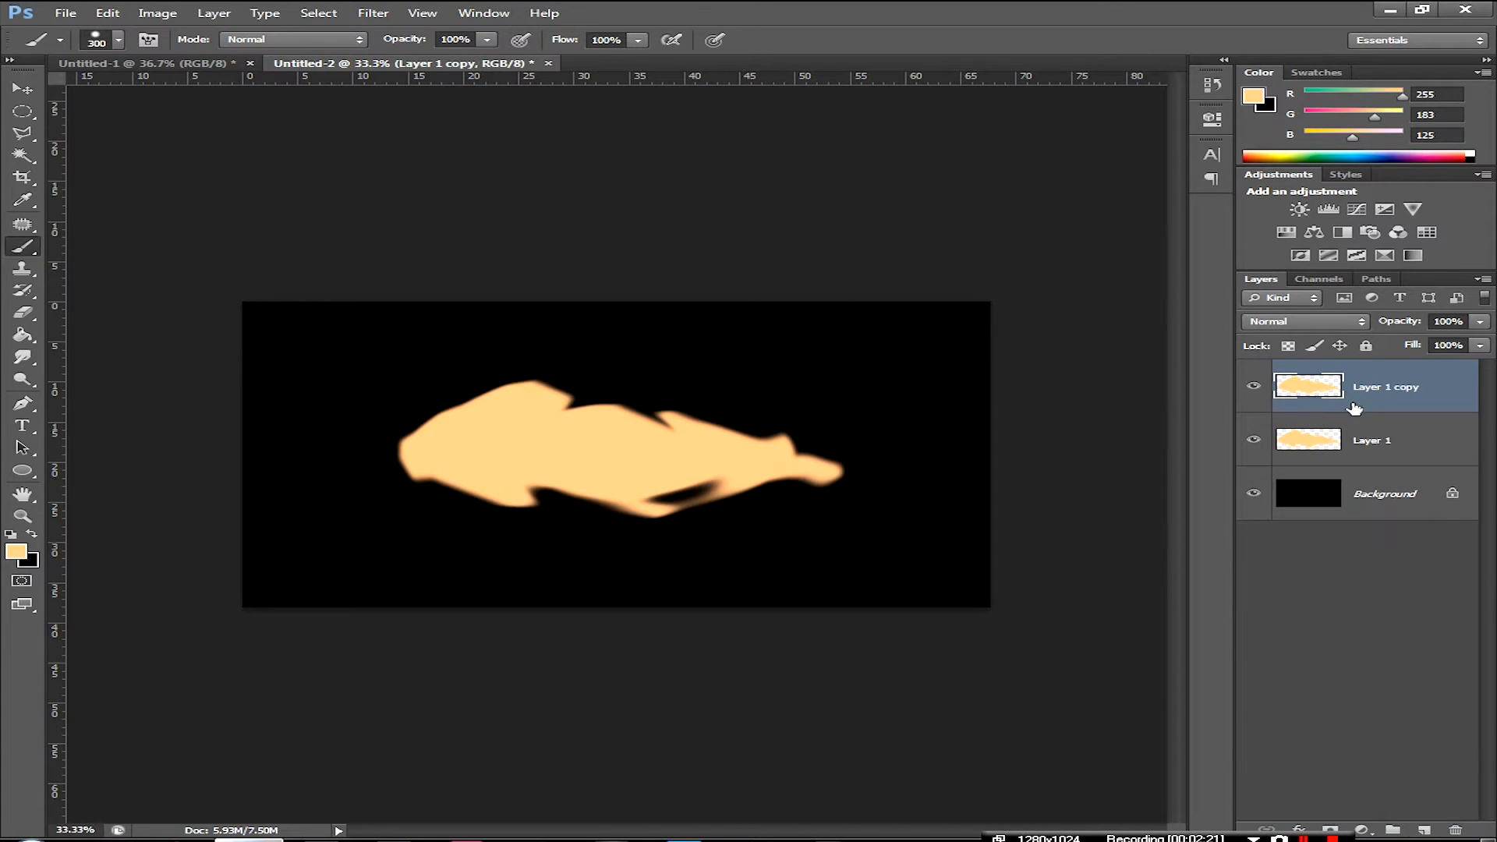
pyautogui.click(1402, 438)
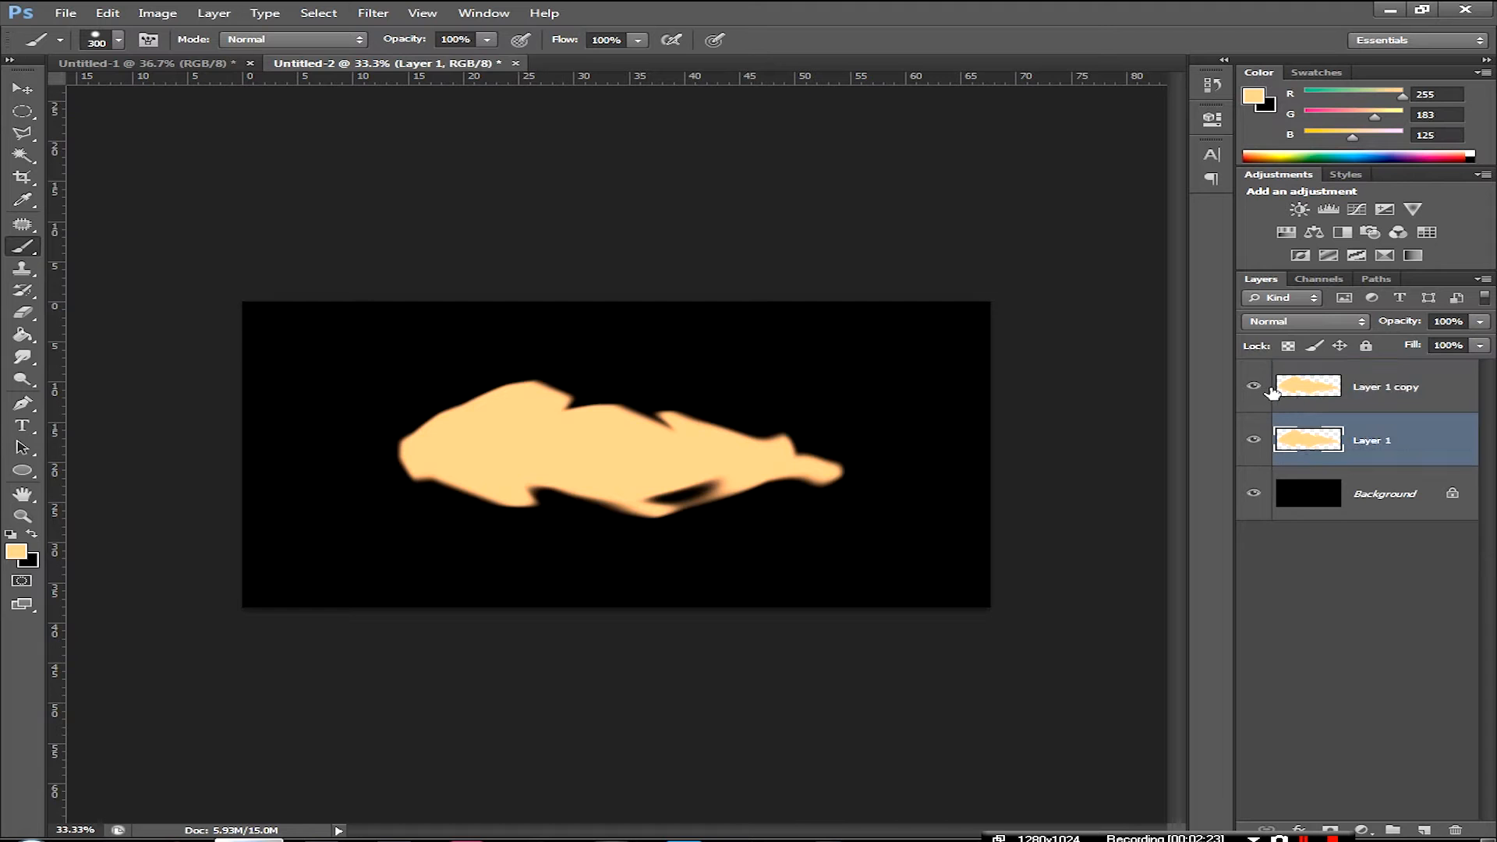
pyautogui.click(1399, 393)
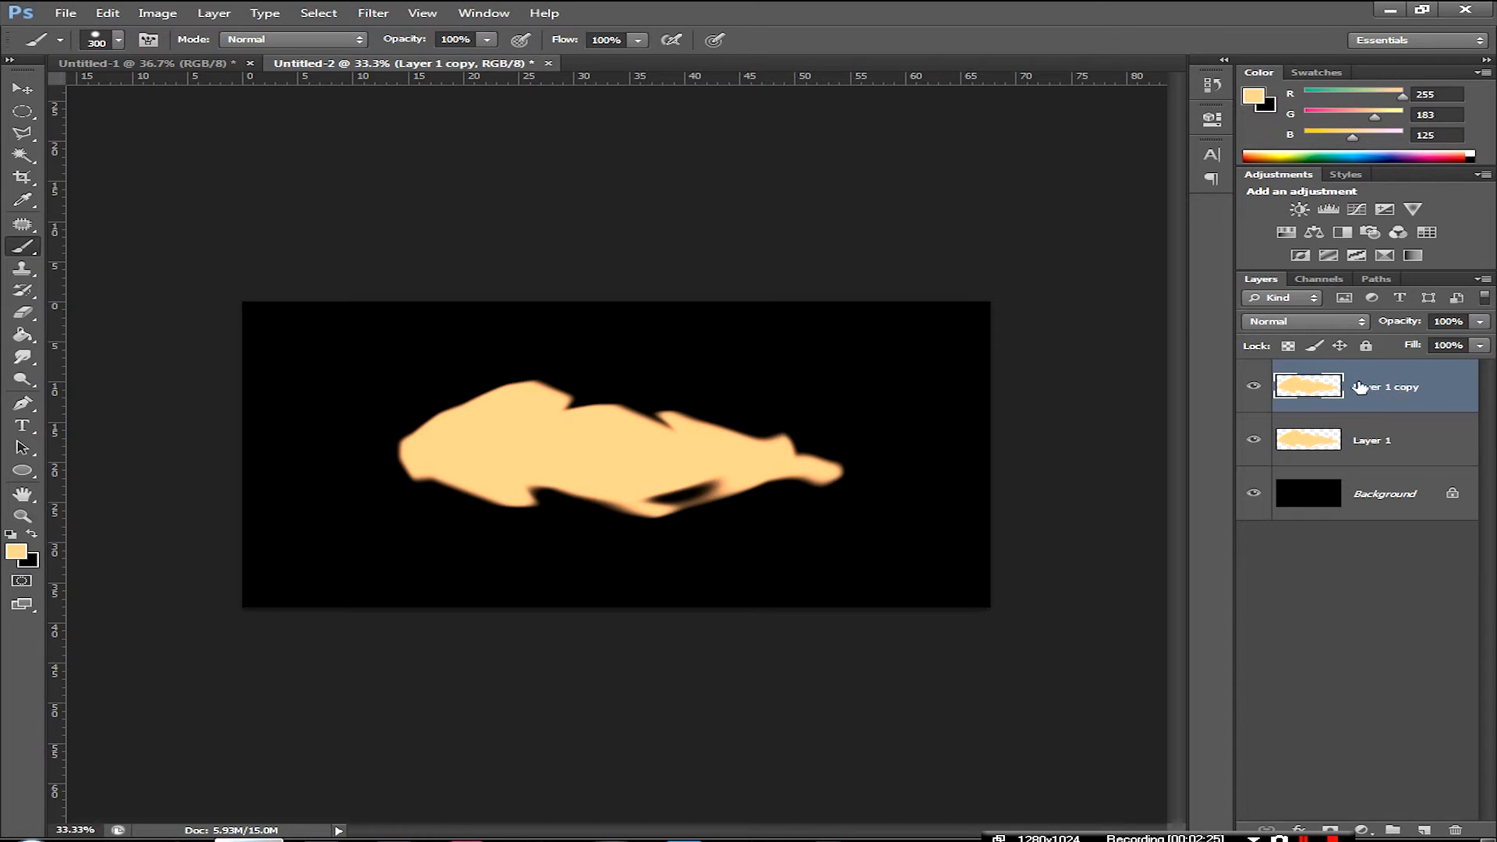
# Raise the brightness of Layer 1 copy to 150 with Brightness/Contrast
pyautogui.click(157, 14)
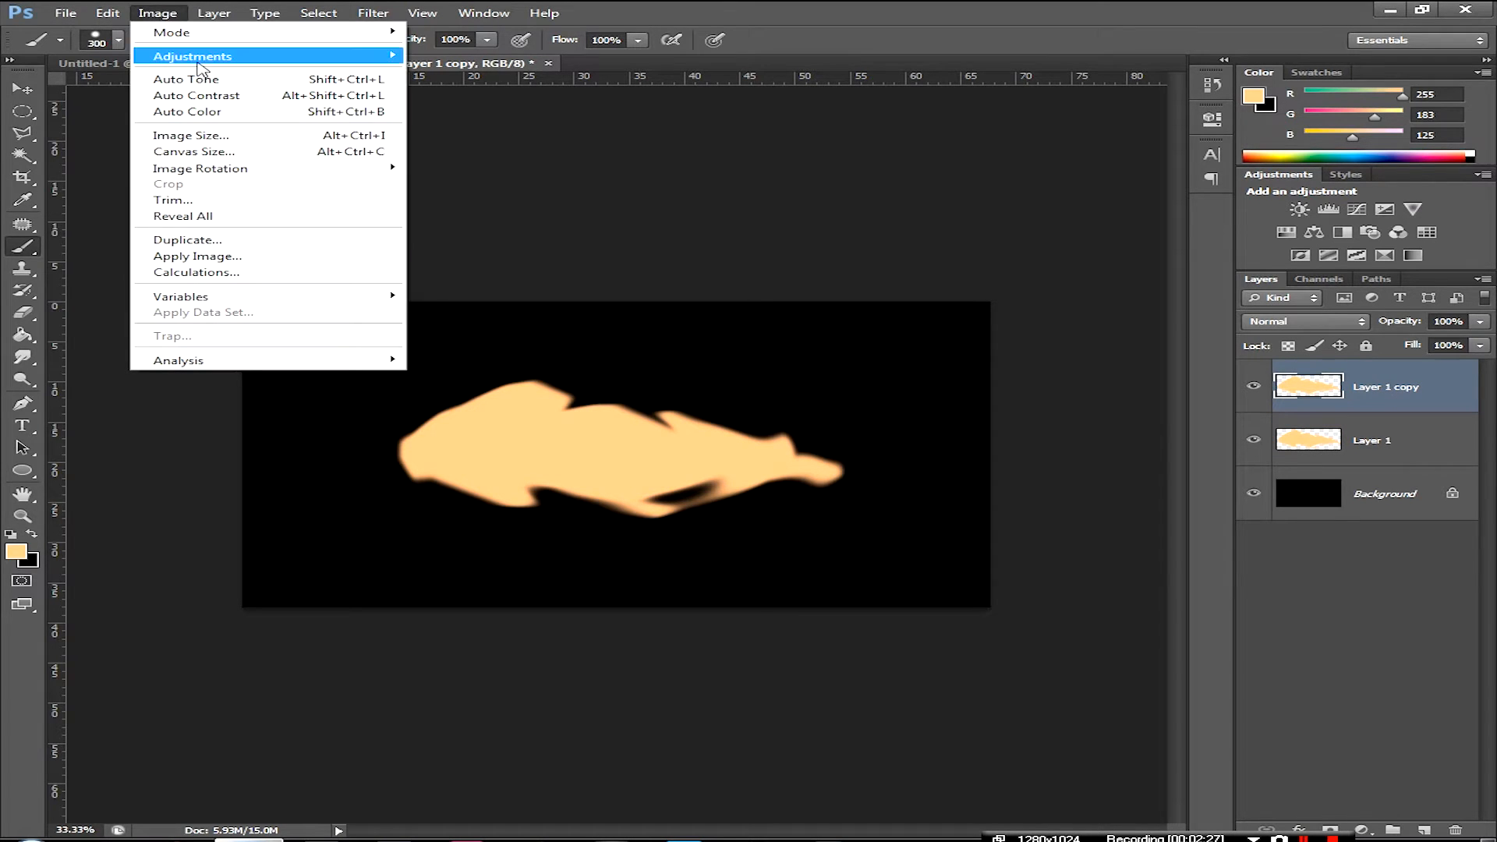
pyautogui.moveTo(203, 63)
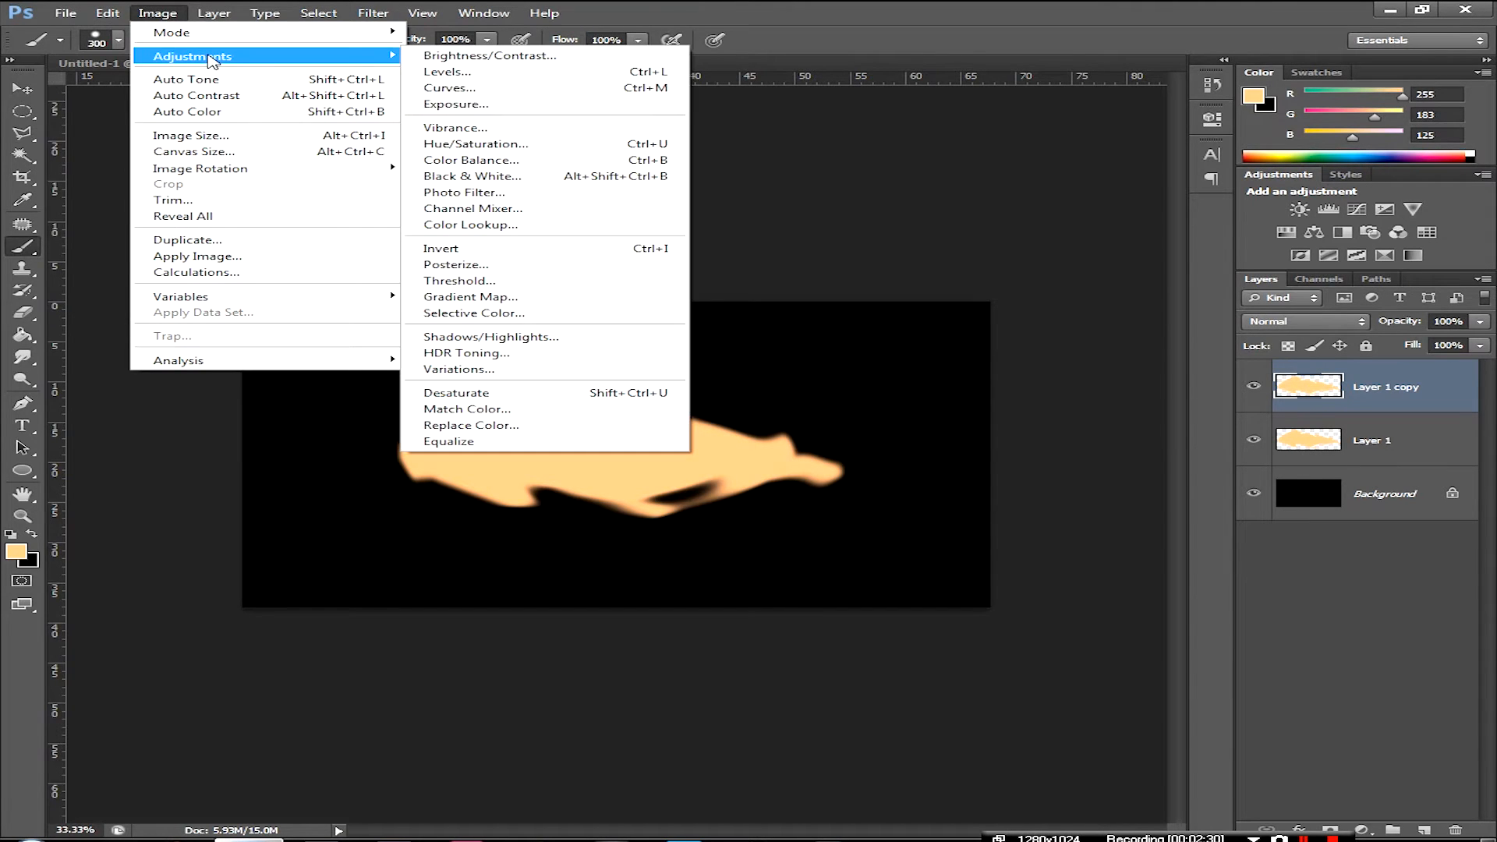
pyautogui.click(477, 56)
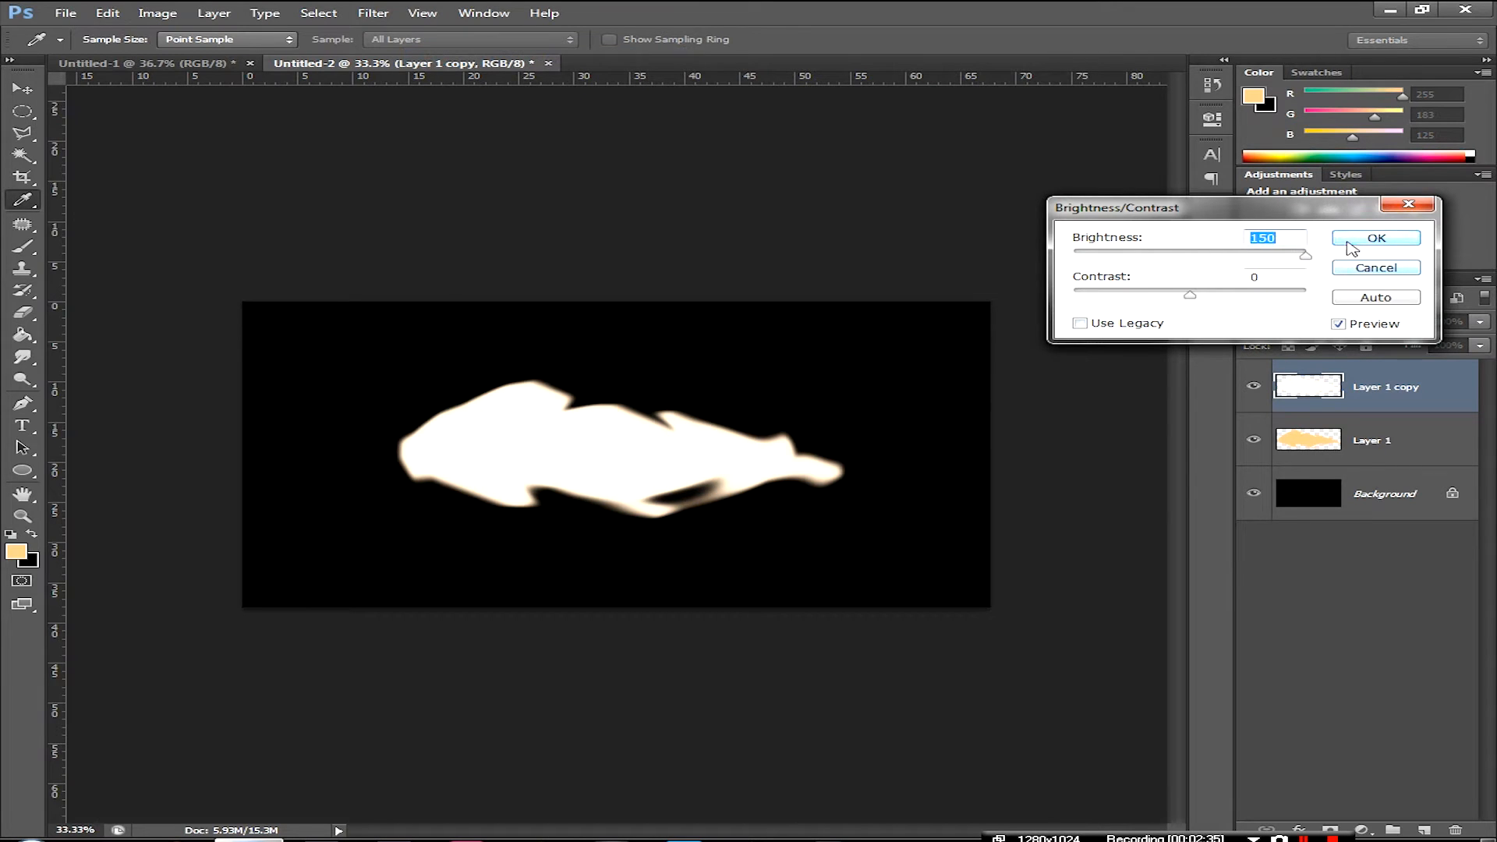
pyautogui.click(1357, 240)
pyautogui.press('b')
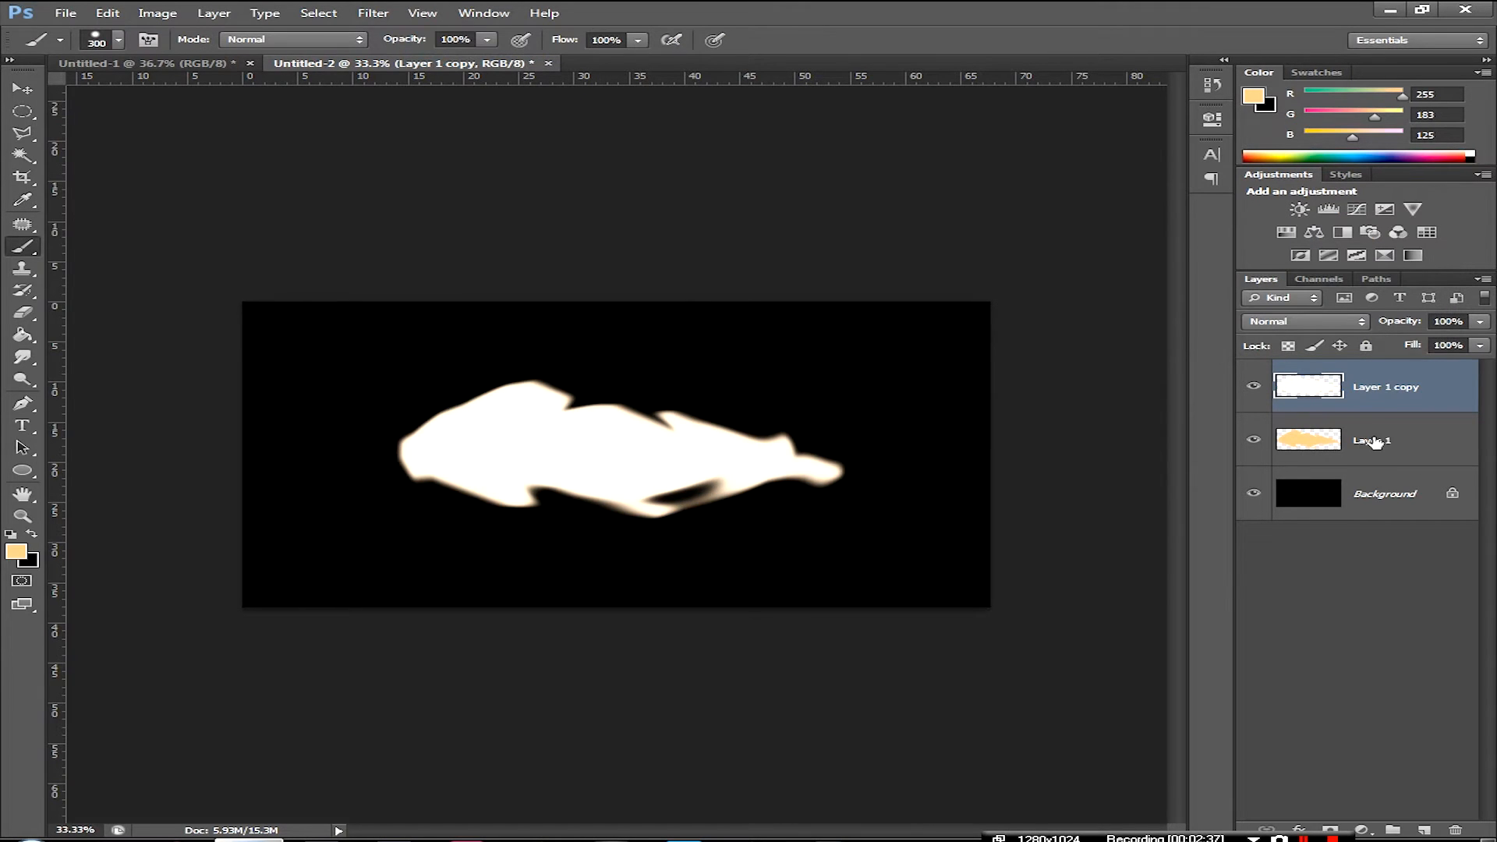
# Free-transform Layer 1 to about 109% in width and height and shift it behind the white shape
pyautogui.click(1374, 442)
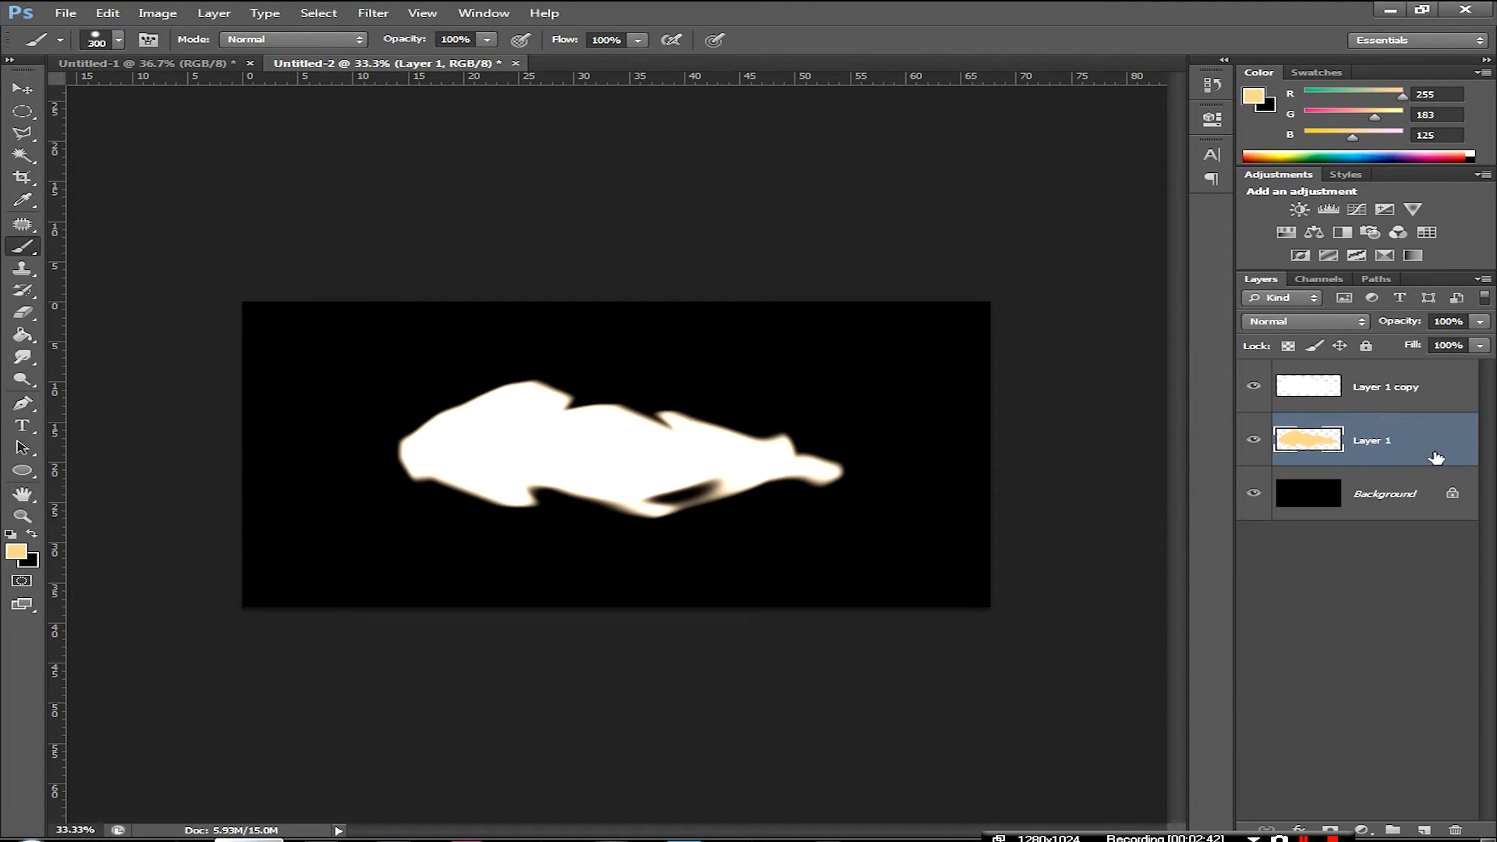
pyautogui.hotkey('ctrl', 't')
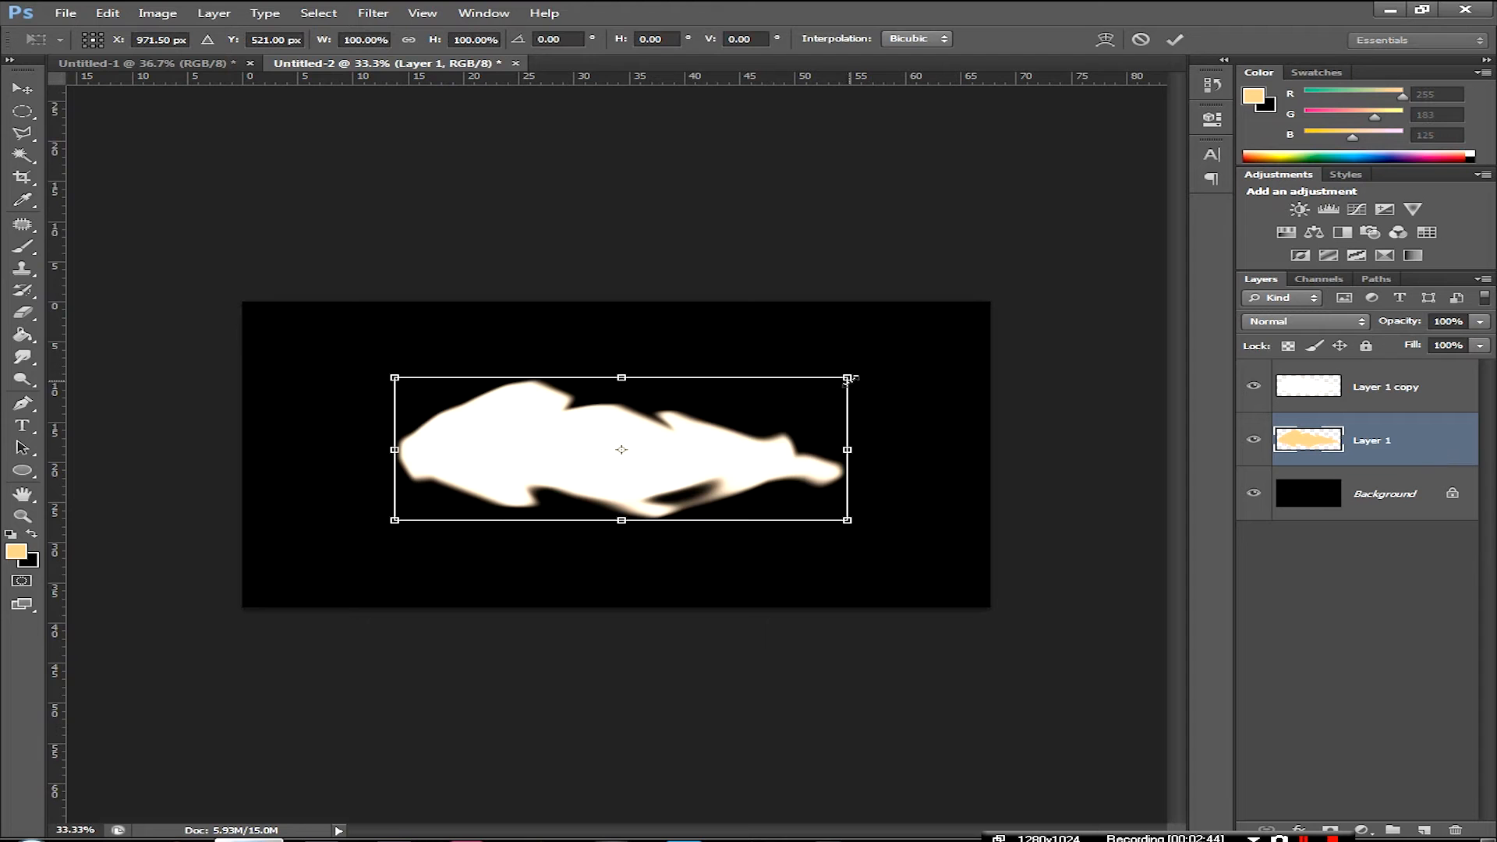
pyautogui.moveTo(848, 377); pyautogui.dragTo(889, 363)
pyautogui.moveTo(845, 414); pyautogui.dragTo(830, 414)
pyautogui.press('Right')
pyautogui.press('Right')
pyautogui.press('Right')
pyautogui.press('Right')
pyautogui.press('Right')
pyautogui.press('Right')
pyautogui.press('Right')
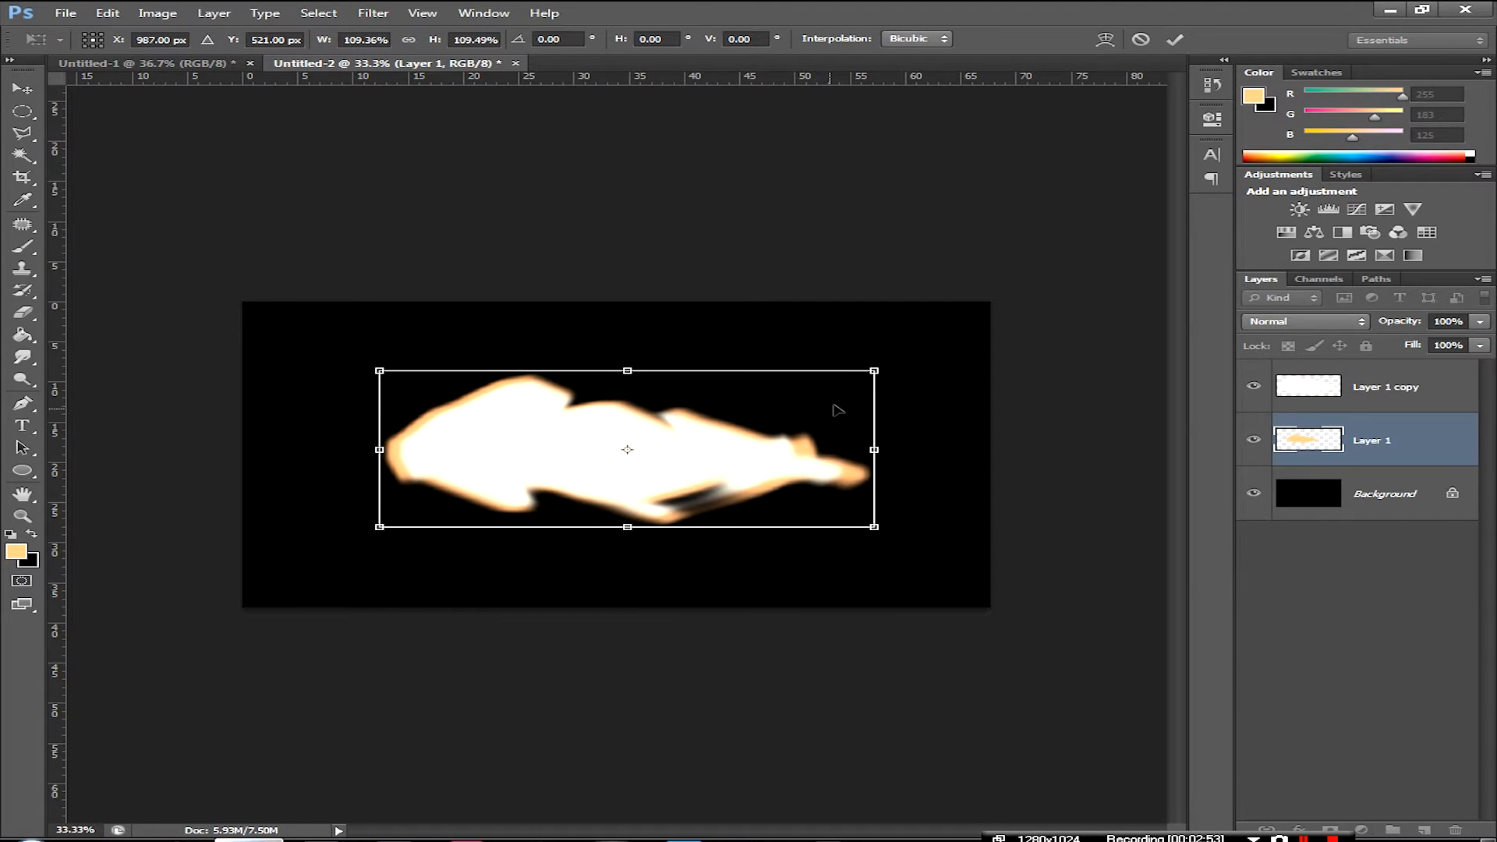
# Stretch Layer 1's height to about 114%, nudge it to about X 978, Y 516.5 px, and commit the transform
pyautogui.moveTo(624, 366); pyautogui.dragTo(625, 358)
pyautogui.press('Up')
pyautogui.press('Up')
pyautogui.press('Up')
pyautogui.press('Up')
pyautogui.press('Up')
pyautogui.press('Up')
pyautogui.press('Up')
pyautogui.press('Up')
pyautogui.press('Up')
pyautogui.press('Left')
pyautogui.press('Left')
pyautogui.press('Left')
pyautogui.press('Left')
pyautogui.press('Left')
pyautogui.press('Left')
pyautogui.press('Left')
pyautogui.press('Left')
pyautogui.press('Left')
pyautogui.press('Left')
pyautogui.press('Left')
pyautogui.press('Left')
pyautogui.press('Left')
pyautogui.press('Left')
pyautogui.press('Left')
pyautogui.press('Down')
pyautogui.press('Down')
pyautogui.press('Down')
pyautogui.press('Down')
pyautogui.press('Down')
pyautogui.press('Down')
pyautogui.press('Right')
pyautogui.press('Right')
pyautogui.press('Right')
pyautogui.press('Right')
pyautogui.press('Right')
pyautogui.press('Right')
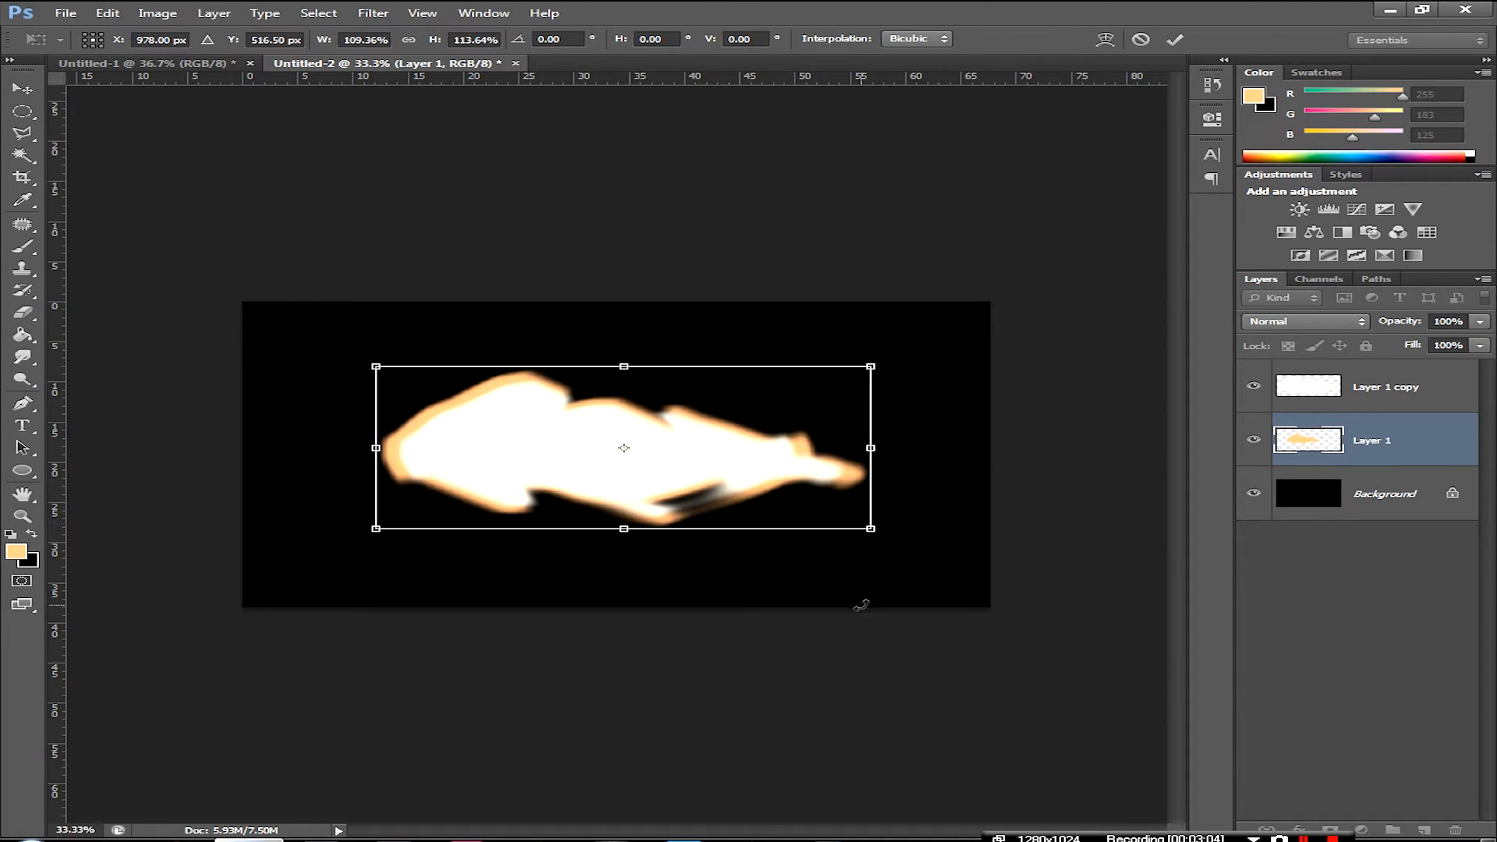
pyautogui.press('b')
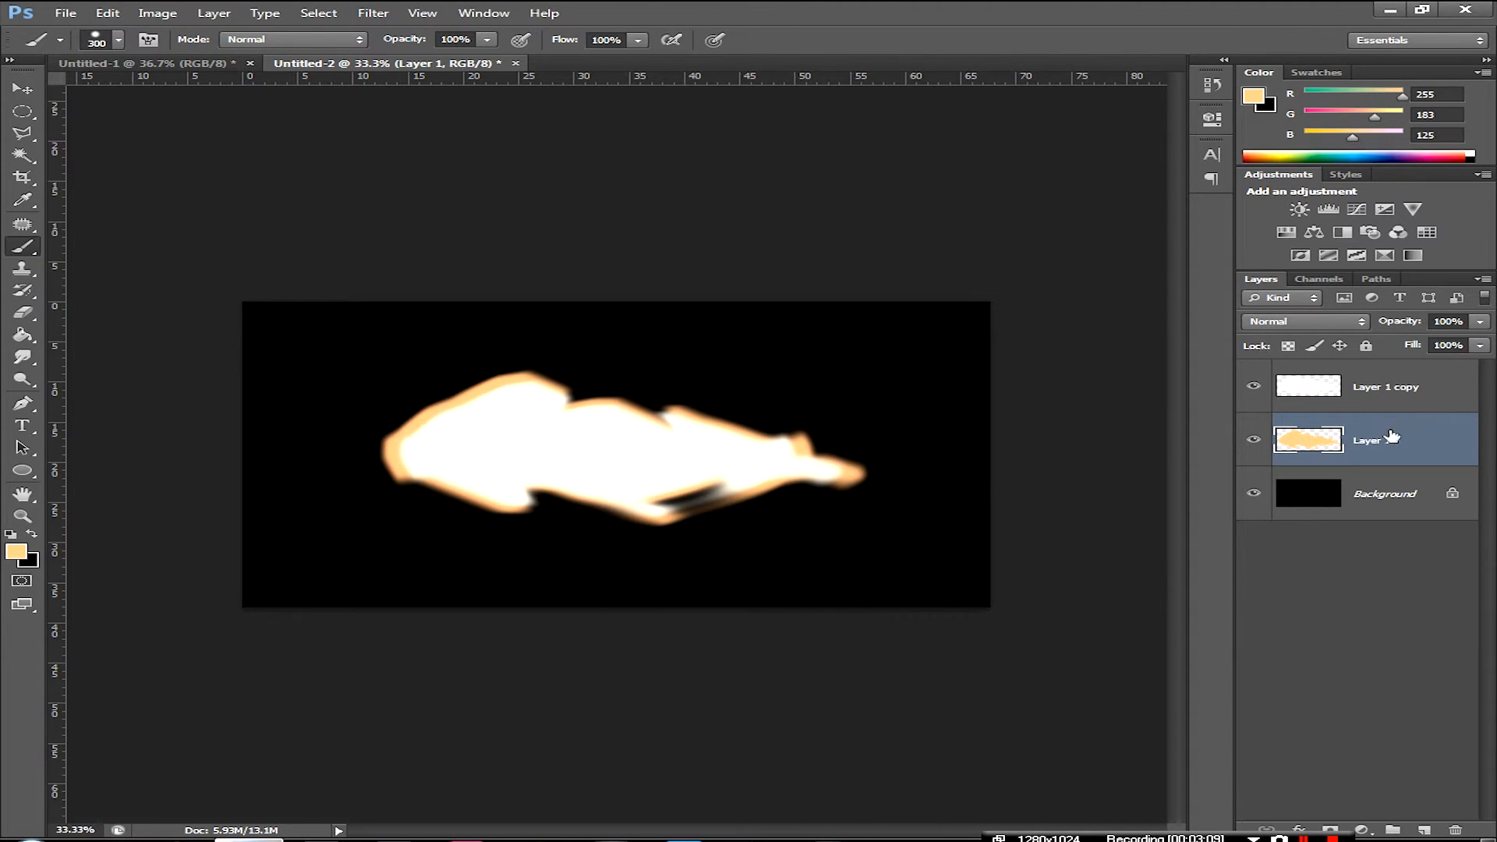
# Apply the Wave distortion to Layer 1 with wavelength 5 to 14, amplitude 20 to 52, and horizontal and vertical scale 4%
pyautogui.click(374, 13)
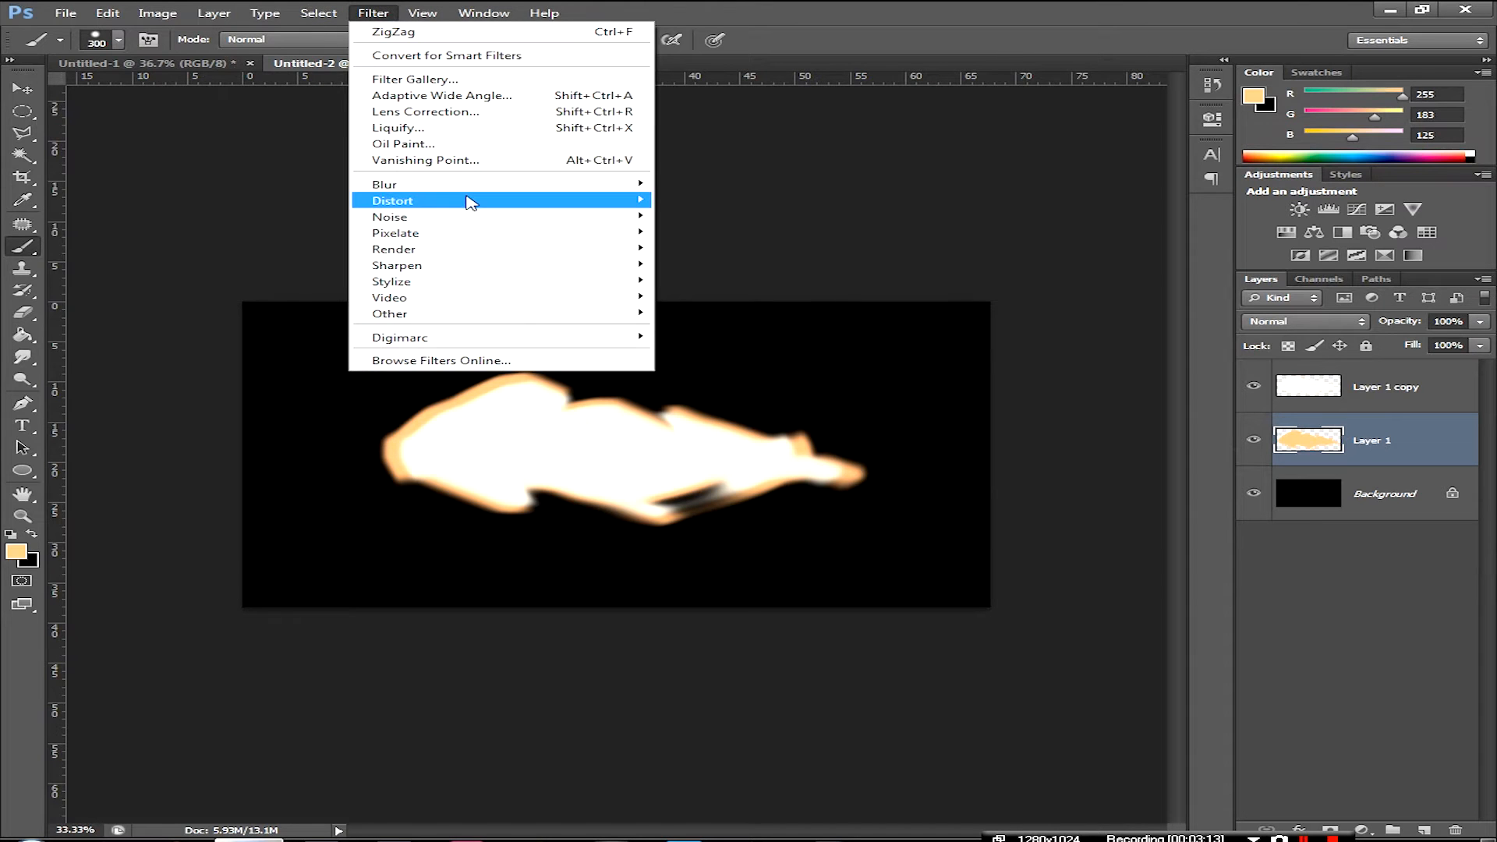
pyautogui.moveTo(471, 201)
pyautogui.click(733, 315)
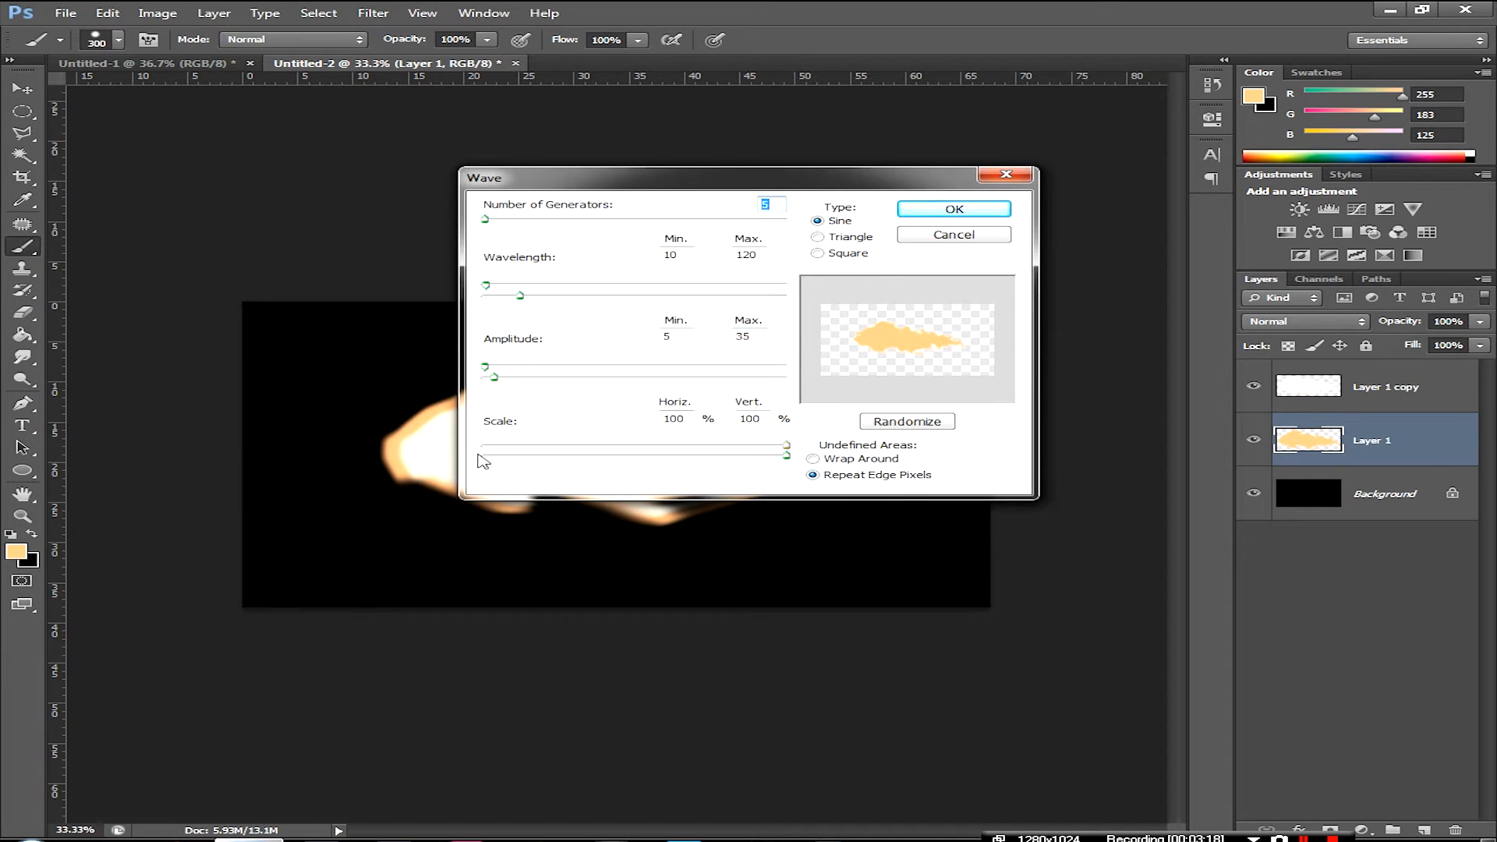
pyautogui.moveTo(520, 294); pyautogui.dragTo(483, 312)
pyautogui.moveTo(787, 450); pyautogui.dragTo(553, 462)
pyautogui.moveTo(779, 460); pyautogui.dragTo(630, 458)
pyautogui.moveTo(486, 369); pyautogui.dragTo(491, 372)
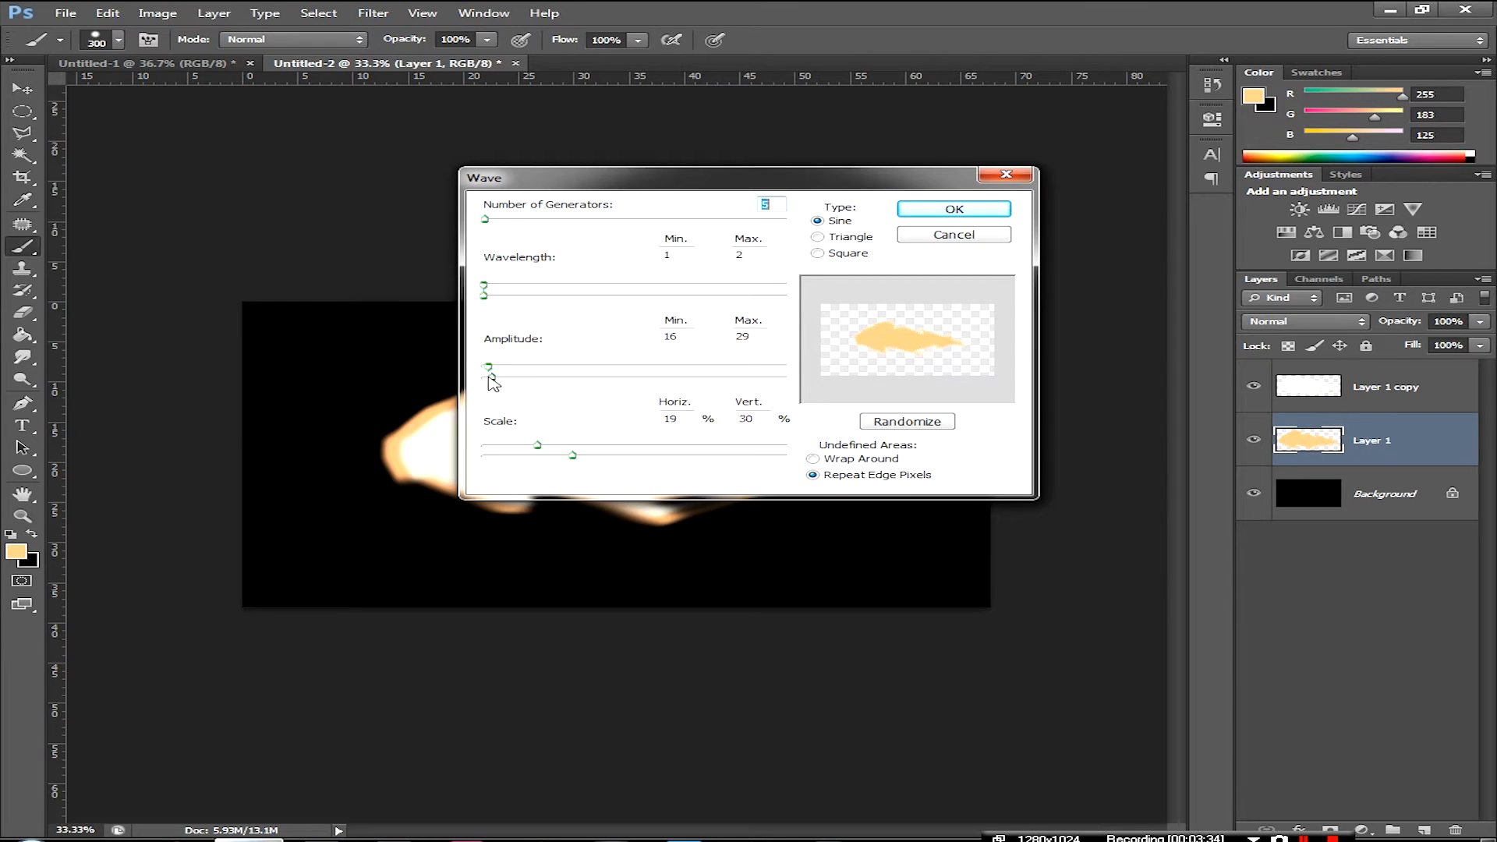
pyautogui.moveTo(538, 445); pyautogui.dragTo(494, 455)
pyautogui.moveTo(484, 286)
pyautogui.mouseDown()
pyautogui.moveTo(563, 287)
pyautogui.moveTo(487, 294)
pyautogui.mouseUp()
pyautogui.moveTo(496, 377); pyautogui.dragTo(522, 376)
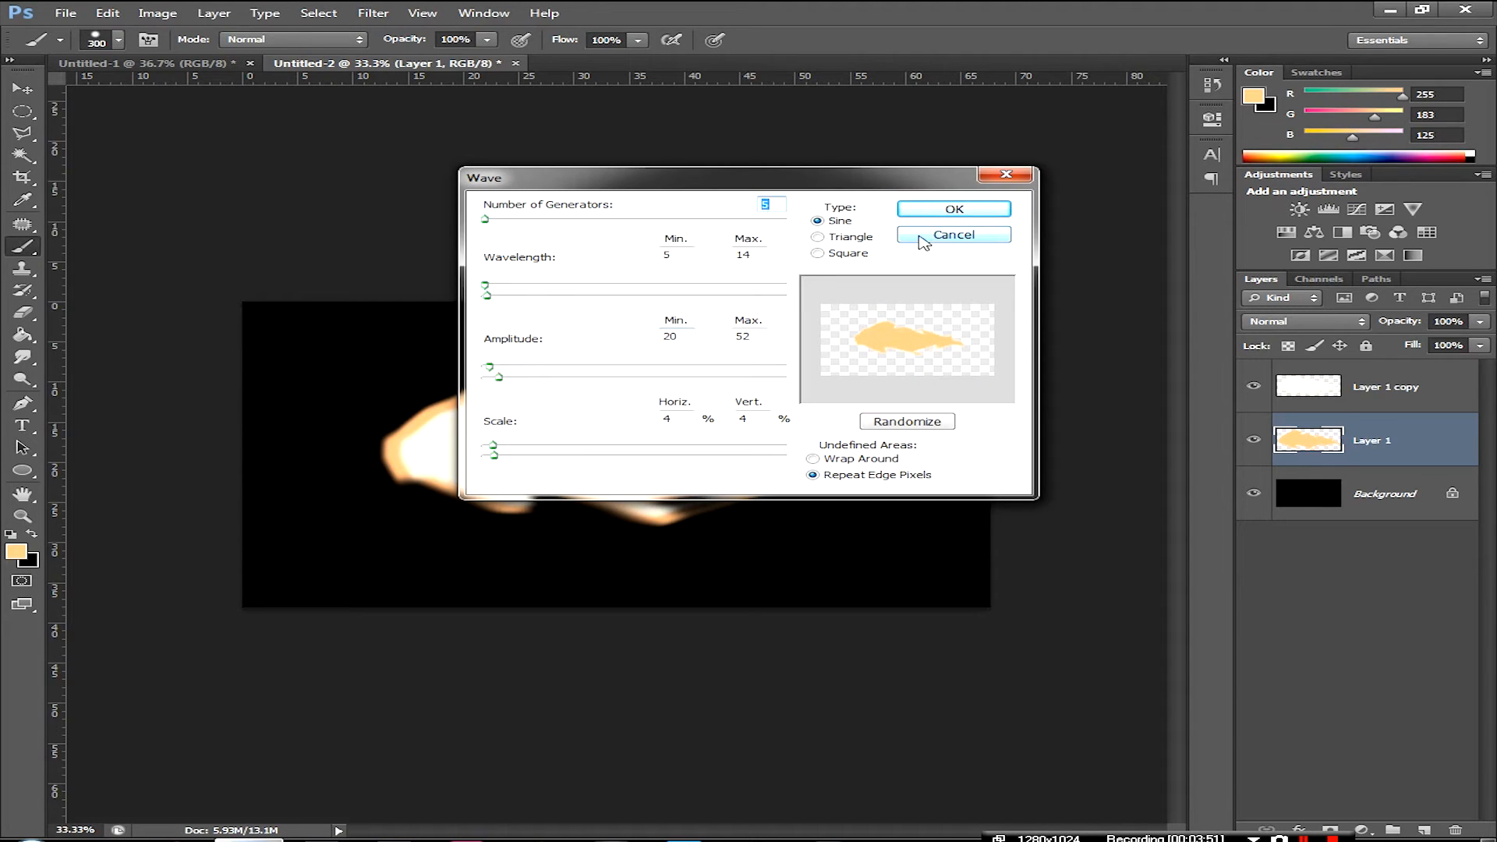
pyautogui.click(948, 209)
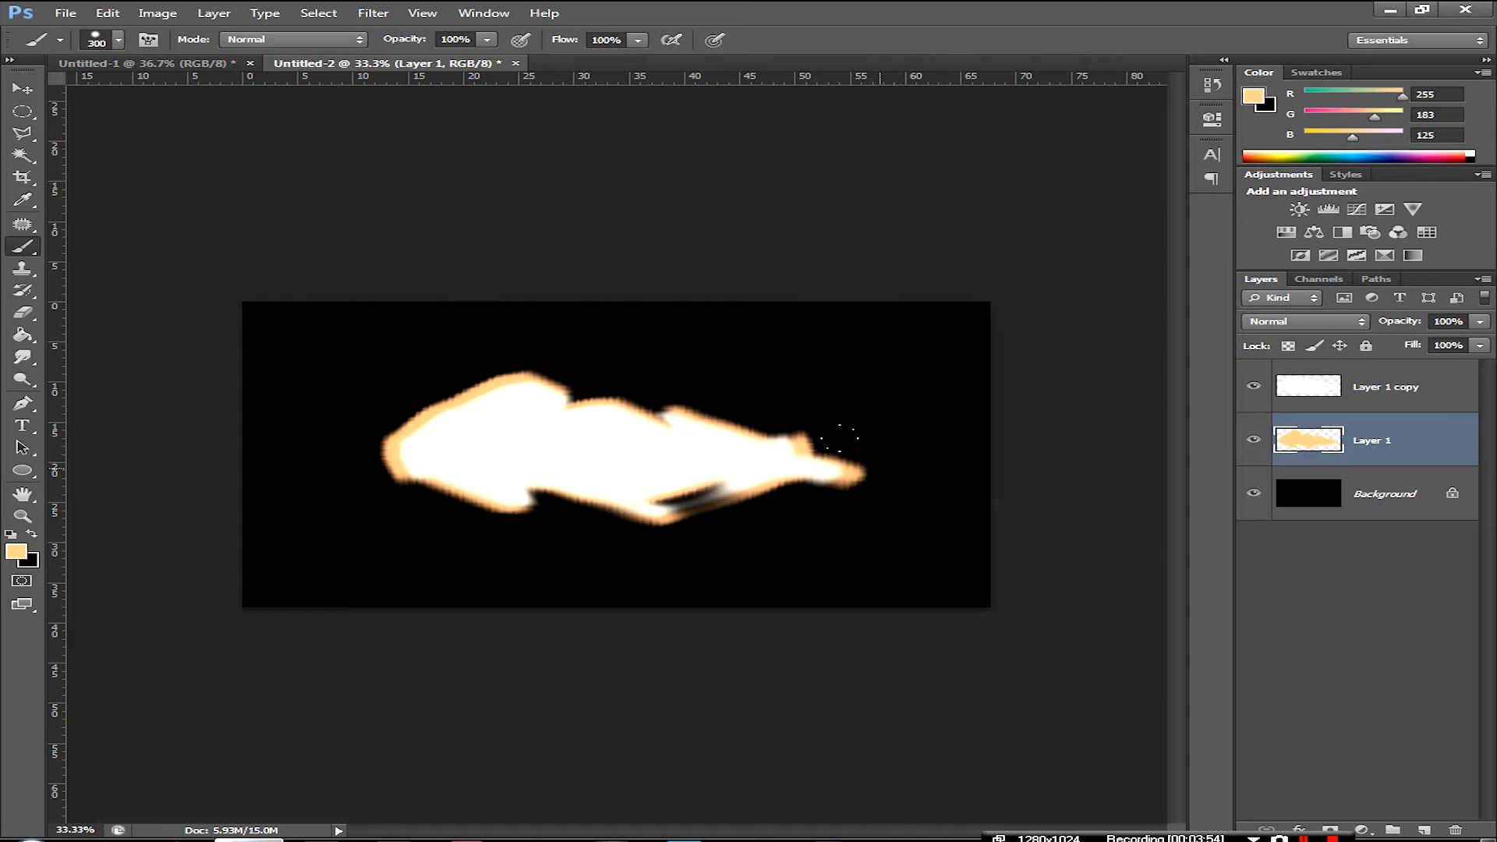
# Scale Layer 1 down to about 97%, recentre it behind the white shape at about X 972, Y 521.5 px, and commit
pyautogui.scroll(4, 461, 434)
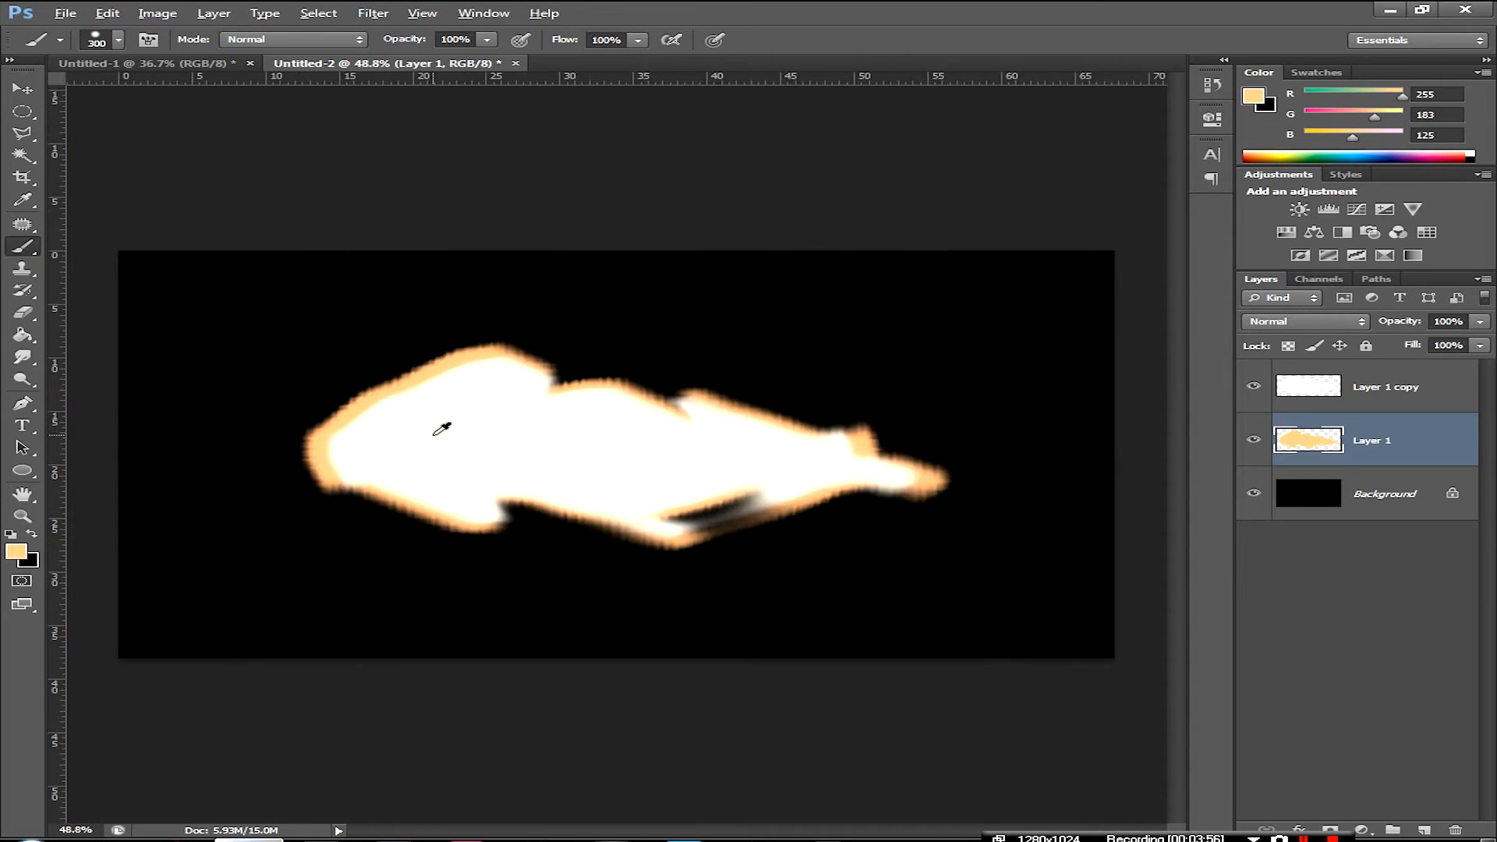
pyautogui.scroll(-3, 551, 338)
pyautogui.scroll(8, 980, 479)
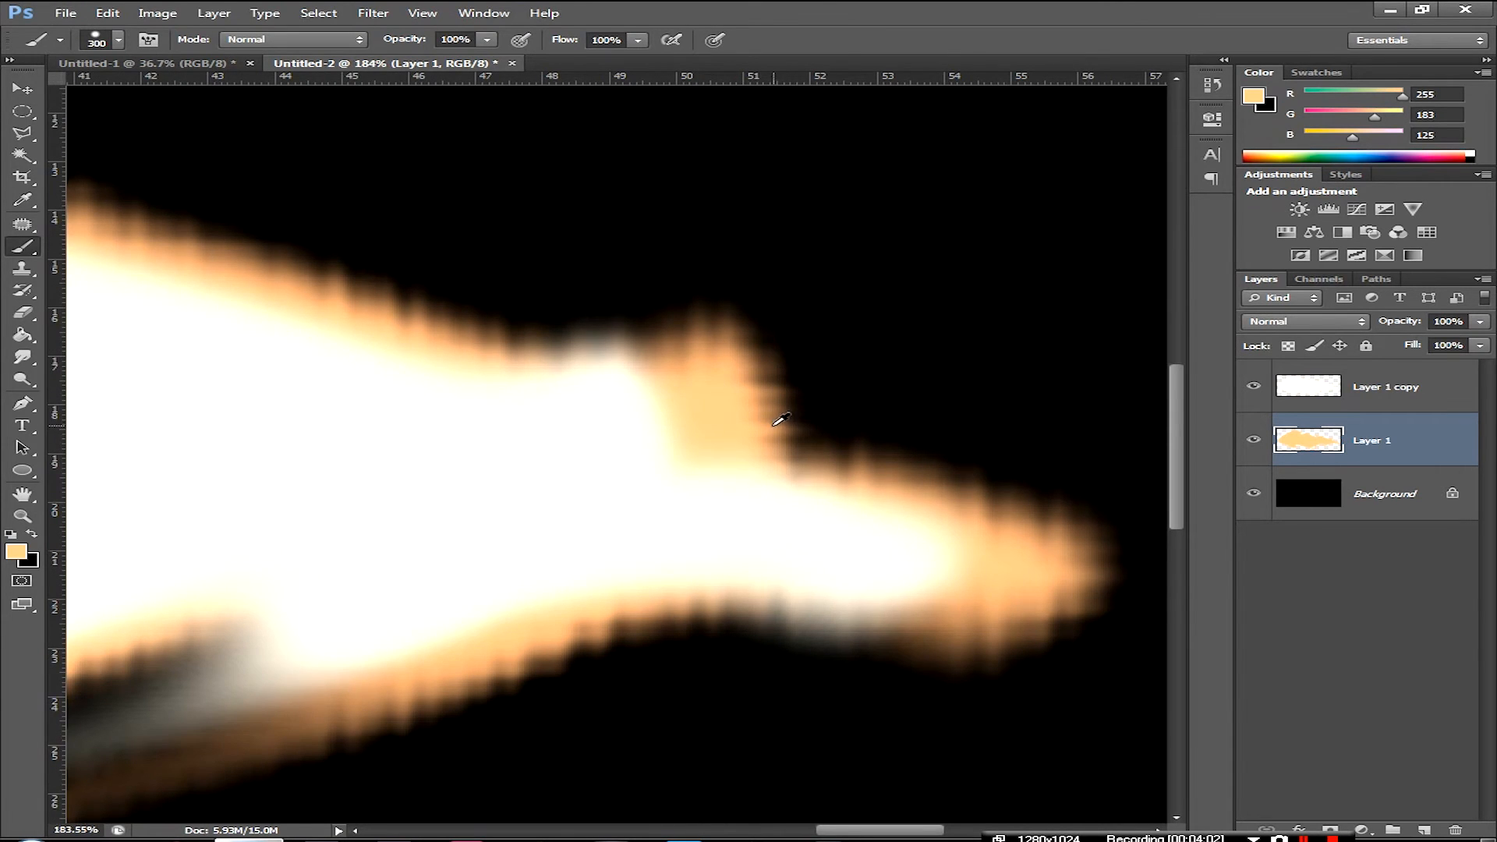
pyautogui.scroll(-8, 779, 418)
pyautogui.scroll(2, 229, 434)
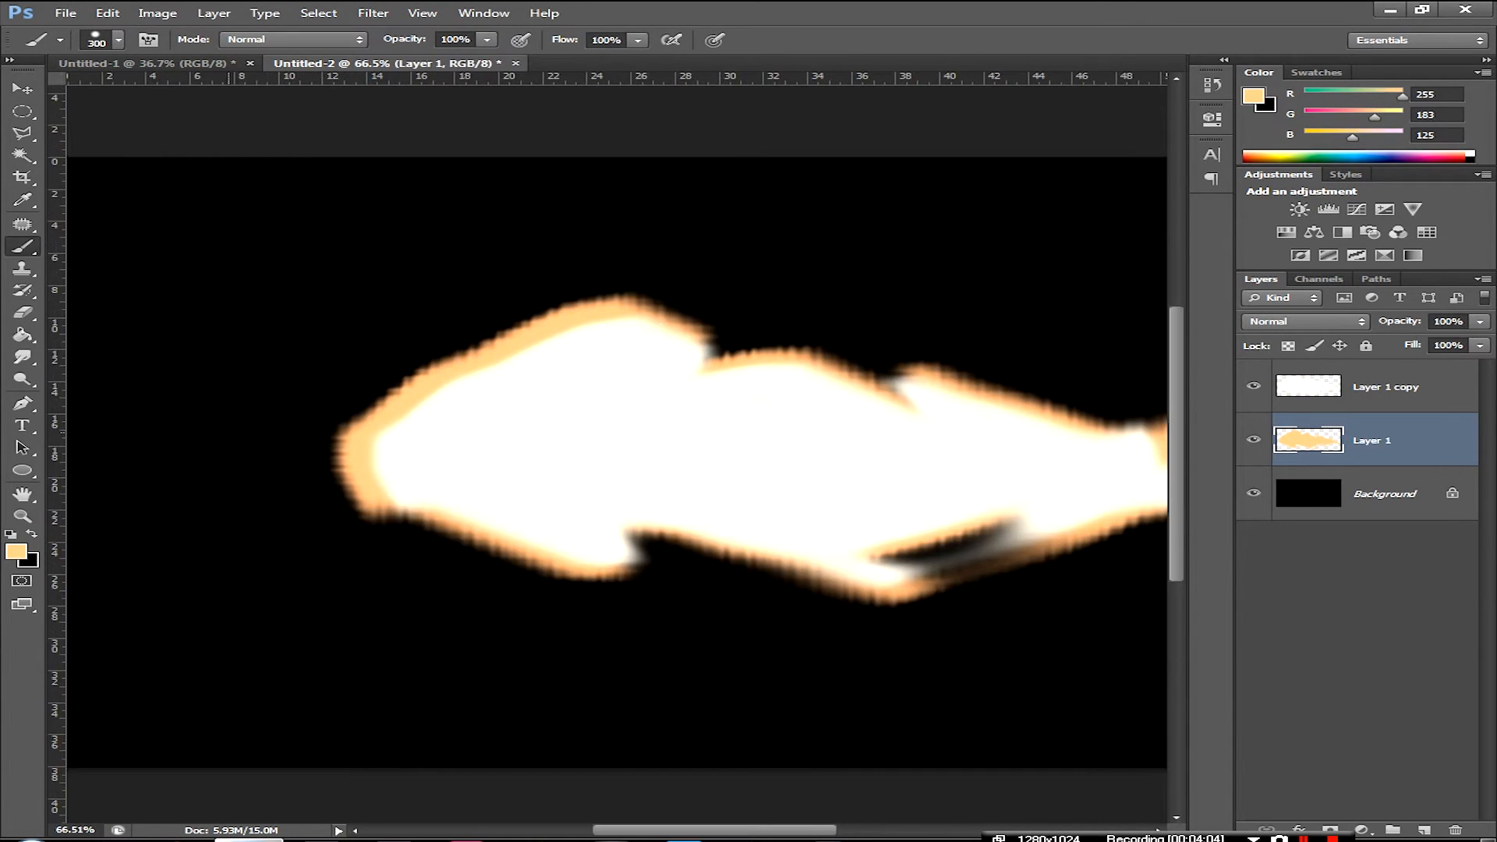
pyautogui.scroll(-3, 848, 512)
pyautogui.hotkey('ctrl', 't')
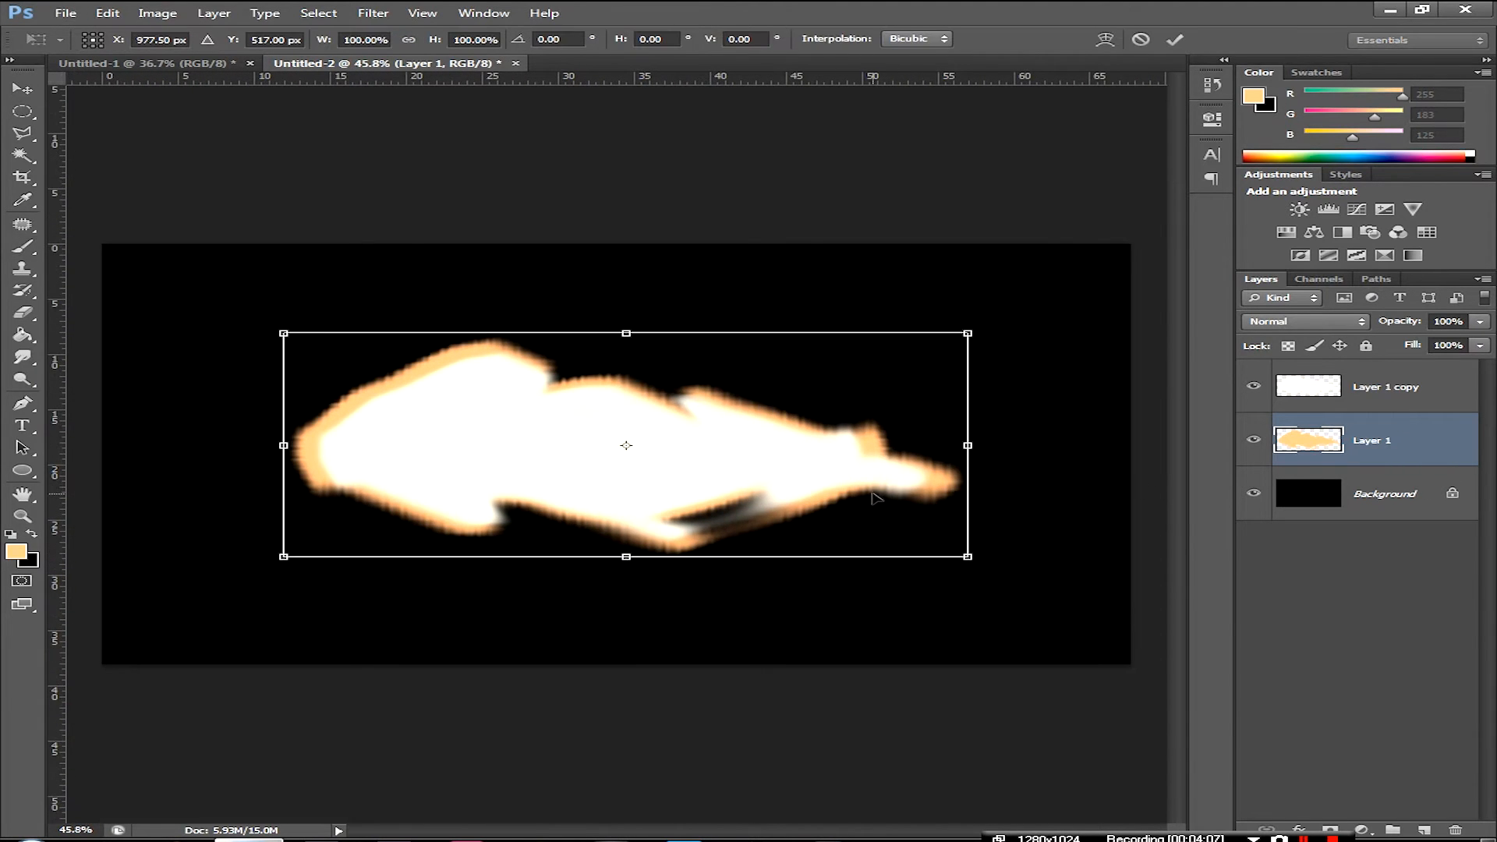
pyautogui.moveTo(969, 333); pyautogui.dragTo(948, 340)
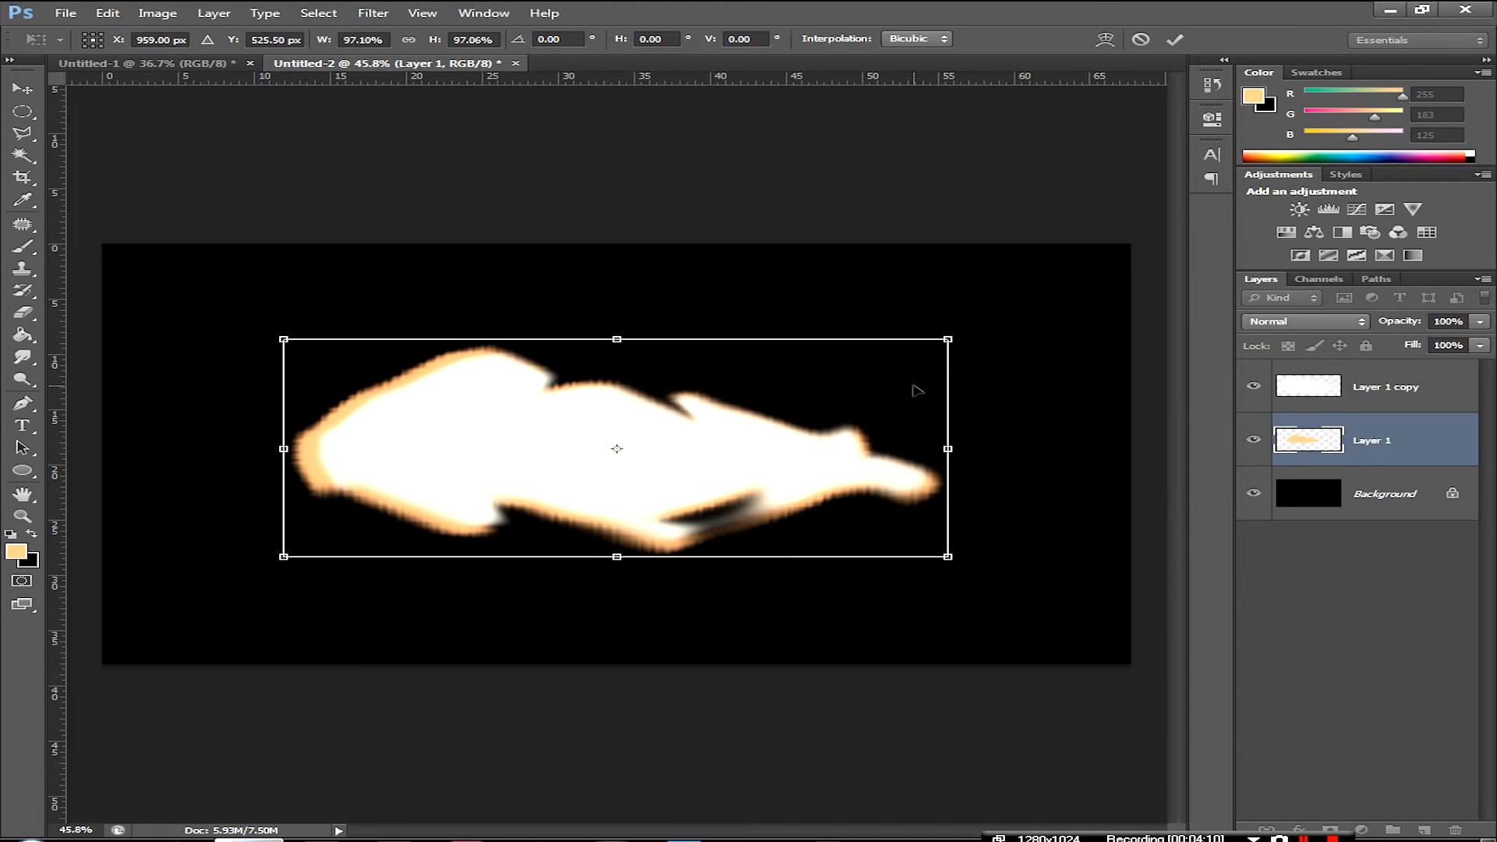
pyautogui.moveTo(895, 396); pyautogui.dragTo(896, 401)
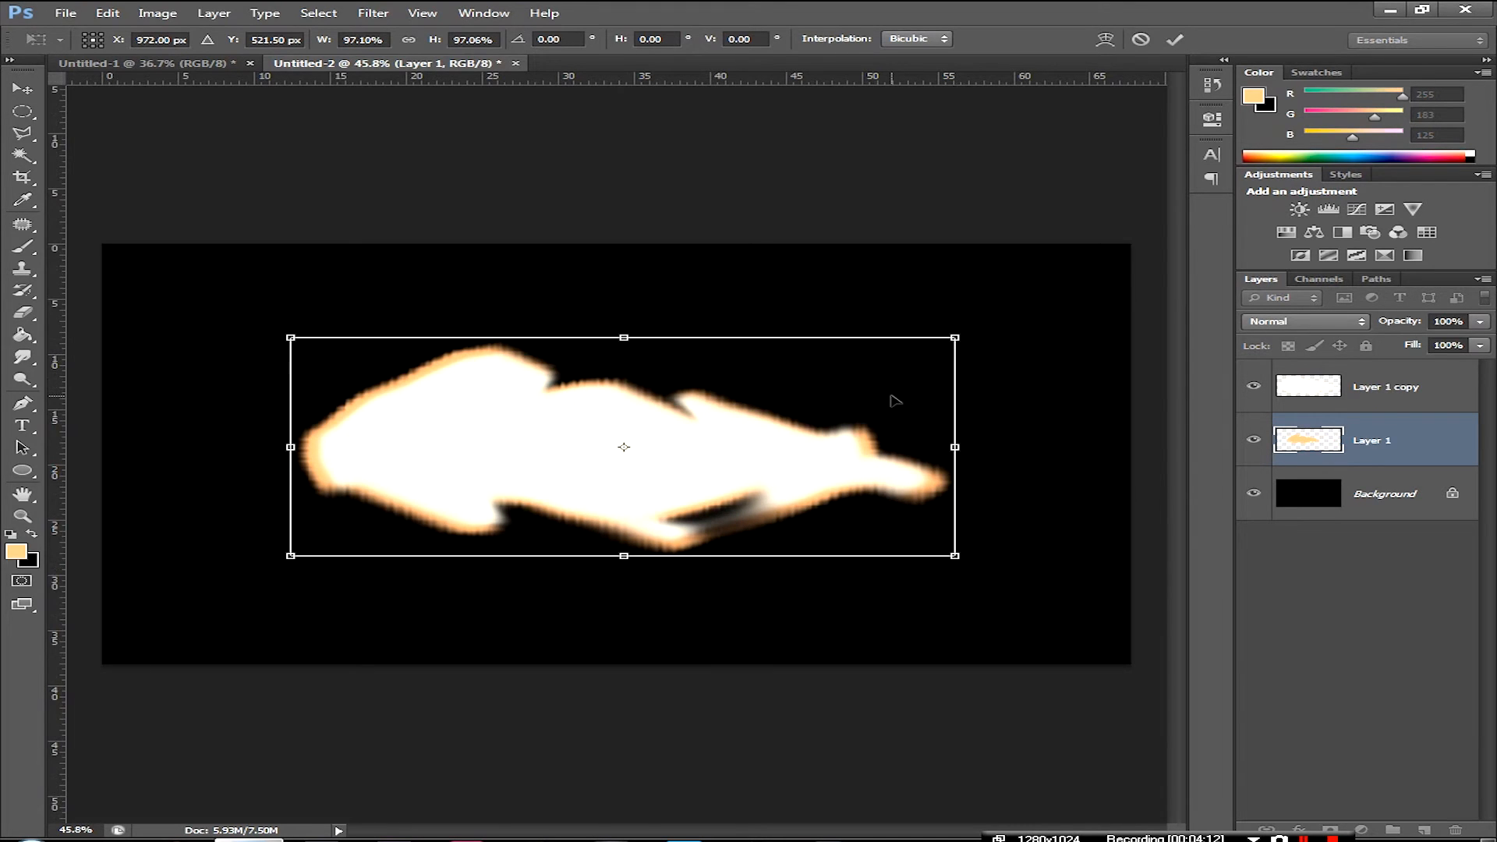
pyautogui.press('Return')
pyautogui.press('b')
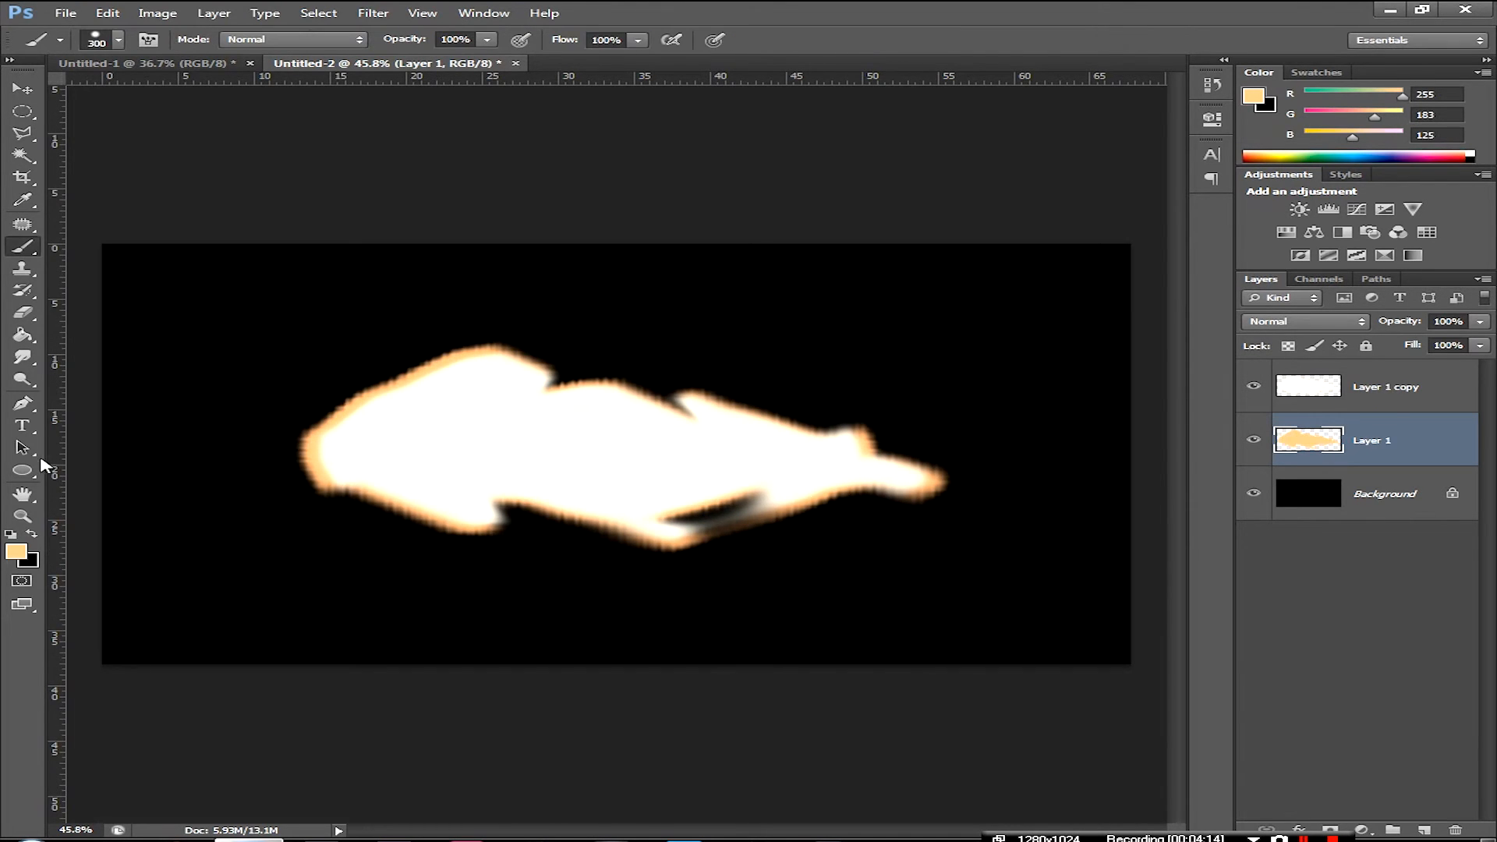
# Use the Smudge tool on Layer 1 to pull the orange rim outward around the shape's left end and lower-left edge
pyautogui.click(23, 358)
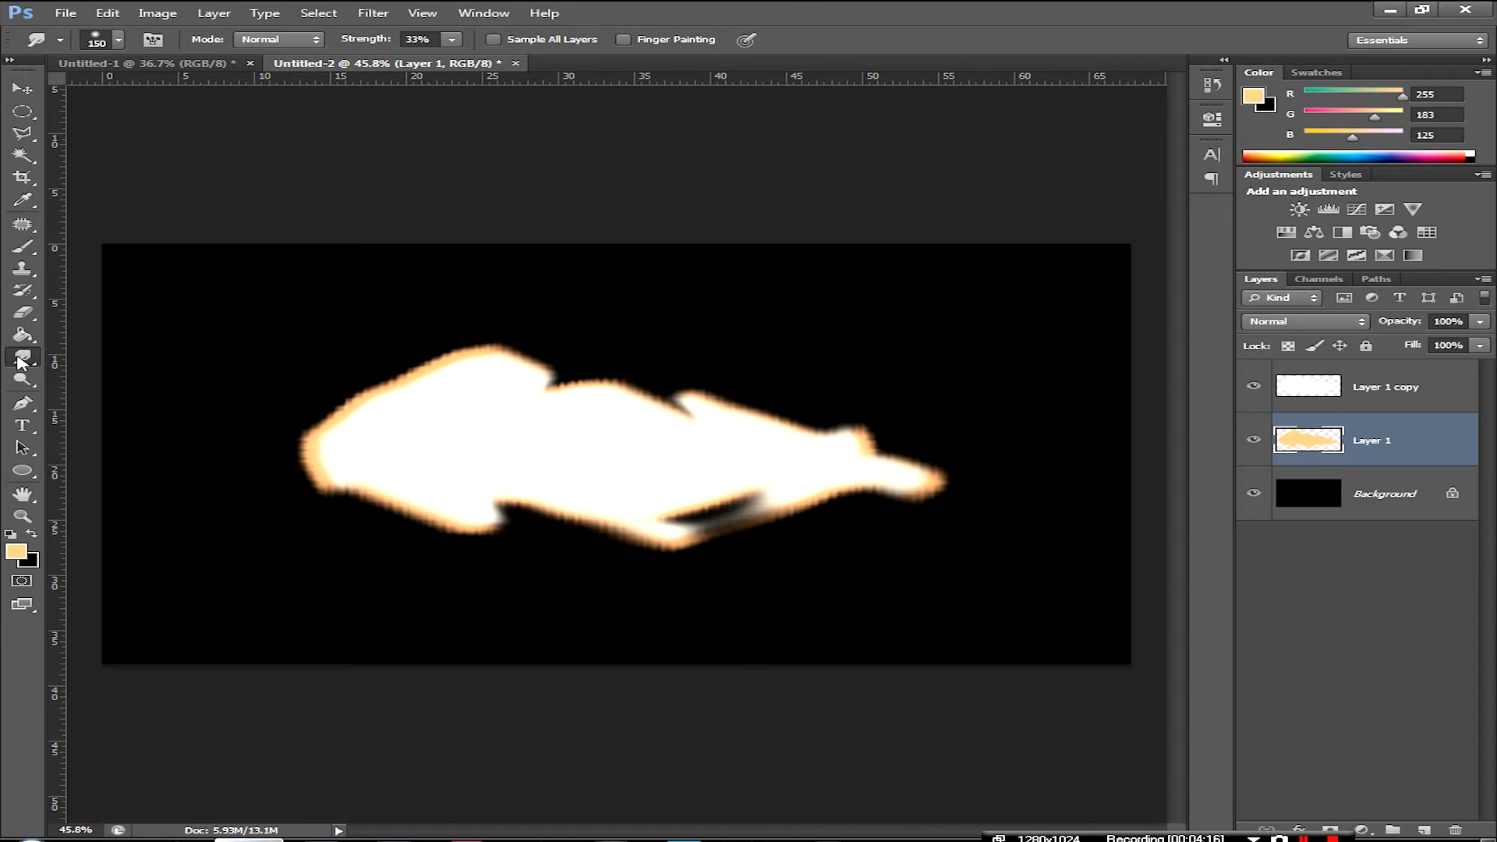
pyautogui.click(23, 359)
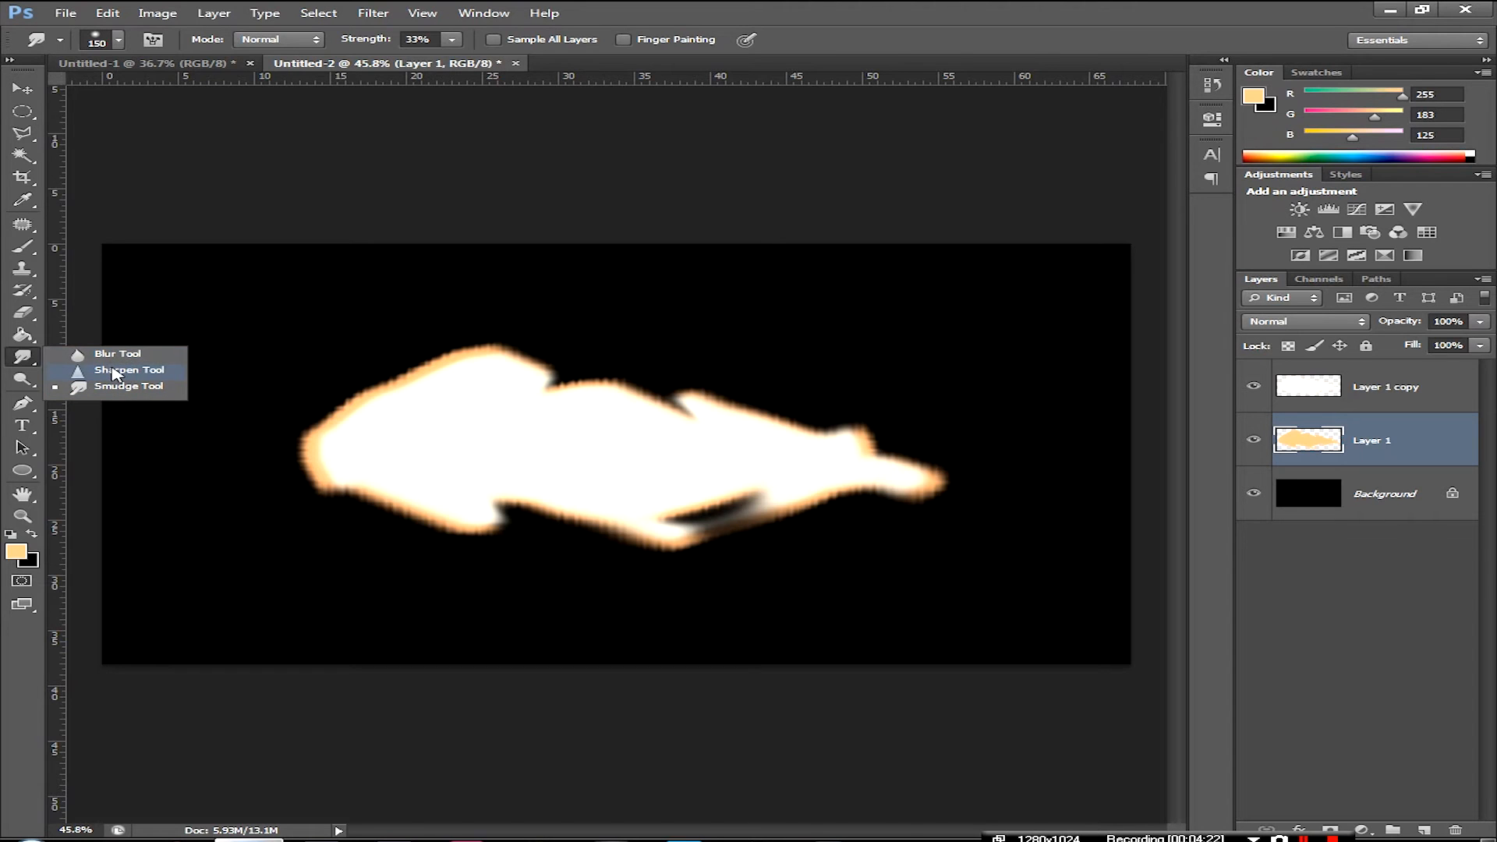
pyautogui.click(96, 388)
pyautogui.scroll(5, 312, 468)
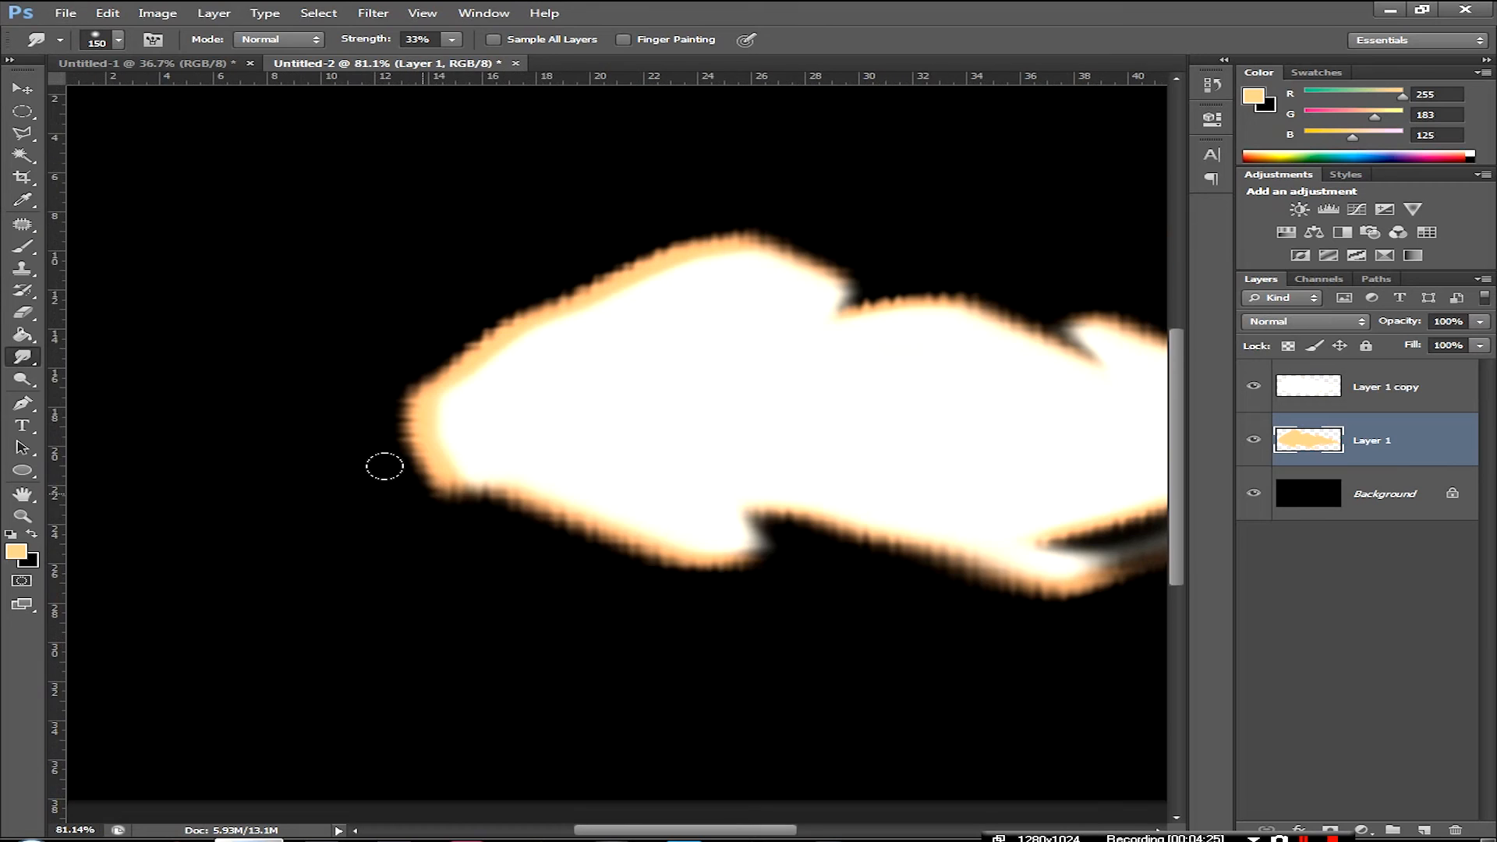
pyautogui.moveTo(367, 475)
pyautogui.mouseDown()
pyautogui.moveTo(424, 512)
pyautogui.moveTo(425, 582)
pyautogui.moveTo(552, 535)
pyautogui.moveTo(769, 622)
pyautogui.mouseUp()
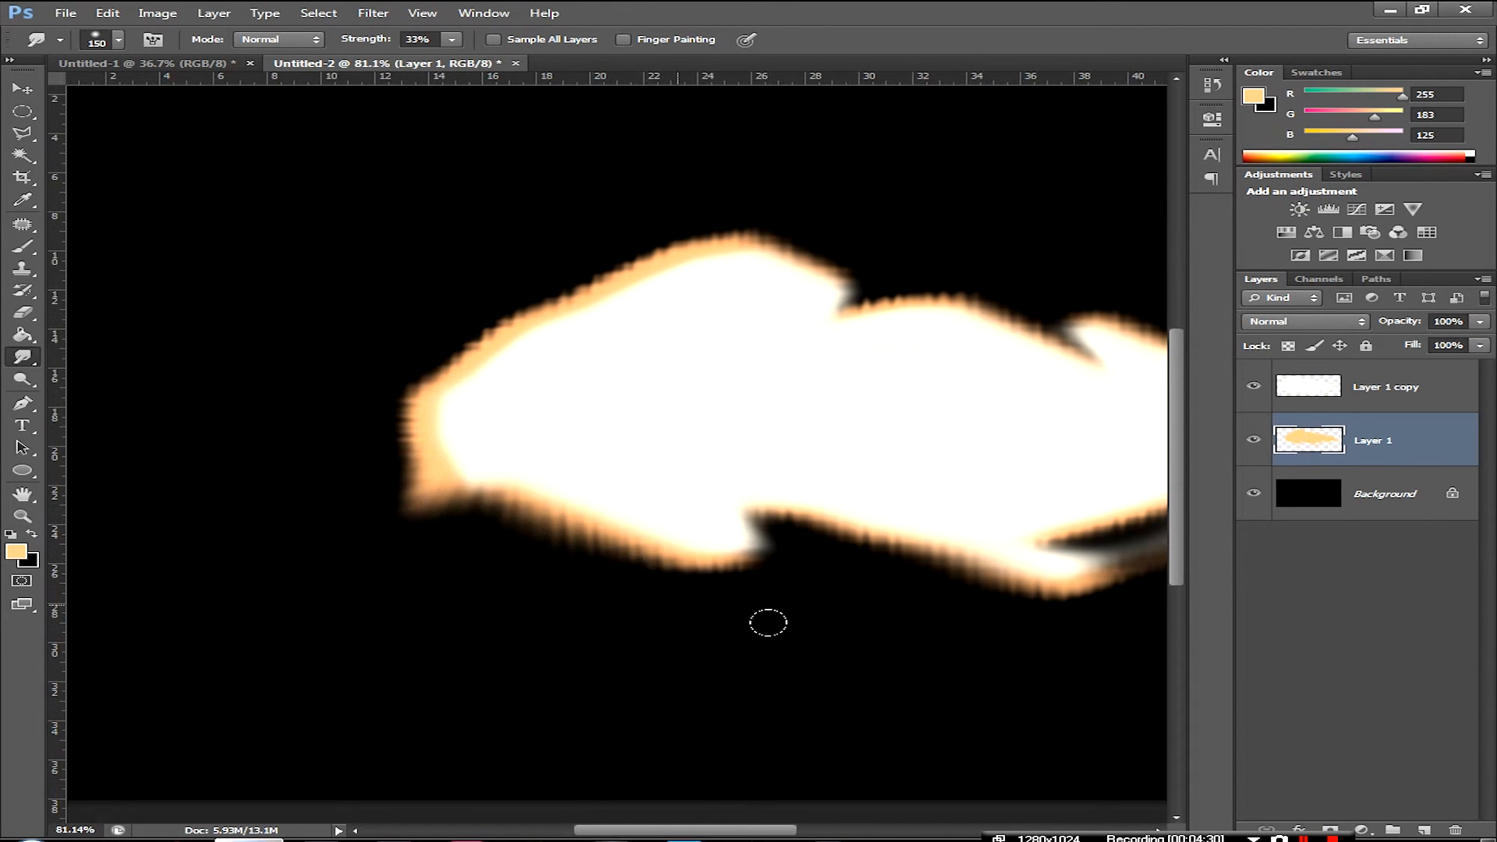
pyautogui.moveTo(413, 398); pyautogui.dragTo(321, 421)
pyautogui.moveTo(413, 452); pyautogui.dragTo(374, 437)
pyautogui.moveTo(398, 315)
pyautogui.mouseDown()
pyautogui.moveTo(318, 250)
pyautogui.moveTo(461, 251)
pyautogui.moveTo(401, 248)
pyautogui.moveTo(370, 293)
pyautogui.mouseUp()
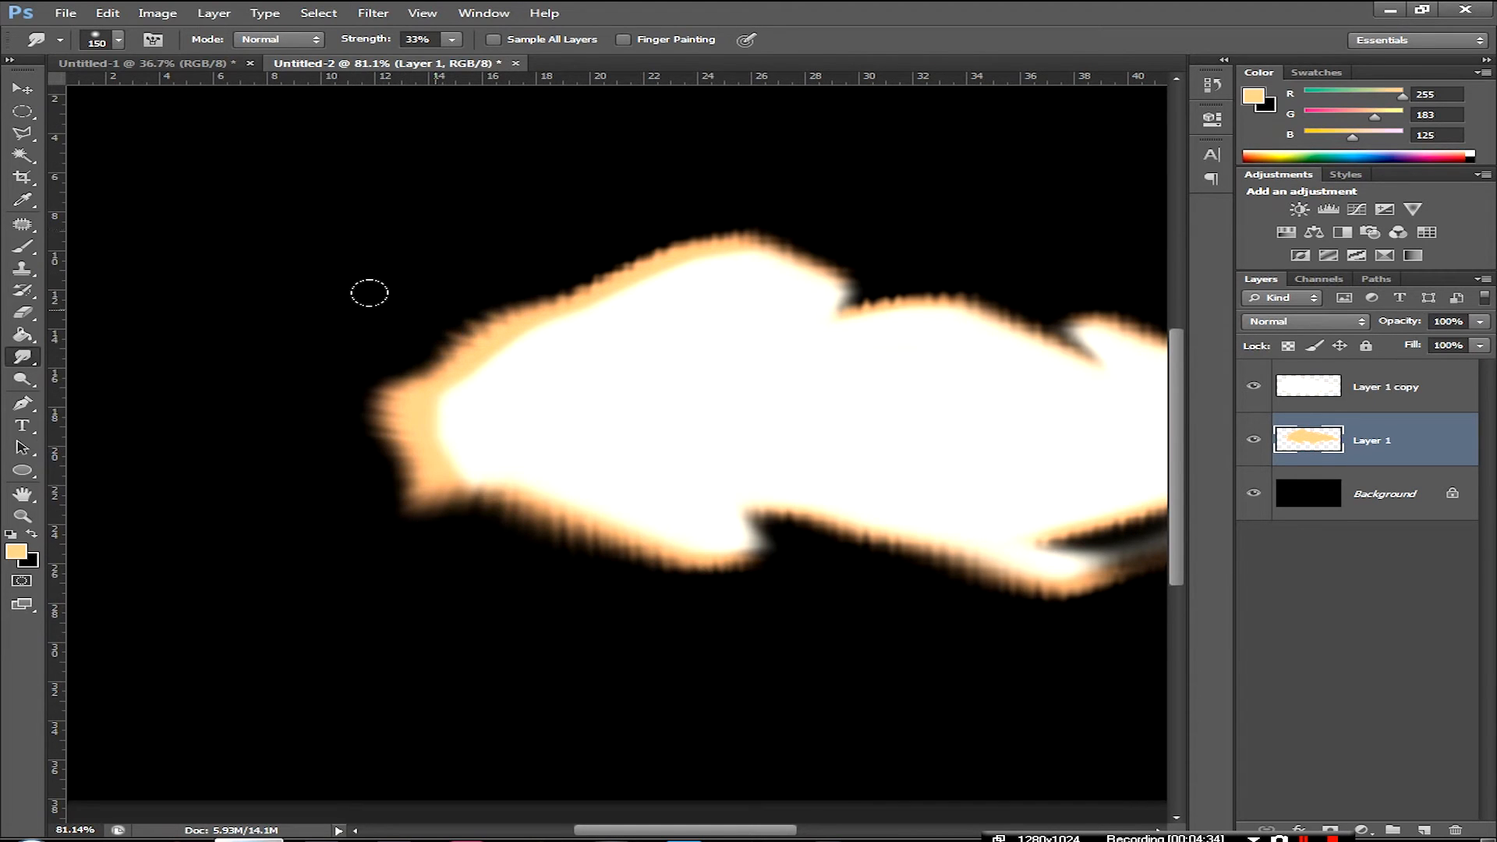
pyautogui.moveTo(422, 437); pyautogui.dragTo(350, 421)
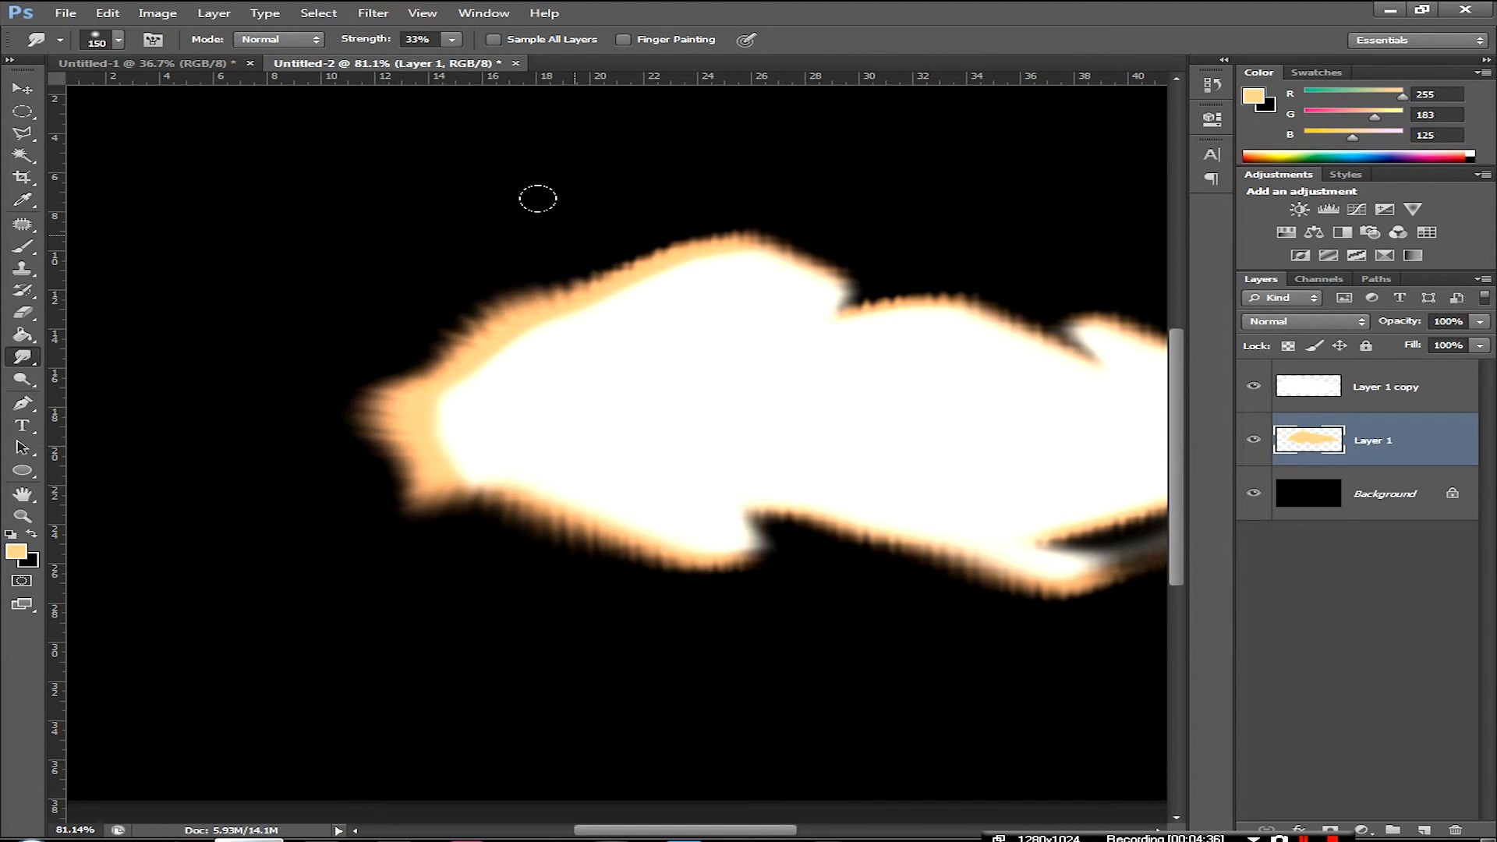
# Smudge the orange rim along the shape's upper edge into flame-like tips trailing right
pyautogui.scroll(-3, 866, 321)
pyautogui.scroll(1, 548, 315)
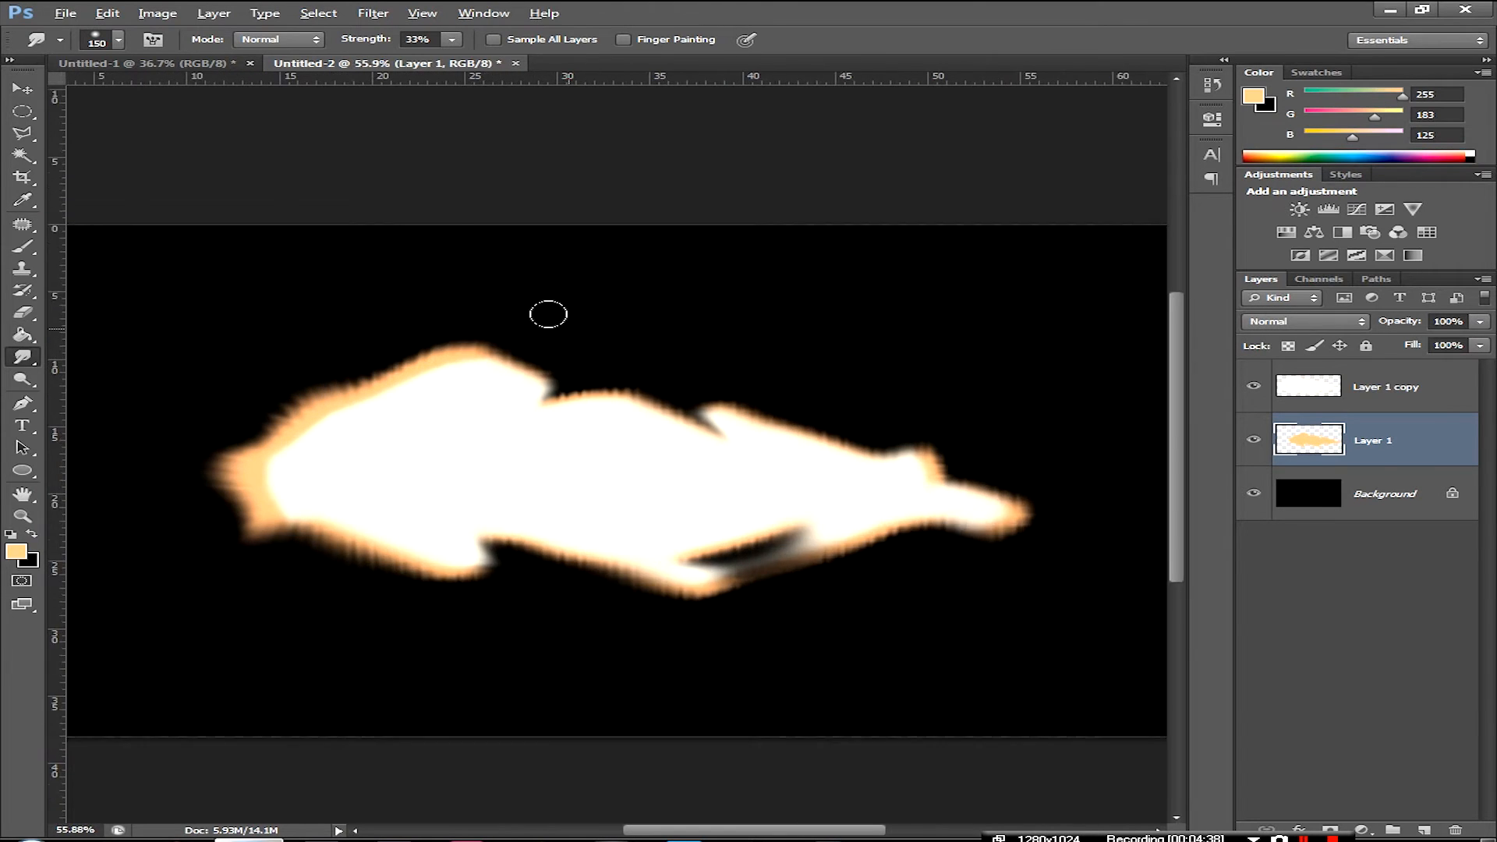
pyautogui.scroll(2, 549, 315)
pyautogui.moveTo(434, 317)
pyautogui.mouseDown()
pyautogui.moveTo(675, 307)
pyautogui.moveTo(629, 354)
pyautogui.moveTo(648, 372)
pyautogui.moveTo(629, 380)
pyautogui.moveTo(676, 360)
pyautogui.mouseUp()
pyautogui.moveTo(779, 375)
pyautogui.mouseDown()
pyautogui.moveTo(892, 347)
pyautogui.moveTo(866, 433)
pyautogui.mouseUp()
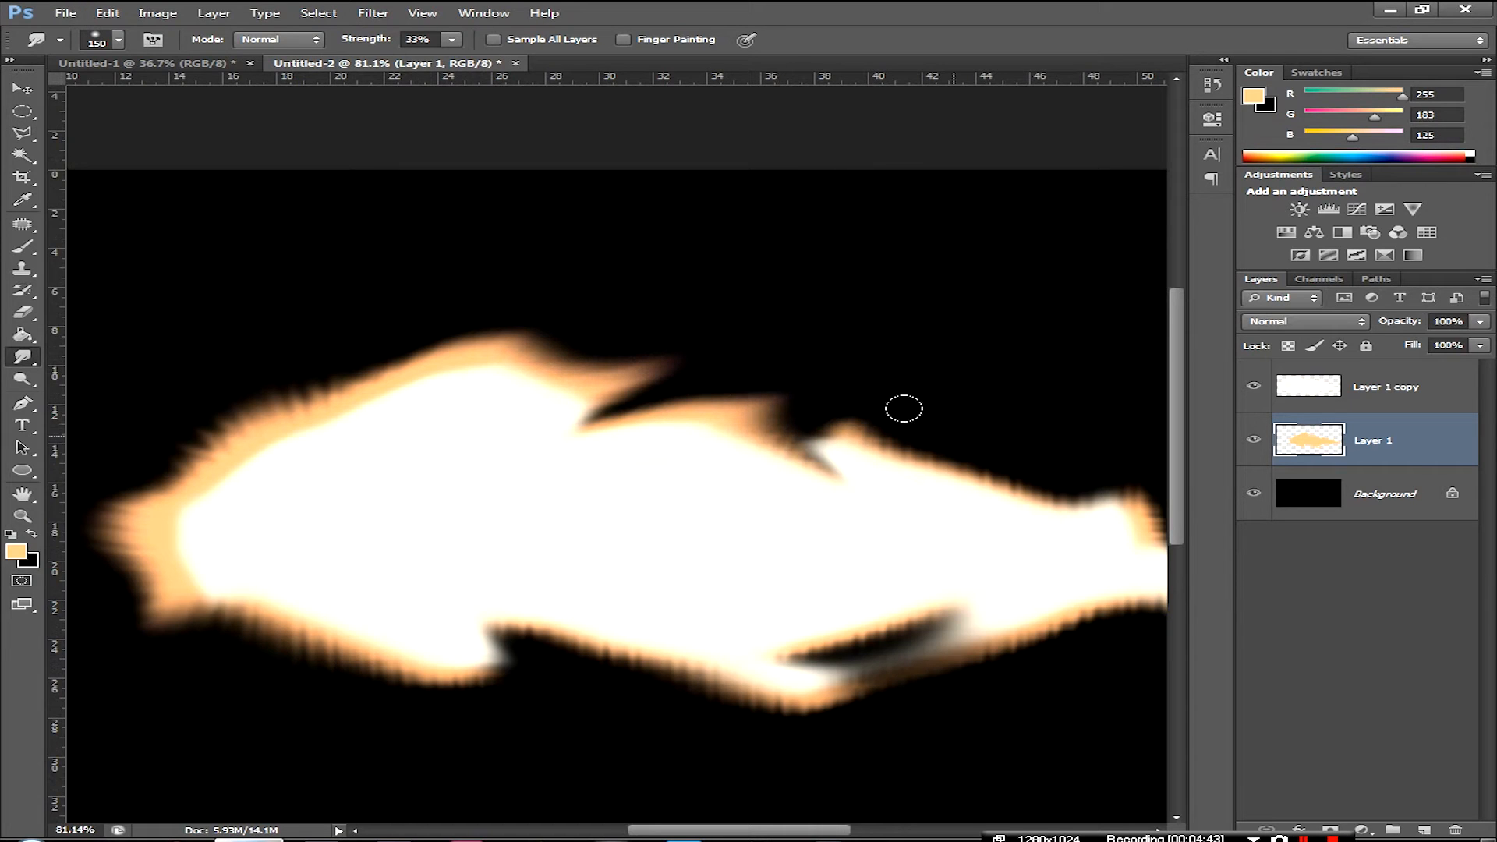
# Smudge Layer 1's right tail and lower edge outward into pointed, tapering orange streaks
pyautogui.scroll(-2, 881, 456)
pyautogui.scroll(1, 683, 351)
pyautogui.moveTo(682, 351)
pyautogui.mouseDown()
pyautogui.moveTo(747, 329)
pyautogui.moveTo(842, 348)
pyautogui.moveTo(737, 368)
pyautogui.moveTo(865, 360)
pyautogui.moveTo(831, 392)
pyautogui.moveTo(935, 397)
pyautogui.moveTo(884, 419)
pyautogui.moveTo(841, 411)
pyautogui.moveTo(948, 433)
pyautogui.moveTo(931, 457)
pyautogui.moveTo(980, 491)
pyautogui.mouseUp()
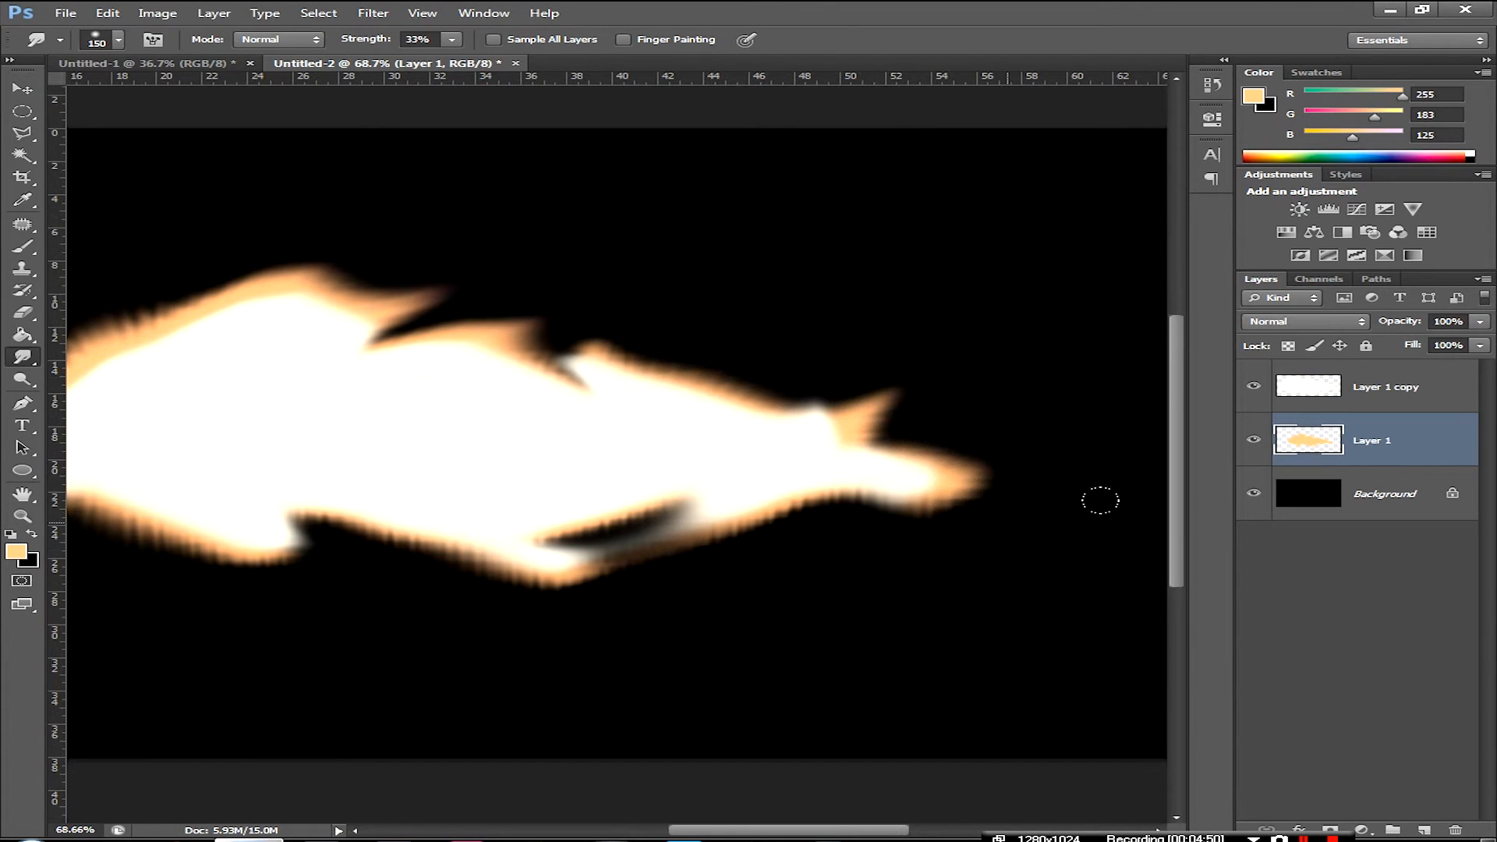
pyautogui.moveTo(887, 503)
pyautogui.mouseDown()
pyautogui.moveTo(1043, 582)
pyautogui.moveTo(1146, 471)
pyautogui.moveTo(897, 452)
pyautogui.moveTo(787, 511)
pyautogui.moveTo(577, 574)
pyautogui.moveTo(809, 528)
pyautogui.mouseUp()
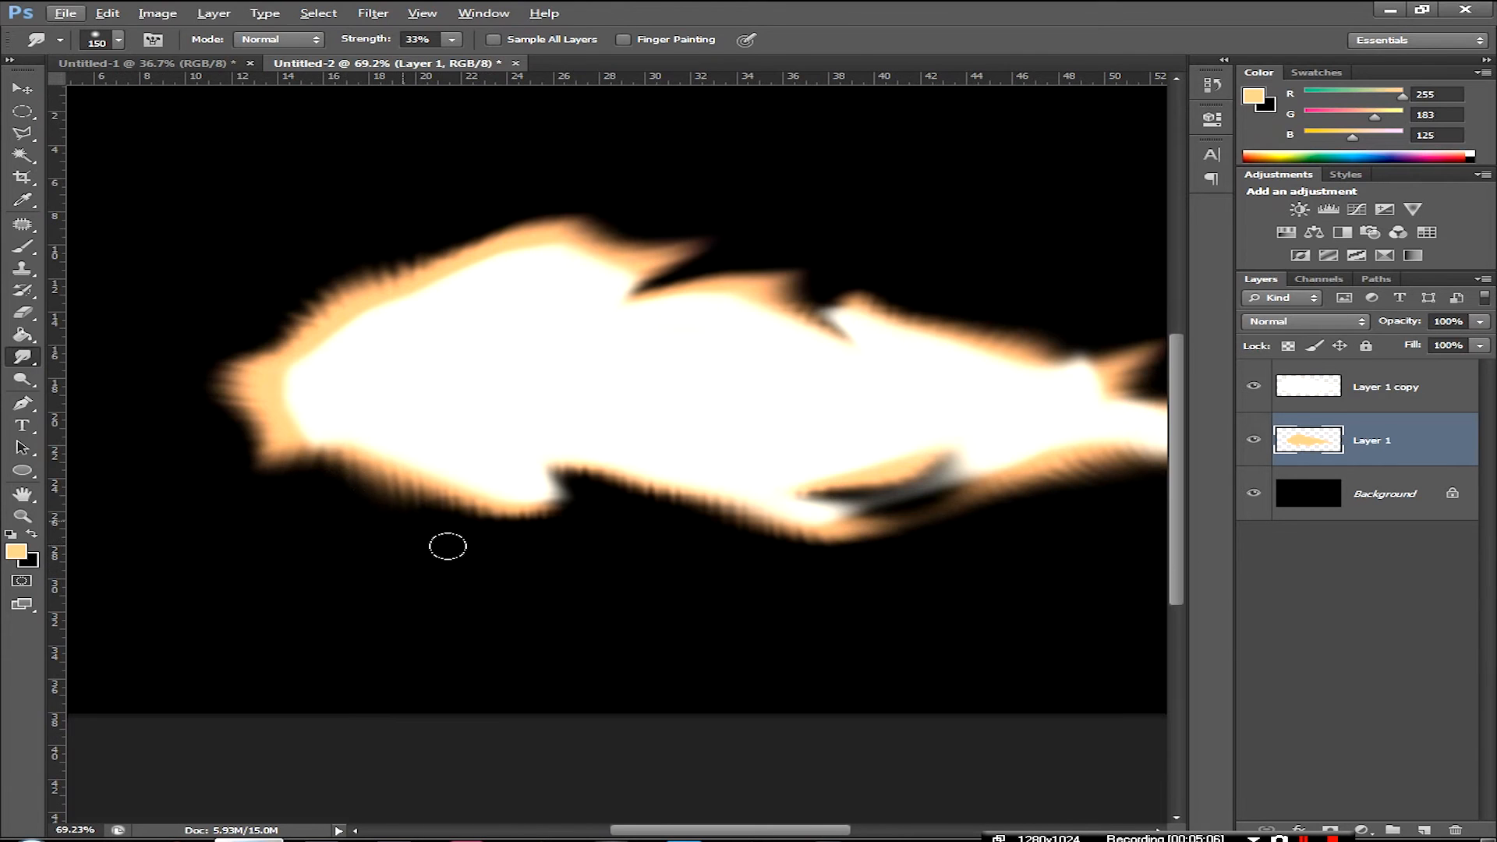
pyautogui.moveTo(447, 545)
pyautogui.mouseDown()
pyautogui.moveTo(668, 495)
pyautogui.moveTo(741, 502)
pyautogui.moveTo(557, 495)
pyautogui.mouseUp()
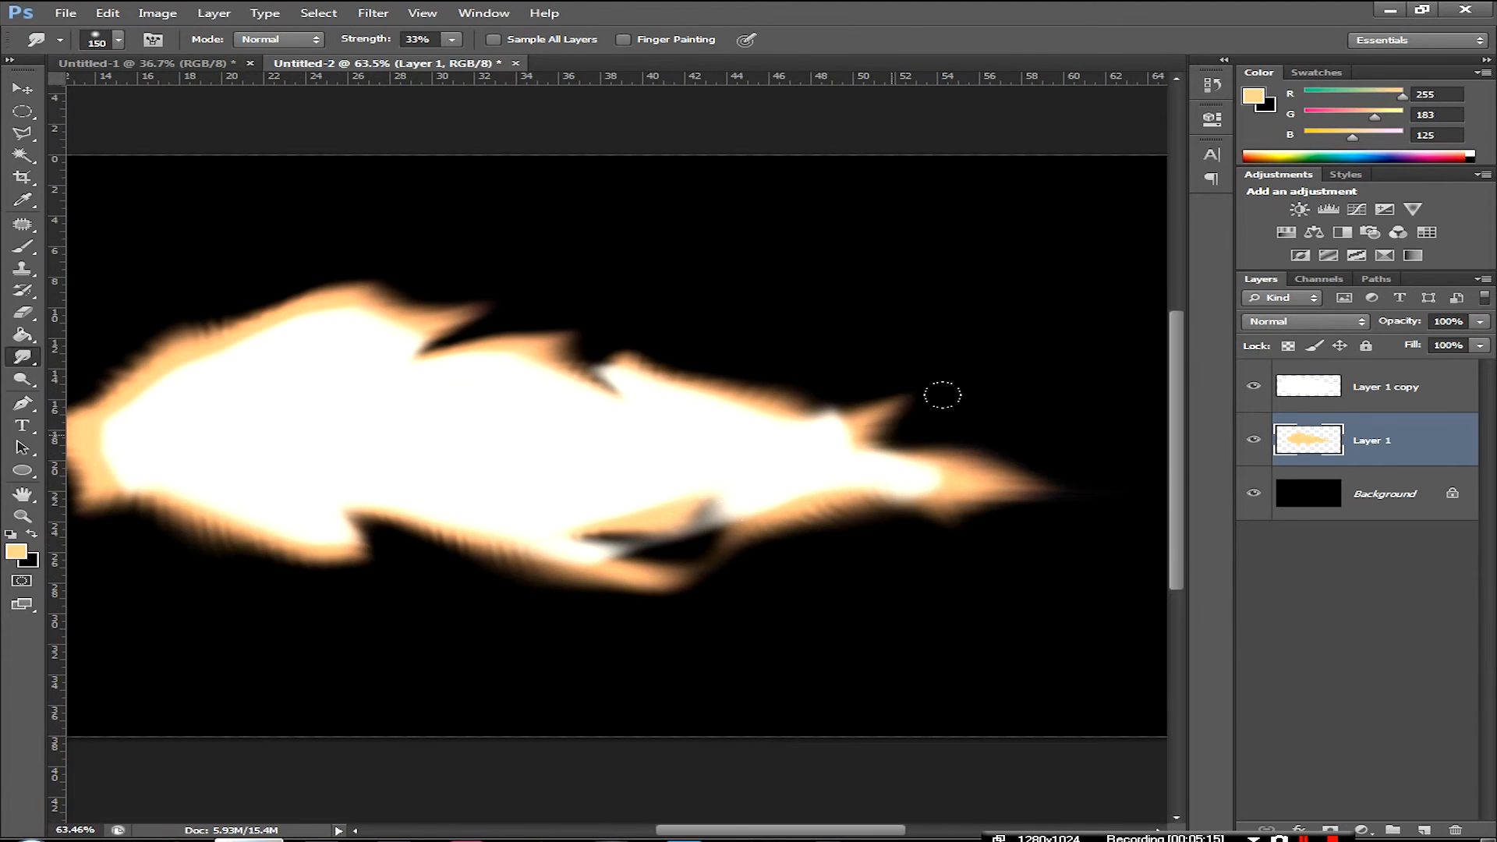
pyautogui.moveTo(943, 395); pyautogui.dragTo(614, 355)
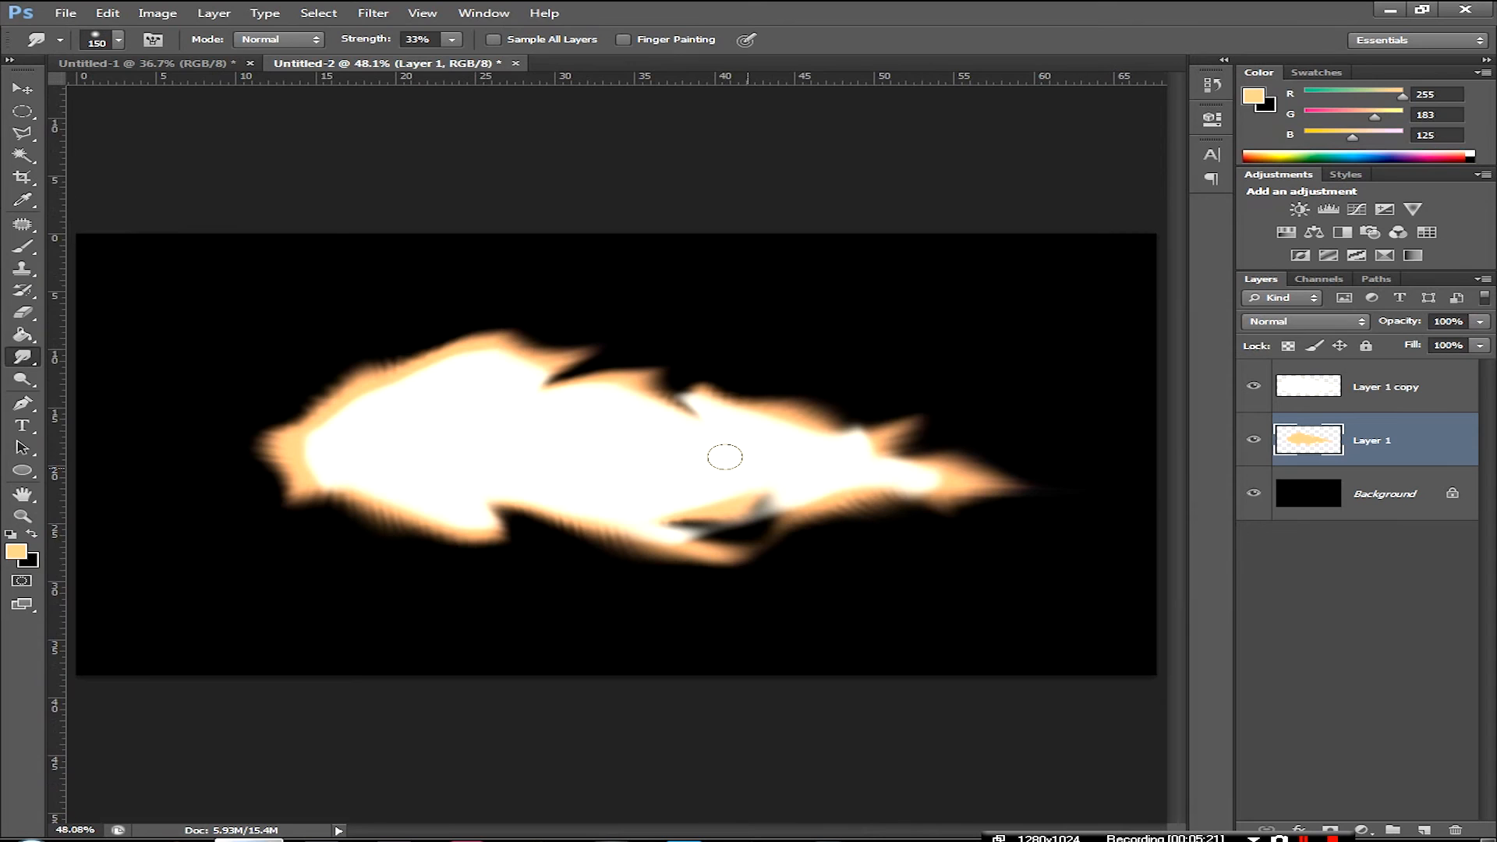
# Smudge the white edge of Layer 1 copy outward into the orange rim along the left end and upper-left edge, using a 100 px brush
pyautogui.click(1369, 397)
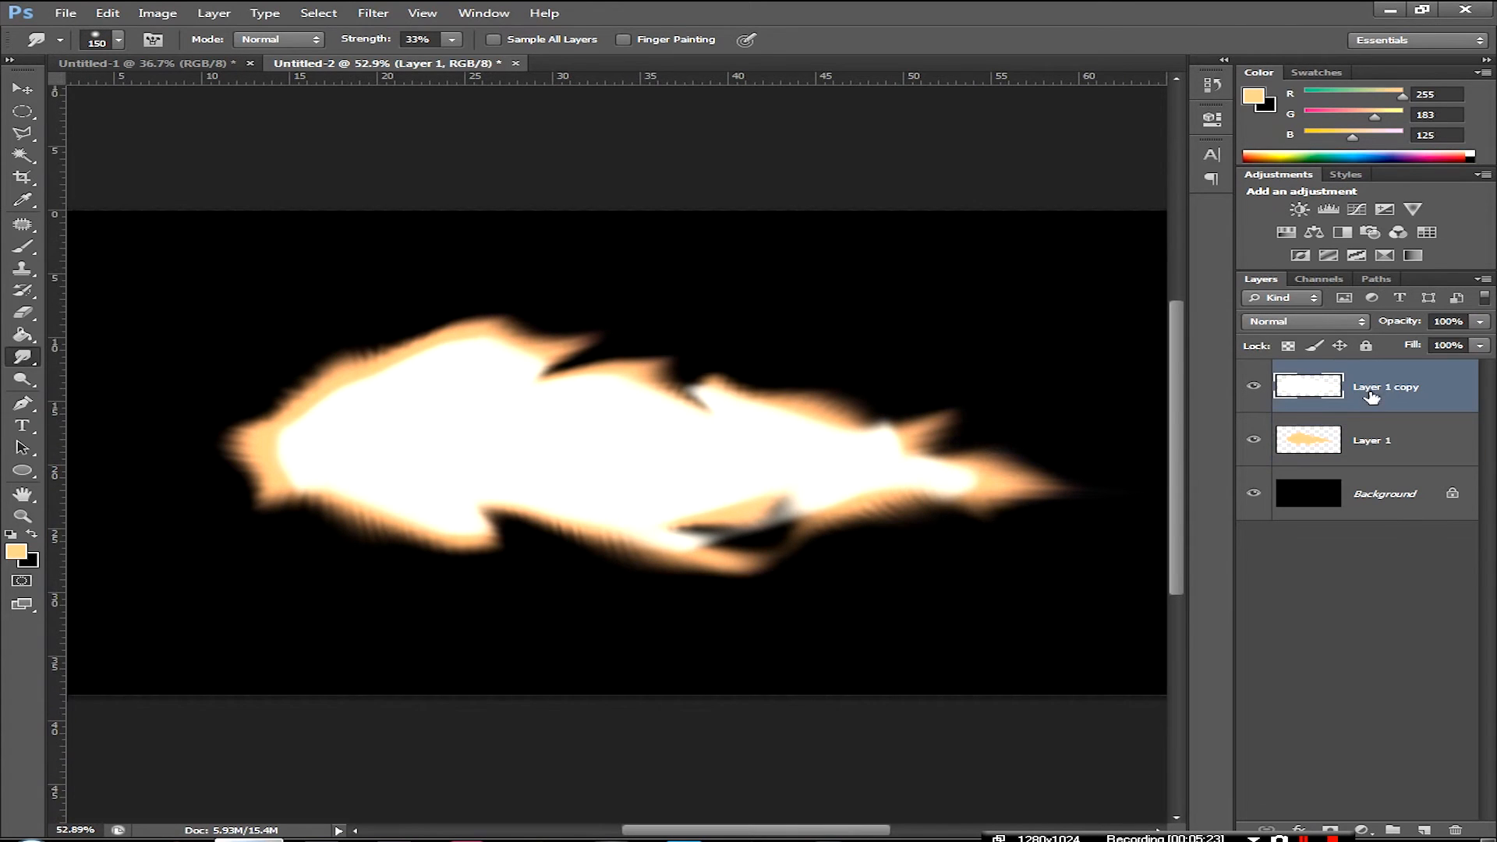
pyautogui.scroll(1, 304, 453)
pyautogui.moveTo(247, 434)
pyautogui.mouseDown()
pyautogui.moveTo(209, 421)
pyautogui.moveTo(255, 443)
pyautogui.moveTo(250, 477)
pyautogui.mouseUp()
pyautogui.moveTo(230, 407)
pyautogui.mouseDown()
pyautogui.moveTo(294, 384)
pyautogui.moveTo(278, 372)
pyautogui.mouseUp()
pyautogui.moveTo(366, 329)
pyautogui.mouseDown()
pyautogui.moveTo(321, 333)
pyautogui.moveTo(422, 326)
pyautogui.moveTo(451, 288)
pyautogui.moveTo(498, 283)
pyautogui.moveTo(625, 288)
pyautogui.mouseUp()
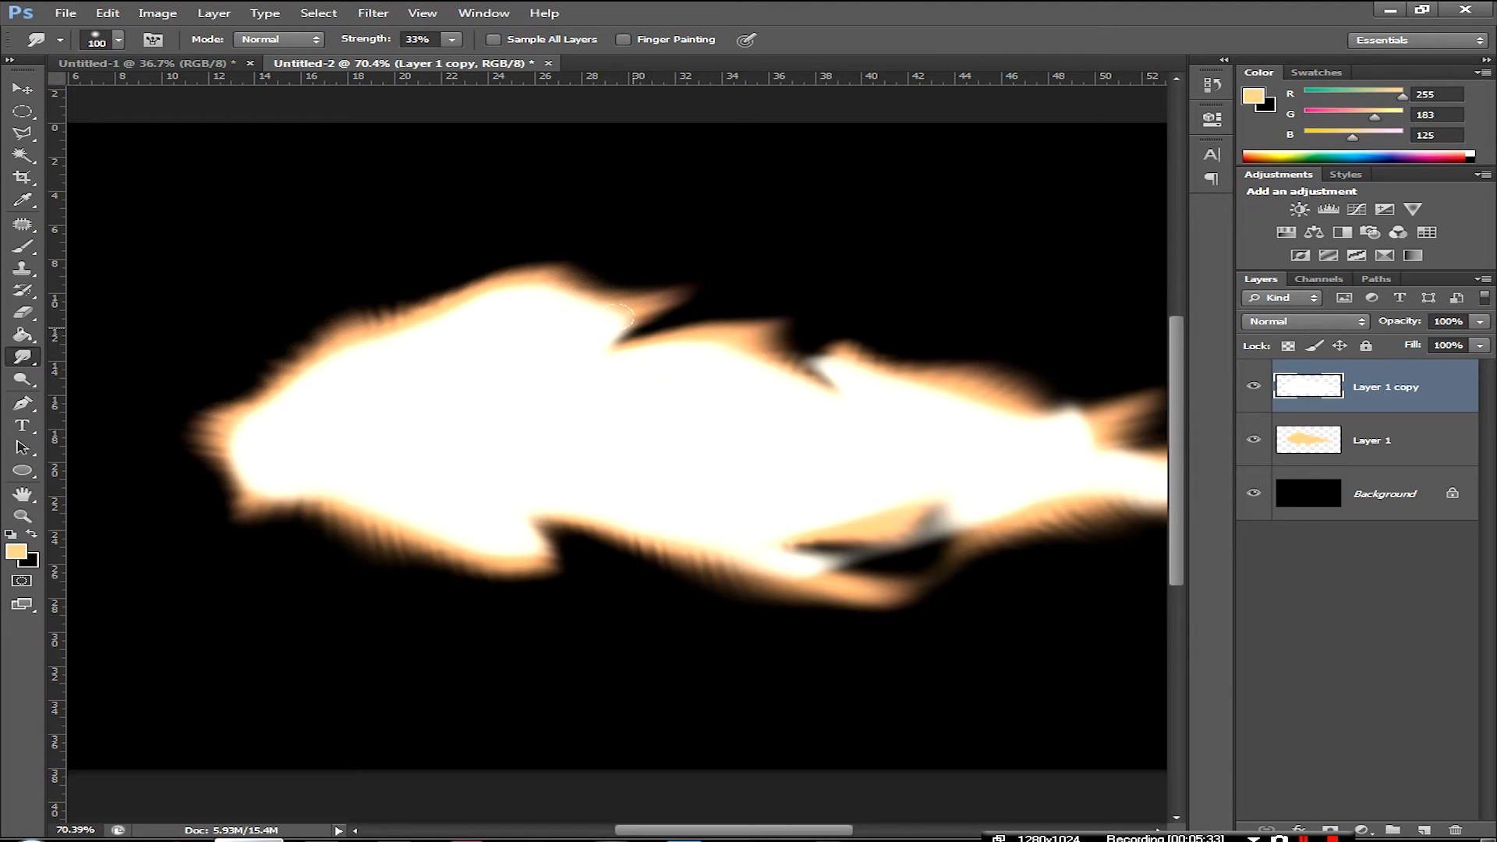
# With a 90 px Smudge brush, pull Layer 1 copy's white right tail and the edges of the lower notch into the orange streaks
pyautogui.press(']')
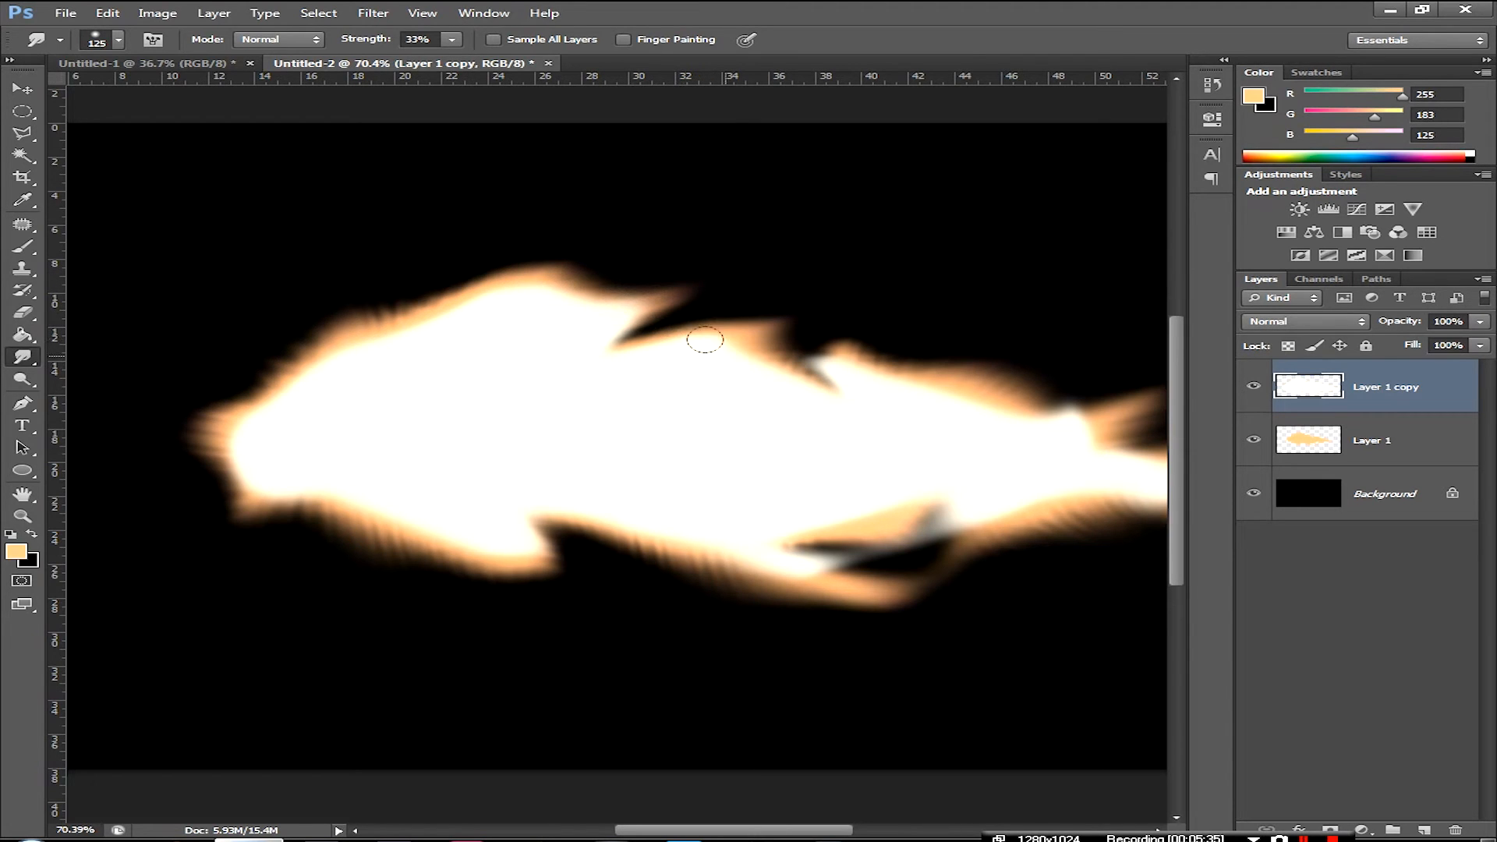
pyautogui.press('[')
pyautogui.press('[')
pyautogui.hscroll(3, 799, 722)
pyautogui.moveTo(897, 410)
pyautogui.mouseDown()
pyautogui.moveTo(1009, 434)
pyautogui.moveTo(896, 478)
pyautogui.moveTo(672, 525)
pyautogui.moveTo(826, 559)
pyautogui.mouseUp()
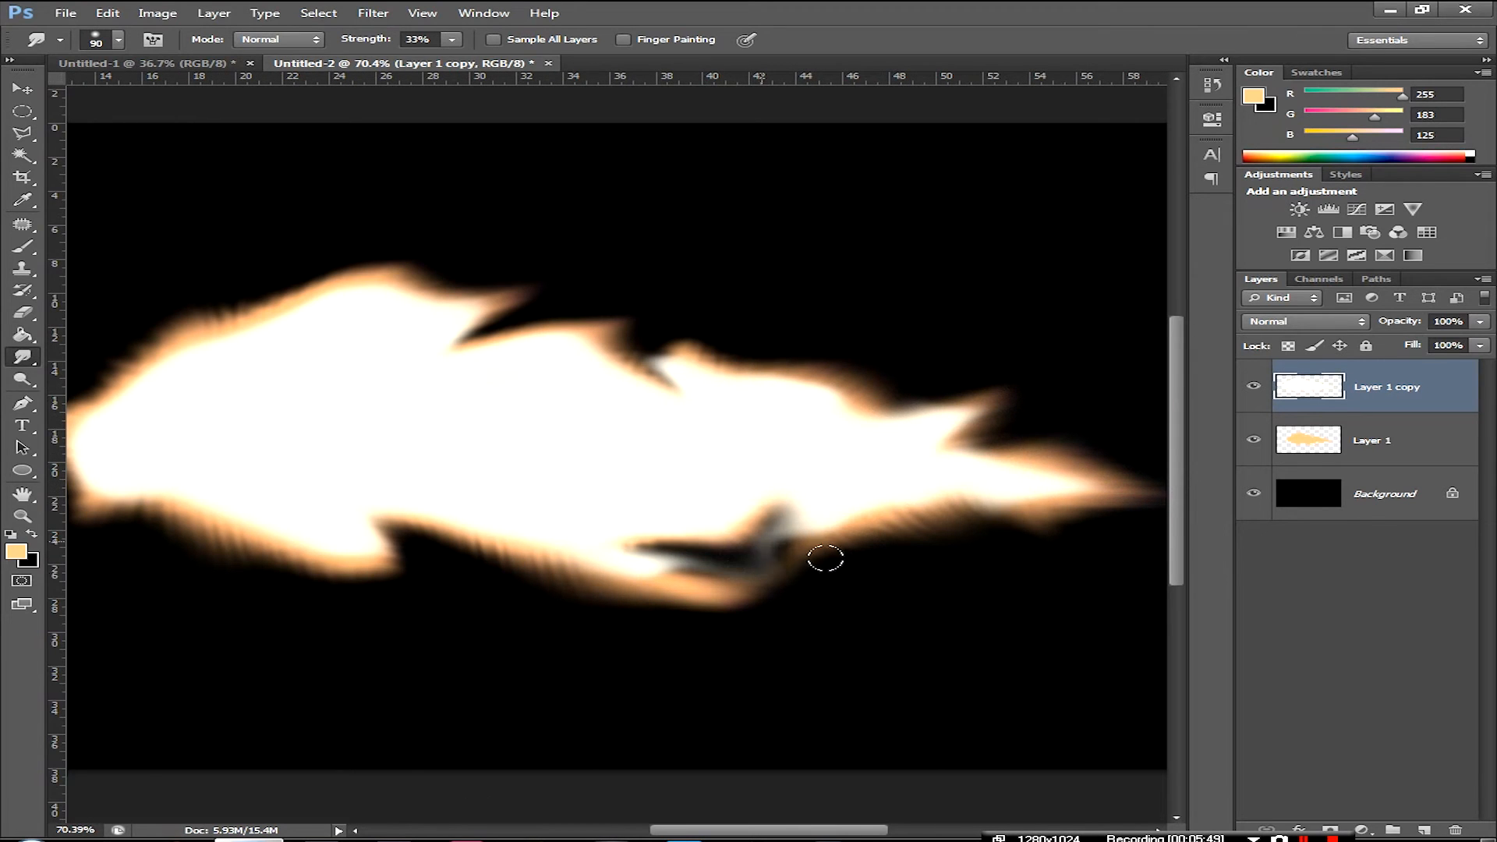
pyautogui.scroll(-2, 351, 499)
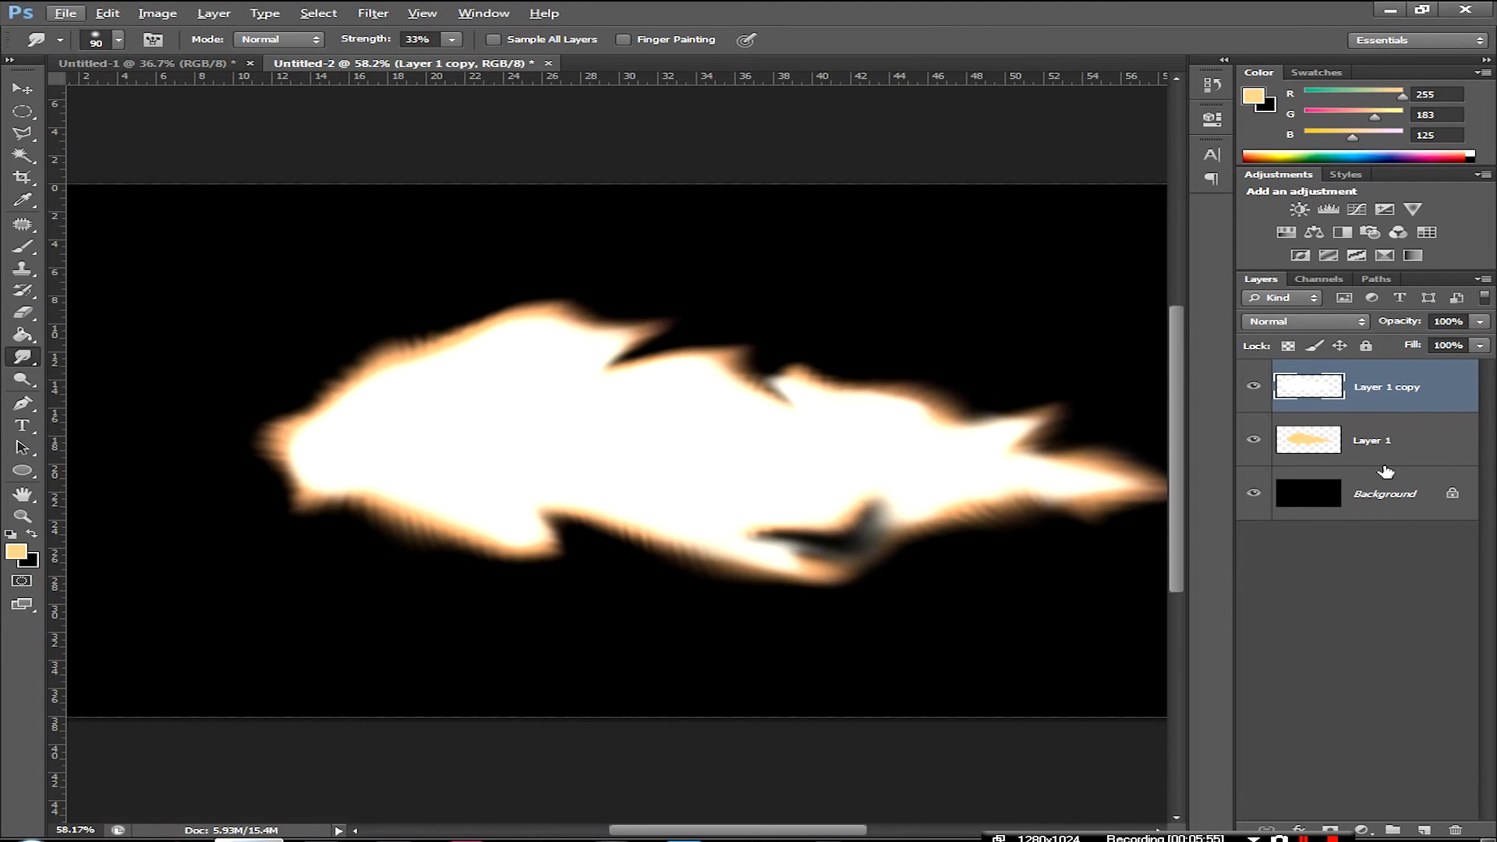
# Lower the opacity of Layer 1 to 70%
pyautogui.click(1388, 454)
pyautogui.click(1480, 322)
pyautogui.moveTo(1481, 343); pyautogui.dragTo(1451, 345)
pyautogui.hotkey('alt', ']')
pyautogui.click(1480, 345)
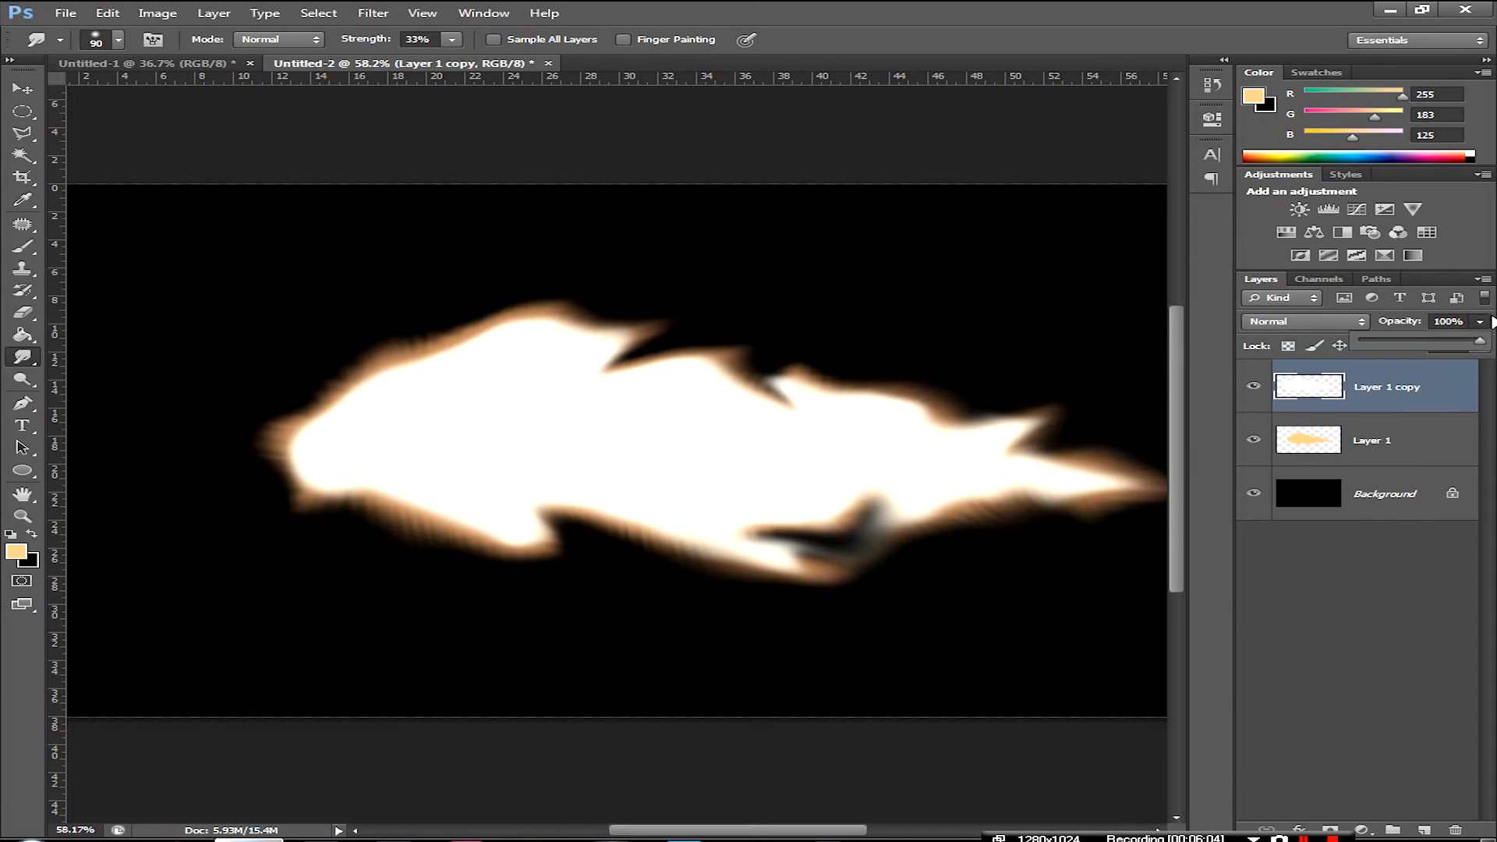
pyautogui.moveTo(1480, 341)
pyautogui.mouseDown()
pyautogui.moveTo(1457, 341)
pyautogui.moveTo(1480, 340)
pyautogui.mouseUp()
pyautogui.click(1396, 437)
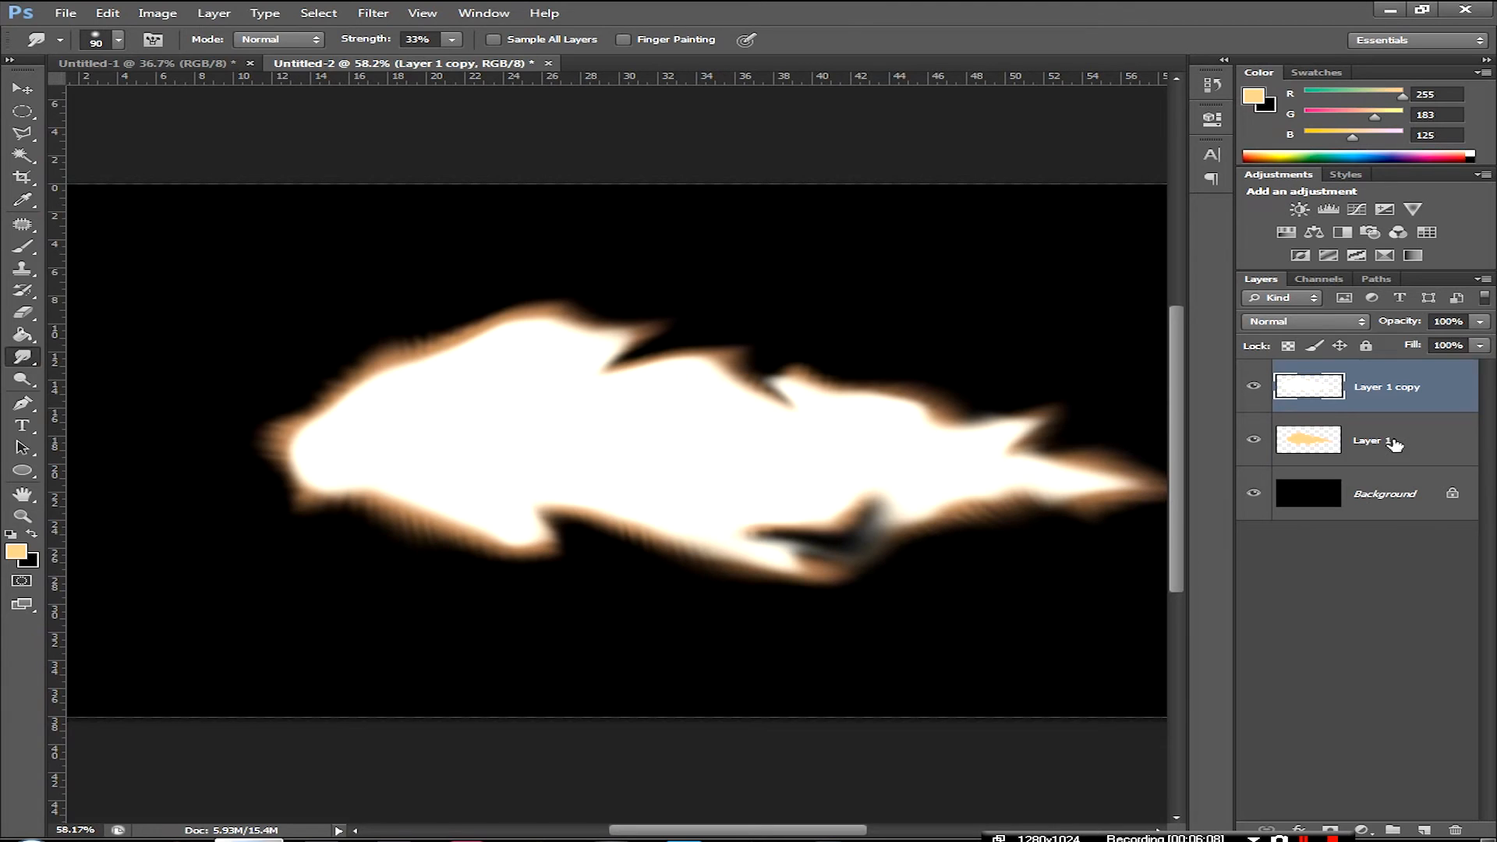
# Apply a Color Balance adjustment to Layer 1 that shifts its tones toward red, with the shadows at +19 and luminosity preserved
pyautogui.click(1389, 440)
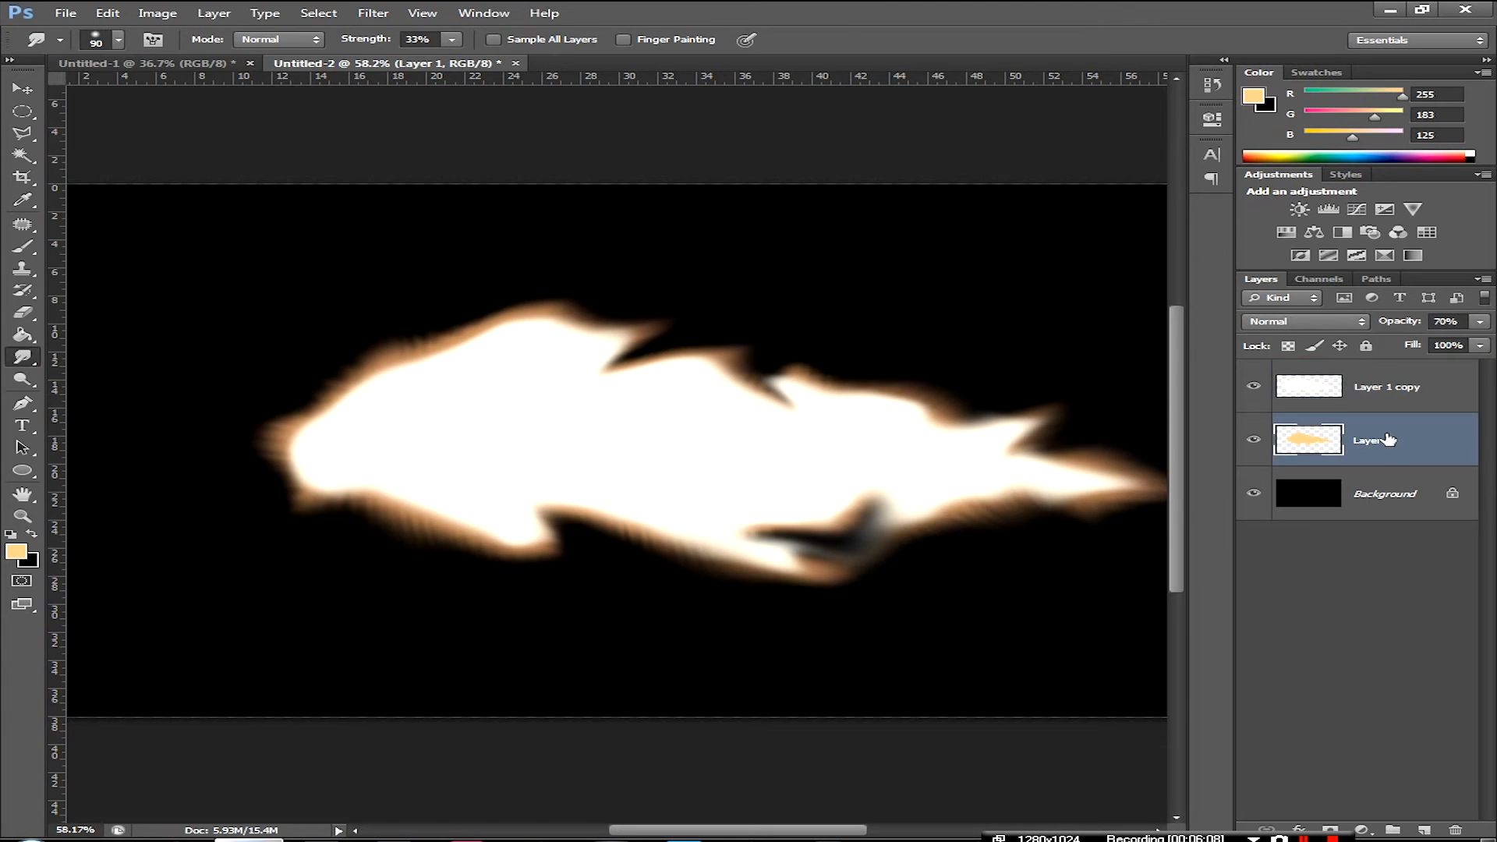
pyautogui.click(157, 13)
pyautogui.moveTo(271, 60)
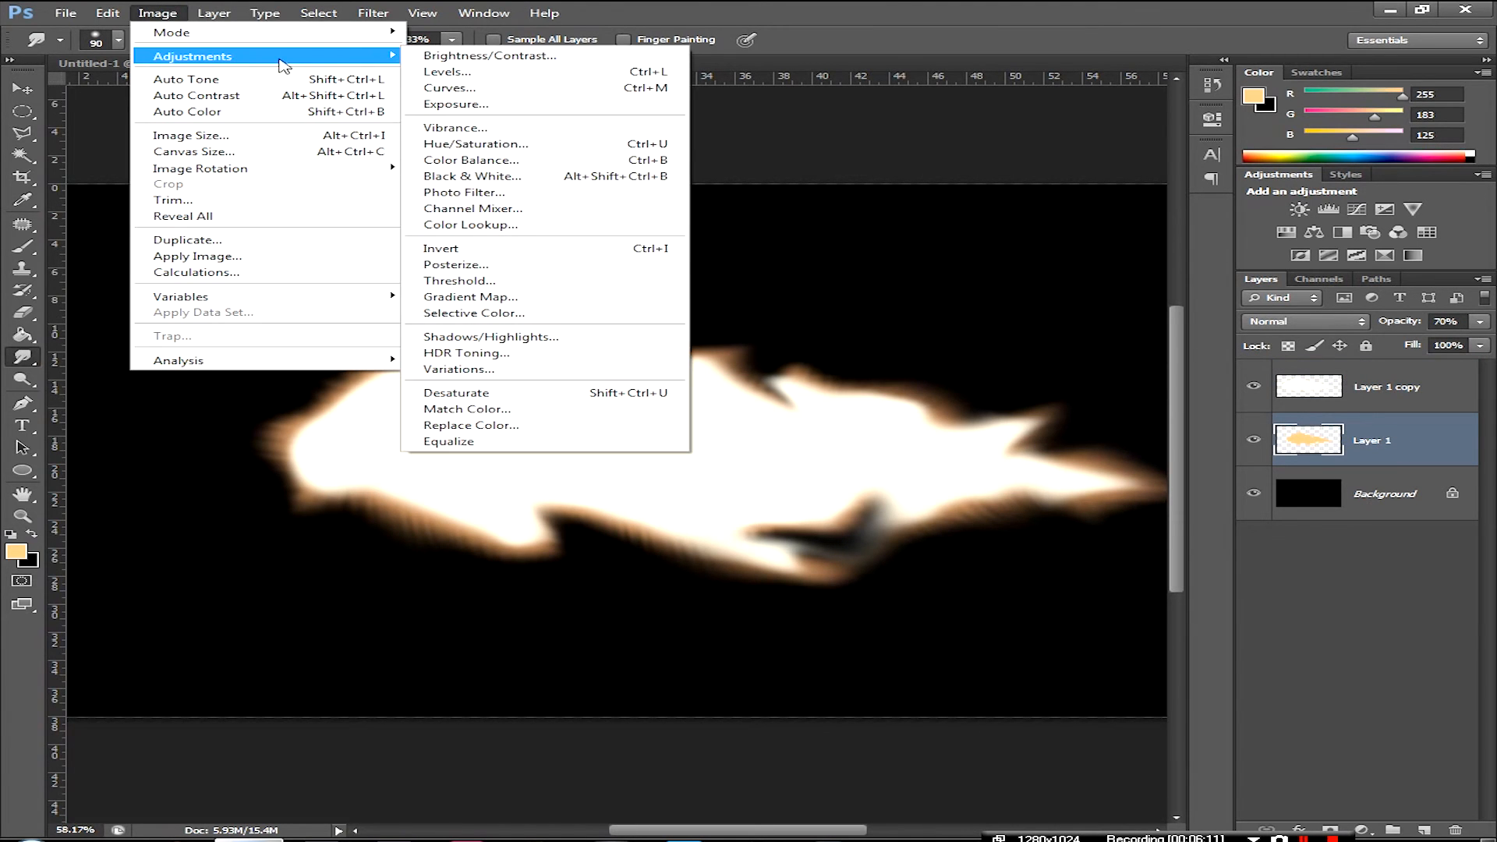
pyautogui.click(471, 160)
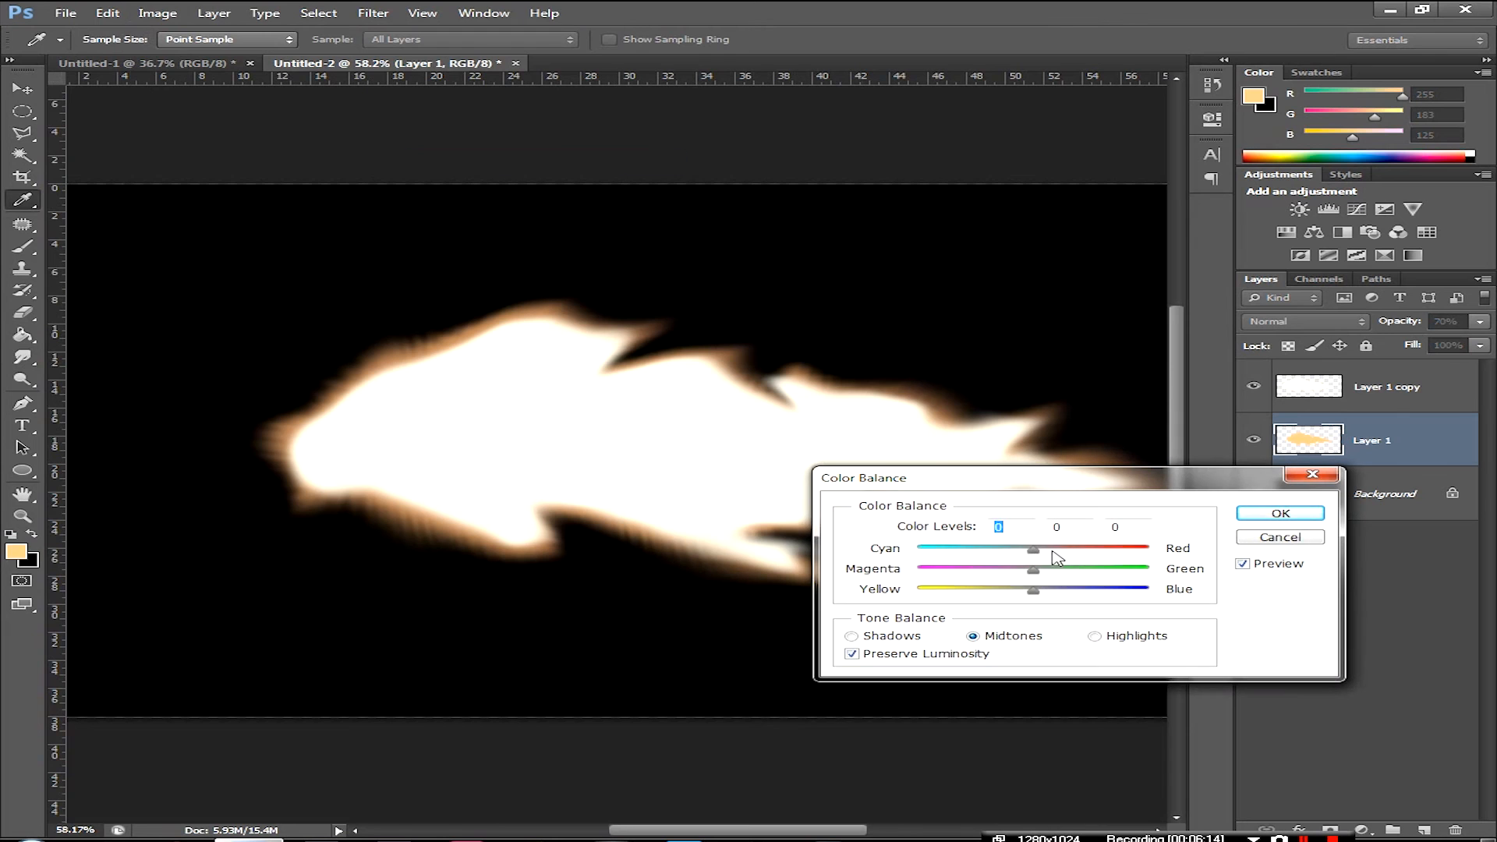
pyautogui.moveTo(1045, 479); pyautogui.dragTo(1115, 552)
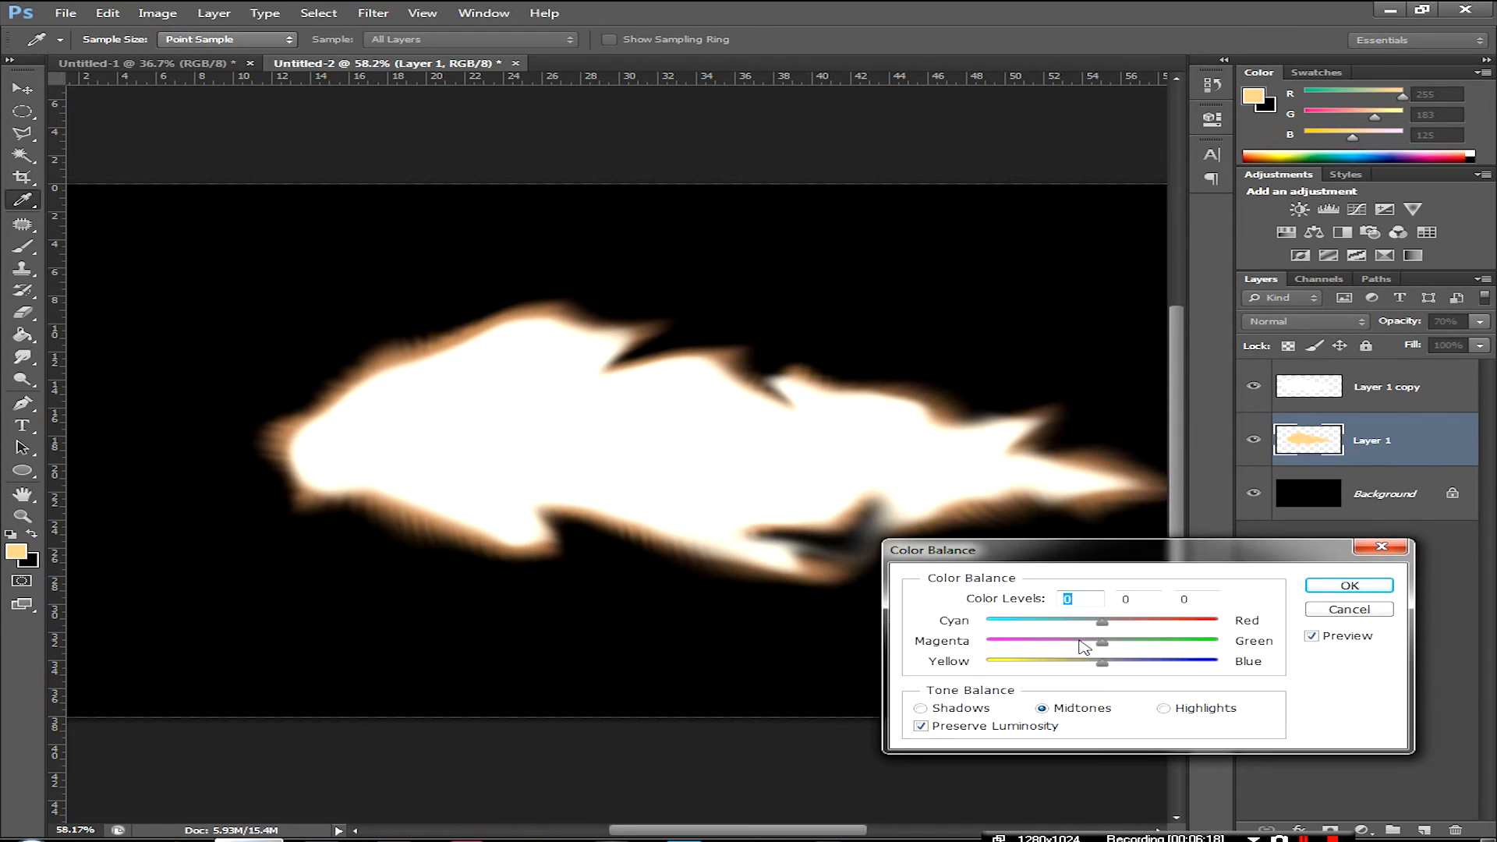
pyautogui.moveTo(1108, 622); pyautogui.dragTo(1144, 636)
pyautogui.click(1178, 716)
pyautogui.moveTo(1187, 629); pyautogui.dragTo(1125, 620)
pyautogui.click(943, 706)
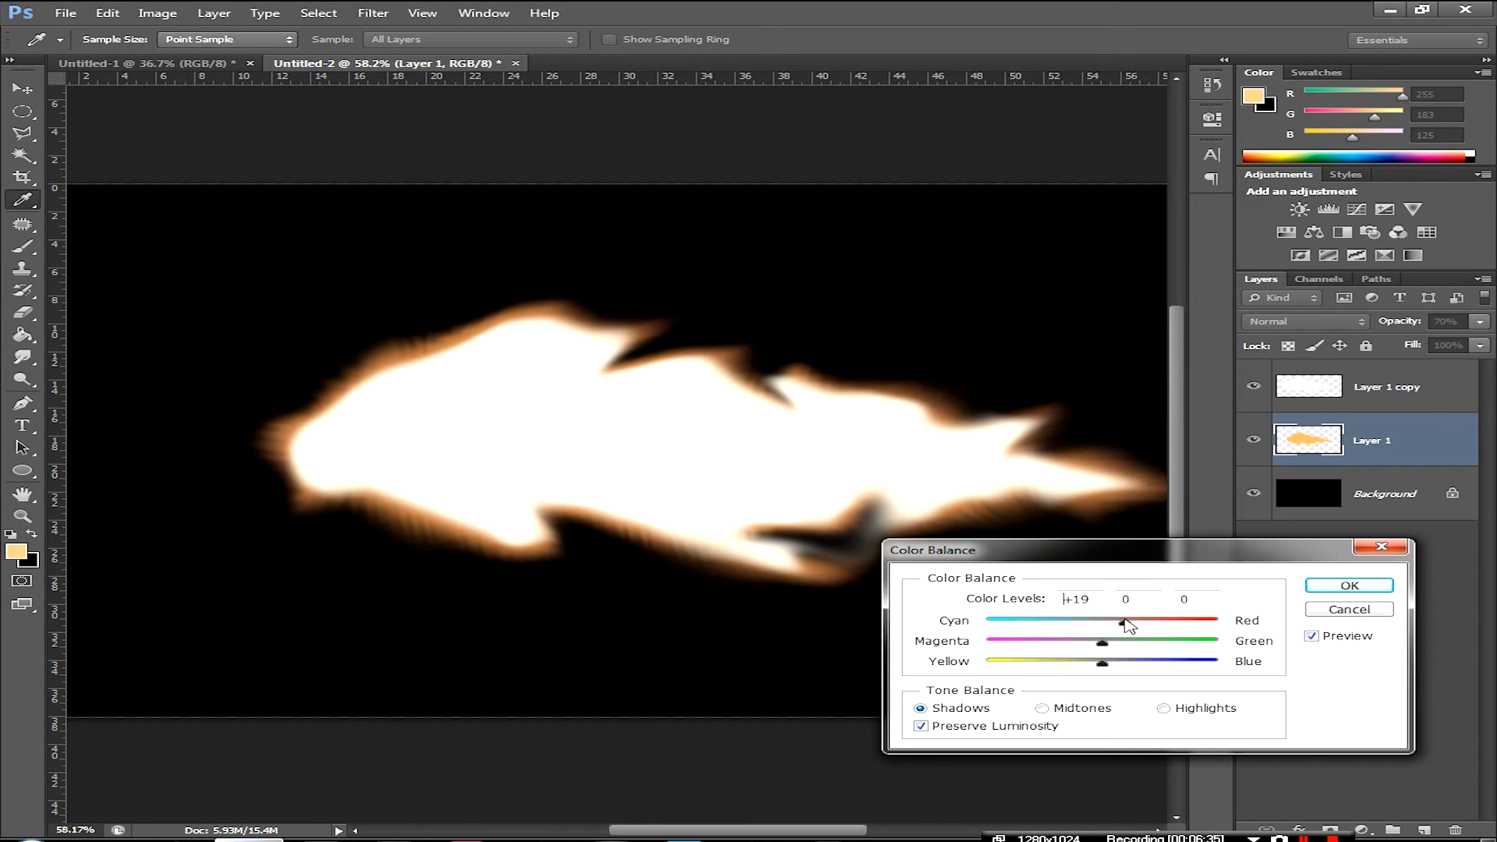
pyautogui.click(1349, 586)
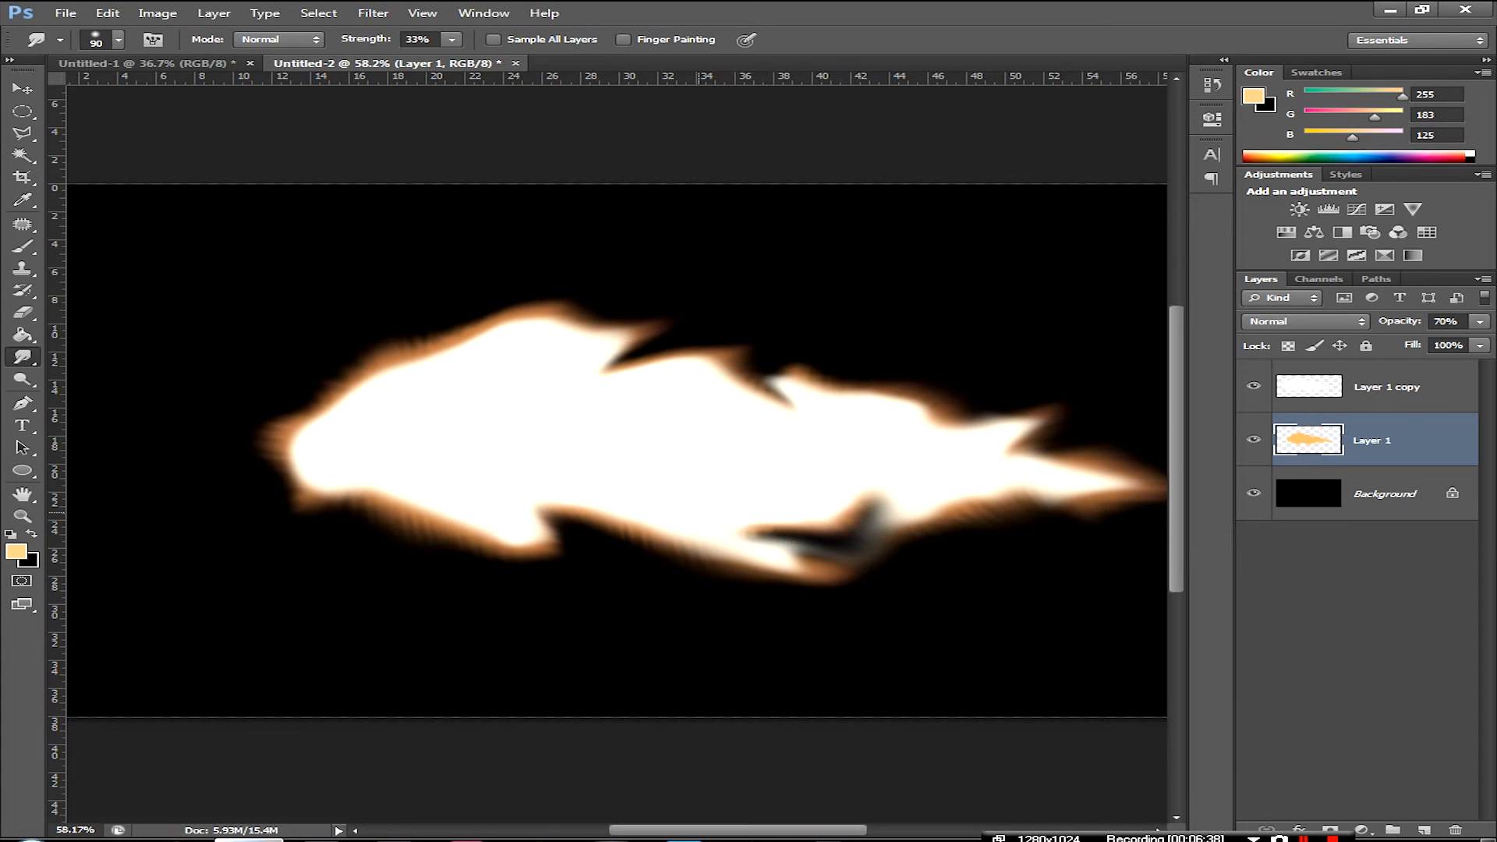
pyautogui.scroll(-5, 689, 509)
pyautogui.scroll(4, 494, 504)
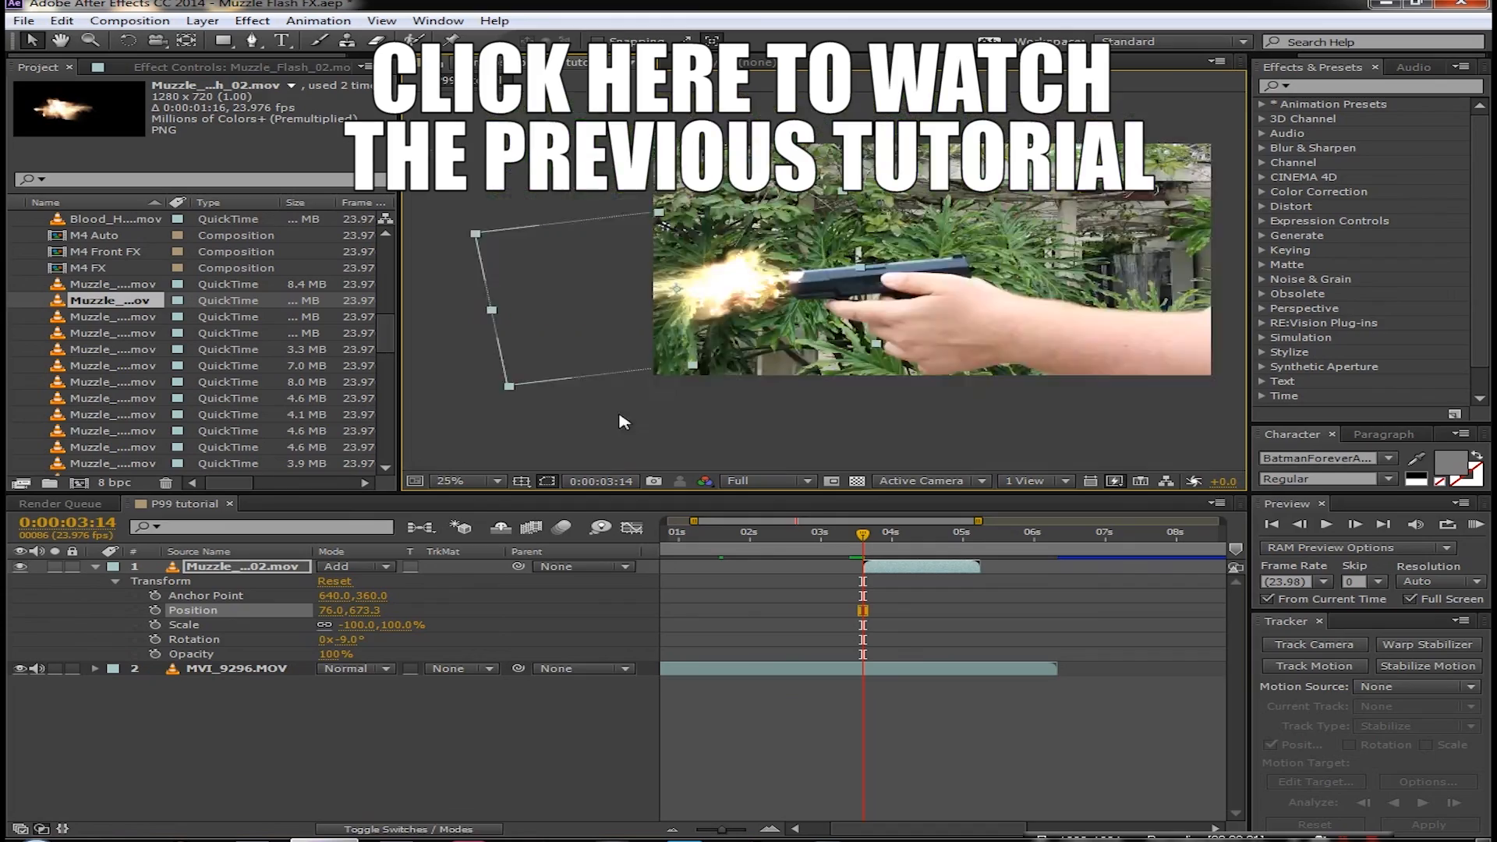
# Switch to After Effects and adjust the rotation of the muzzle flash layer over the pistol footage
pyautogui.moveTo(334, 653); pyautogui.dragTo(265, 658)
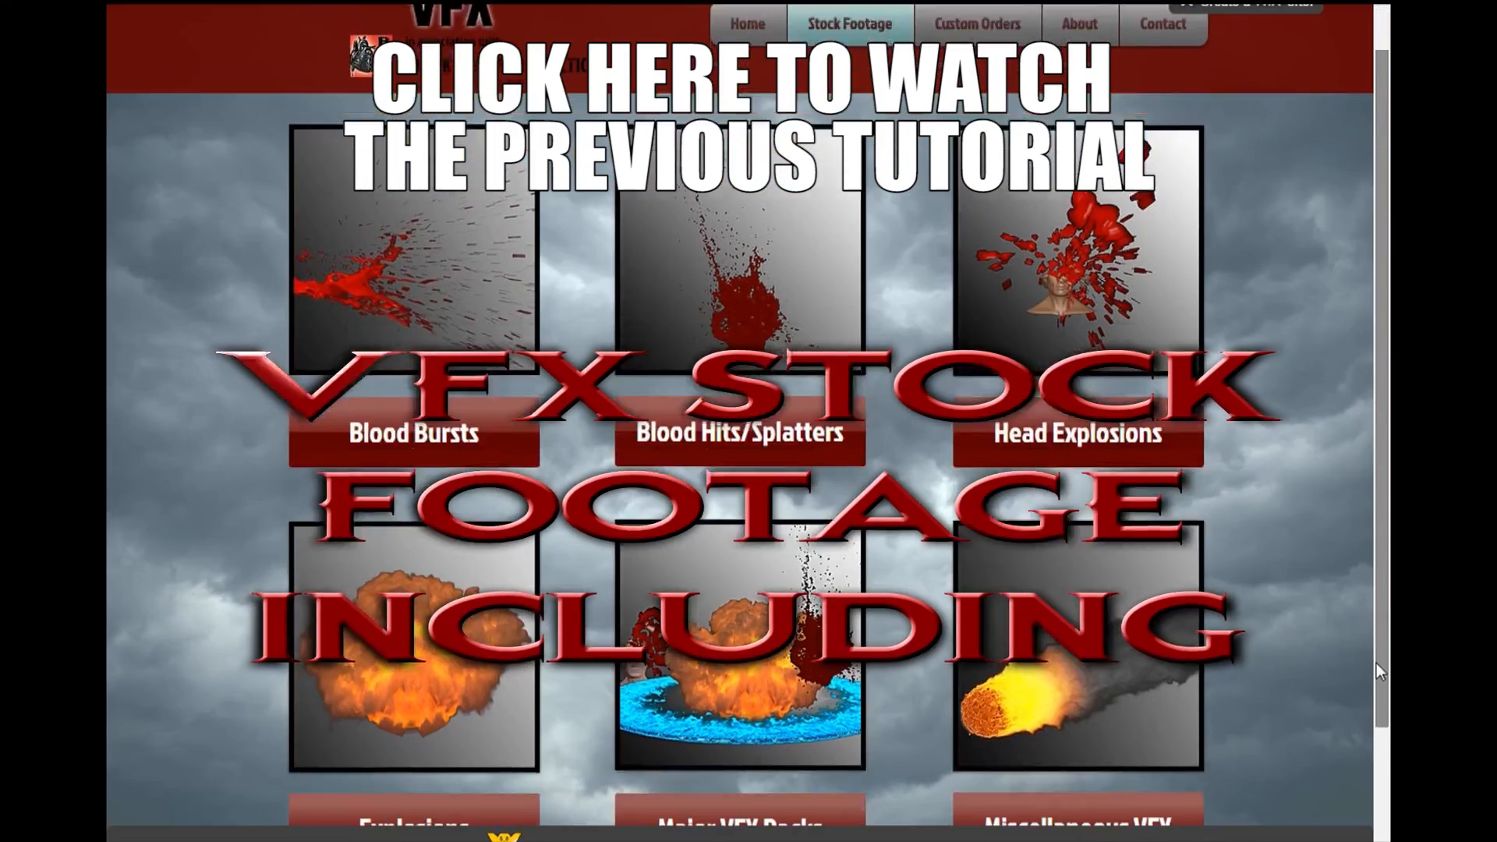
# Switch to the VFX stock footage website and look through the blood bursts, blood hits and splatters, head explosions and explosions packs
pyautogui.moveTo(1377, 672); pyautogui.dragTo(1373, 690)
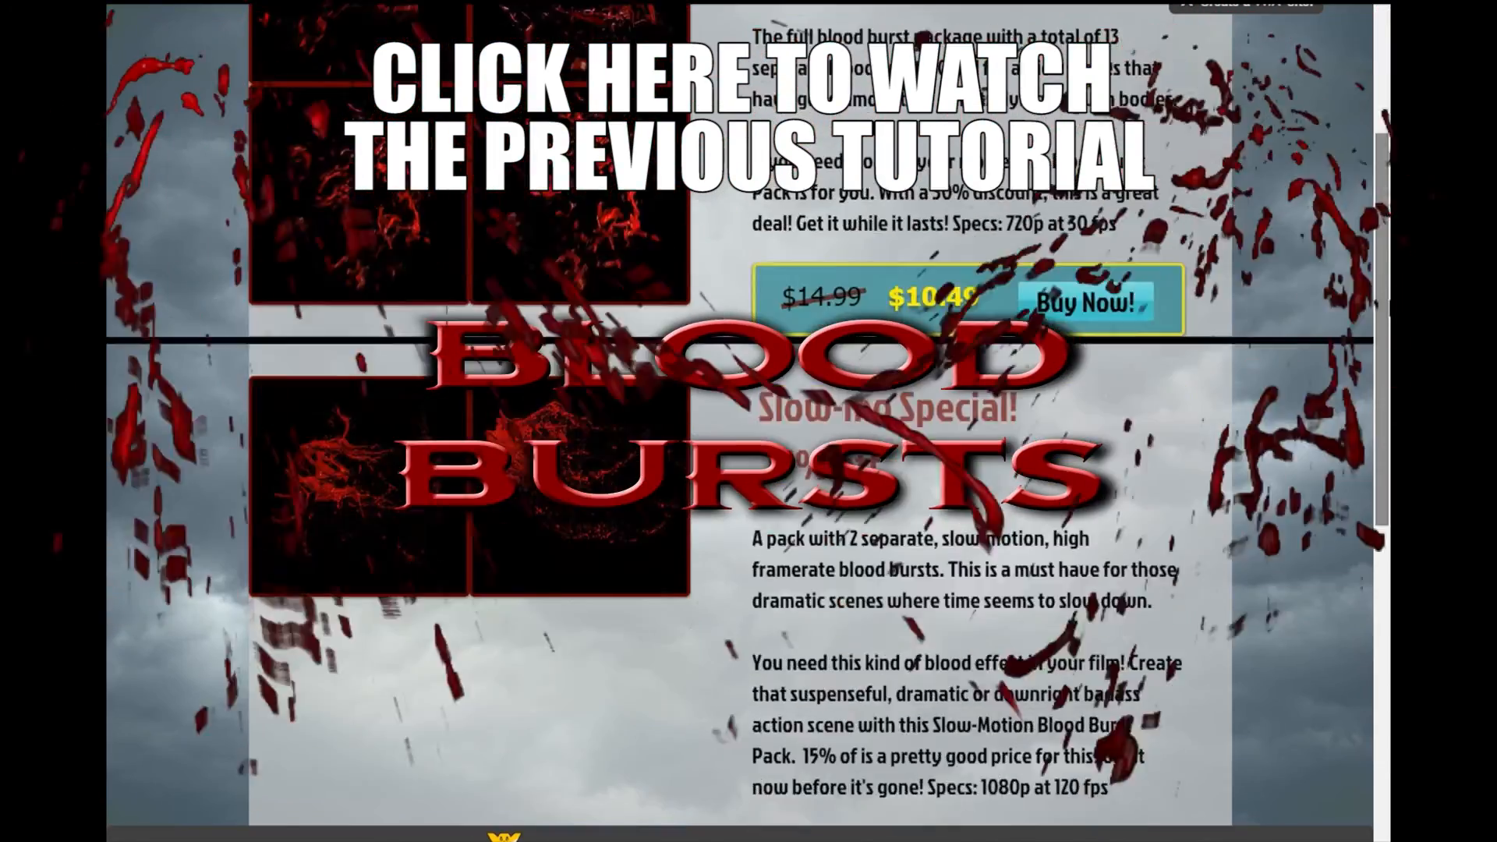
pyautogui.scroll(-7, 741, 468)
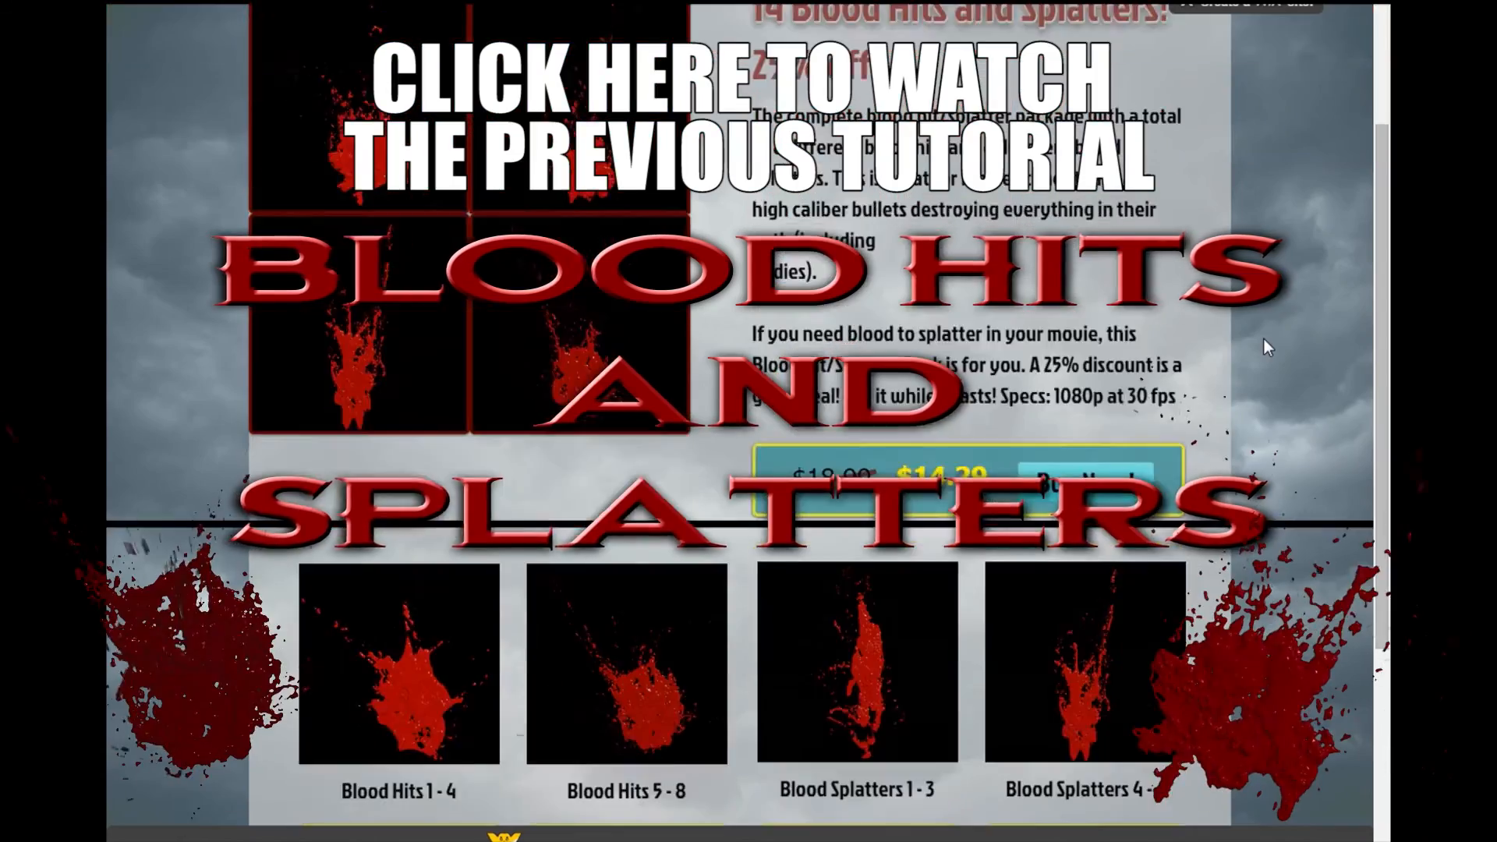
pyautogui.scroll(-4, 1265, 341)
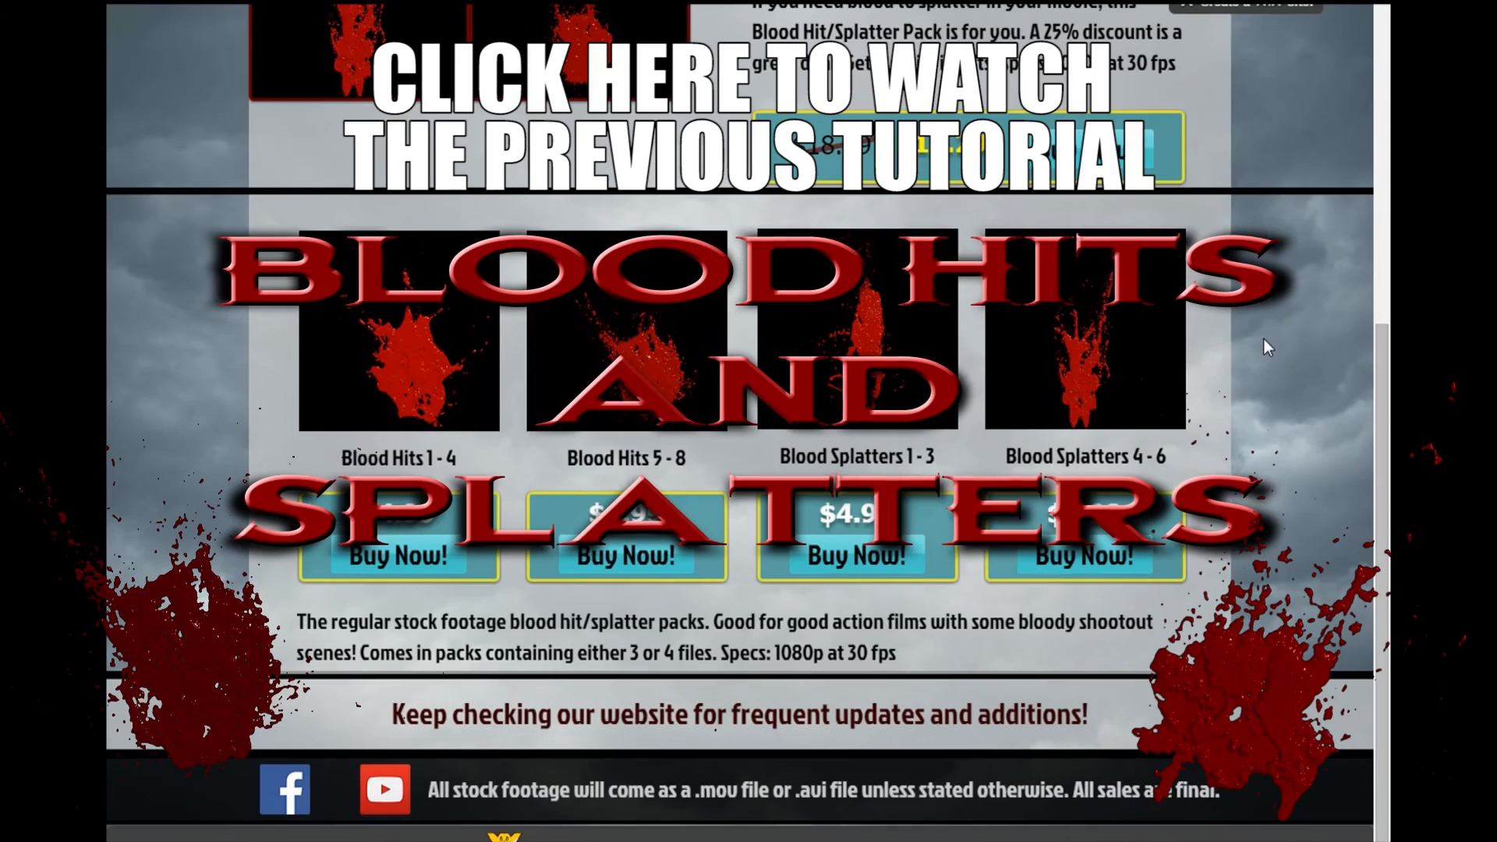
pyautogui.scroll(6, 1265, 341)
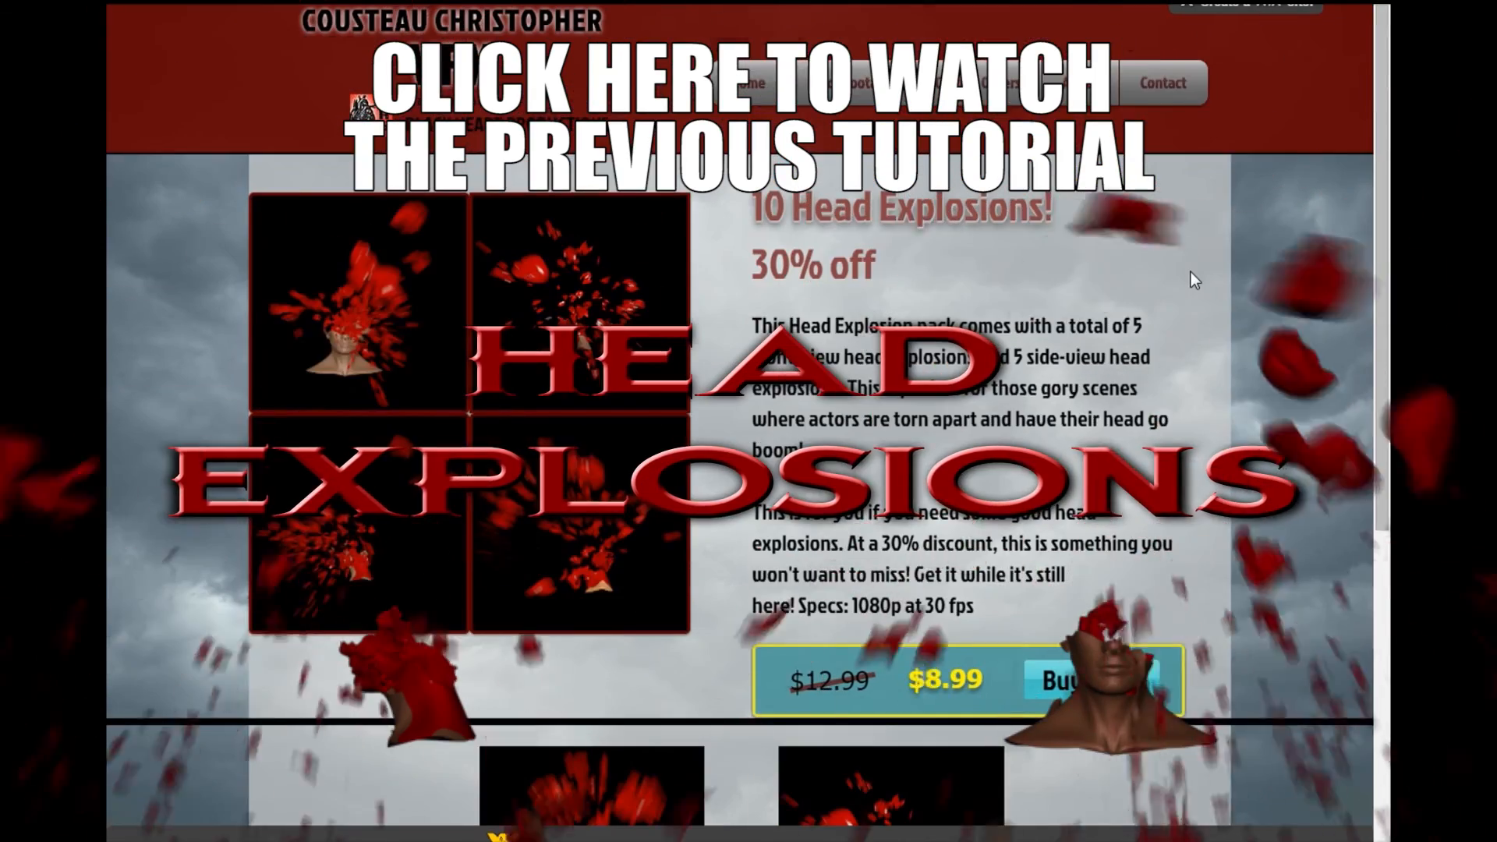
pyautogui.scroll(-5, 1191, 278)
pyautogui.scroll(-1, 1191, 279)
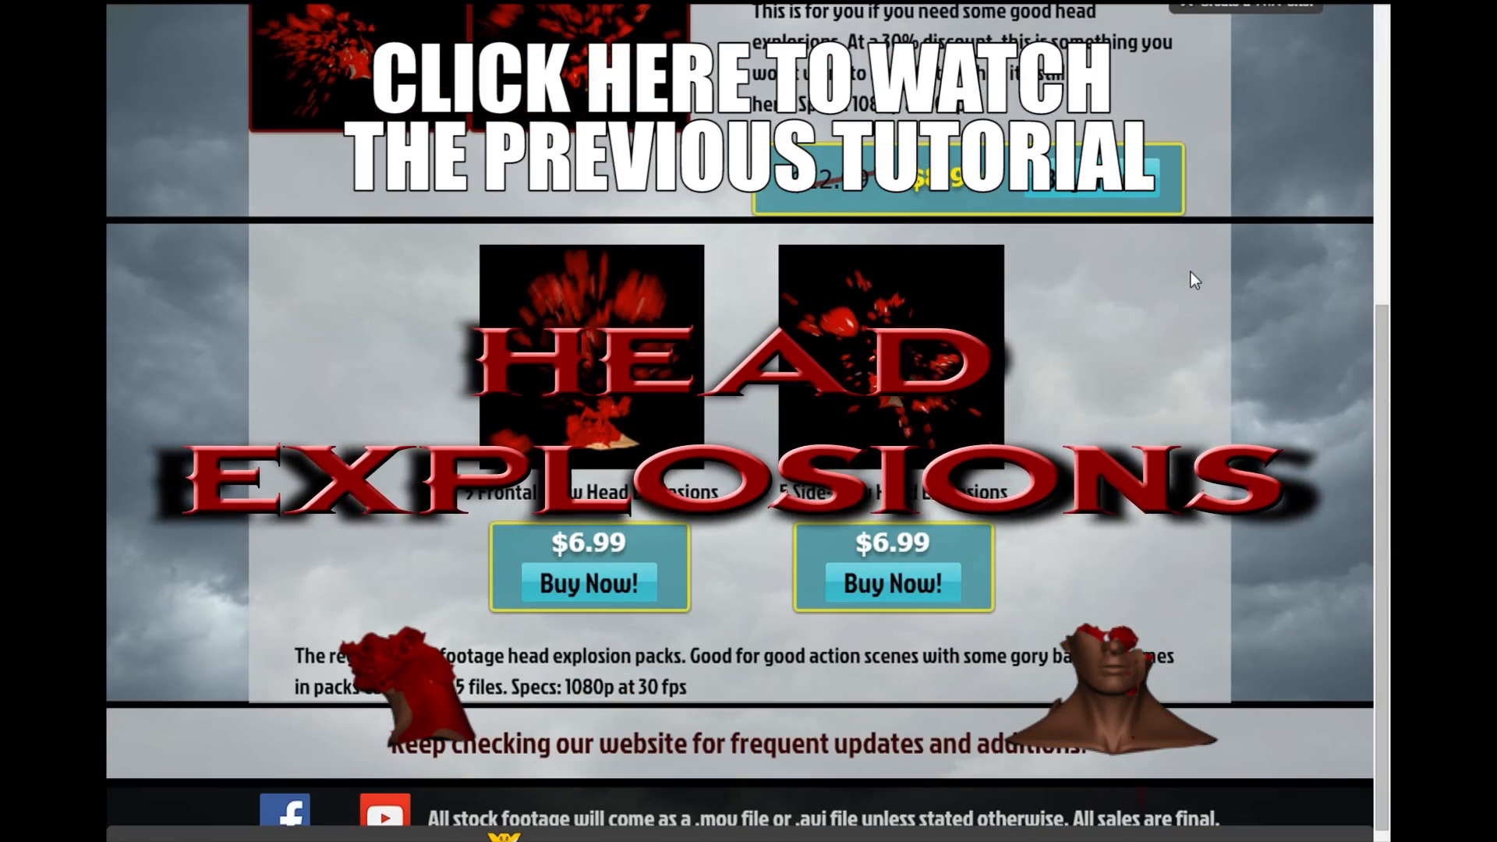
pyautogui.scroll(1, 1382, 293)
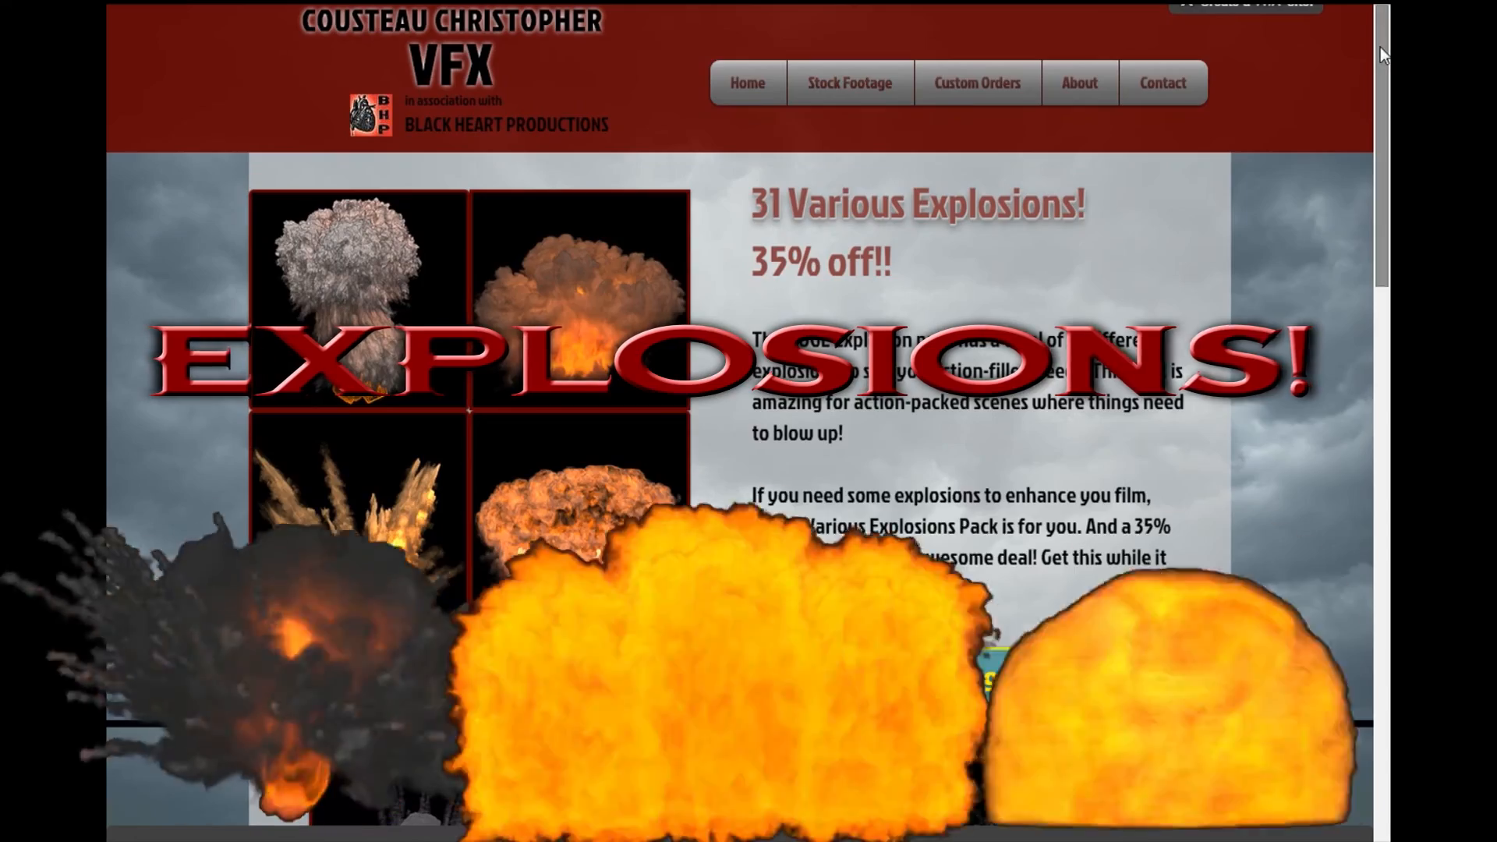
pyautogui.moveTo(1380, 49); pyautogui.dragTo(1388, 263)
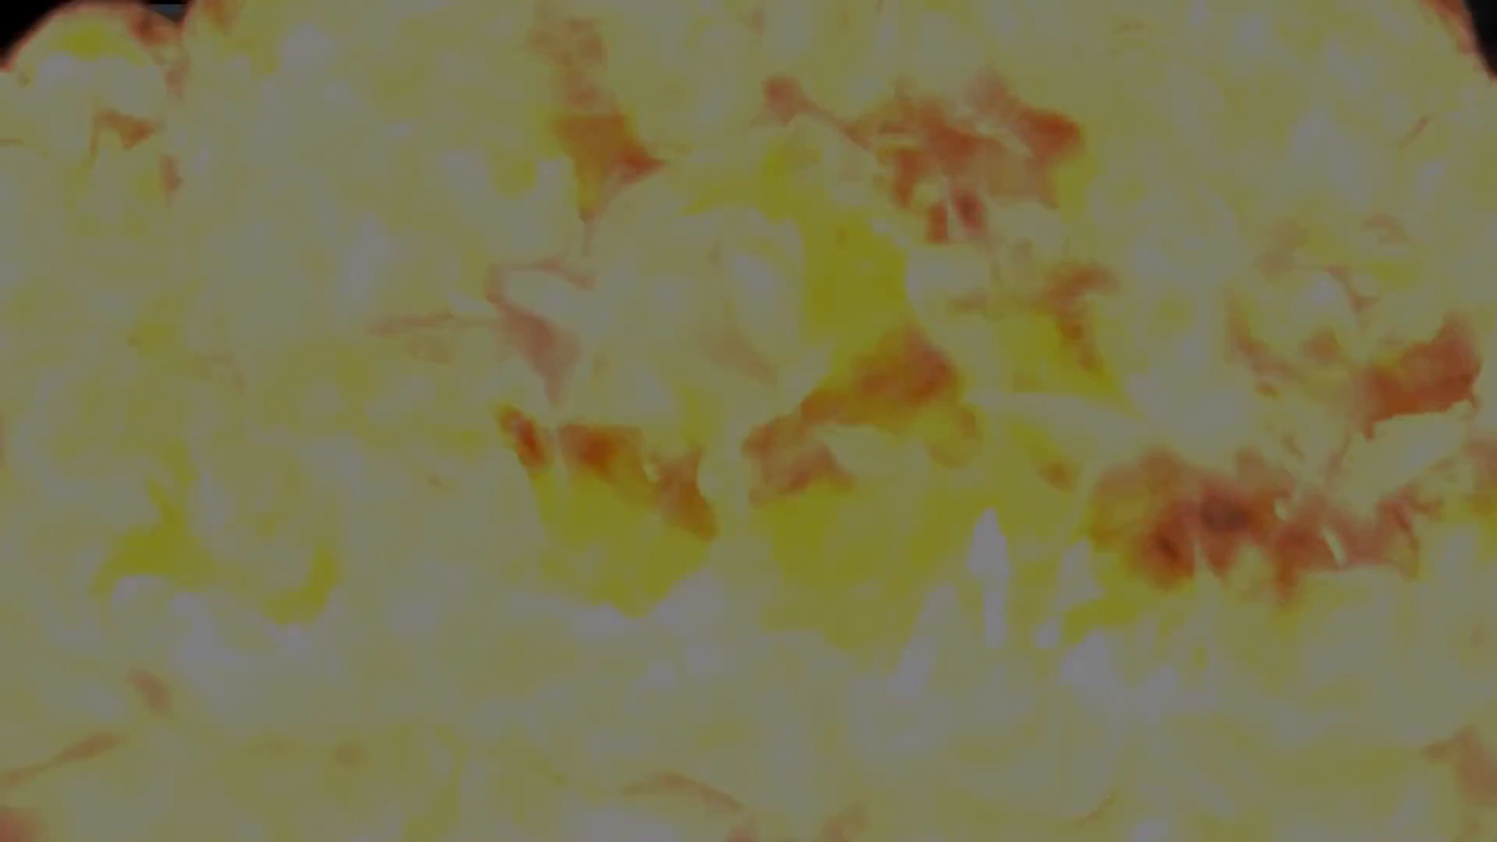